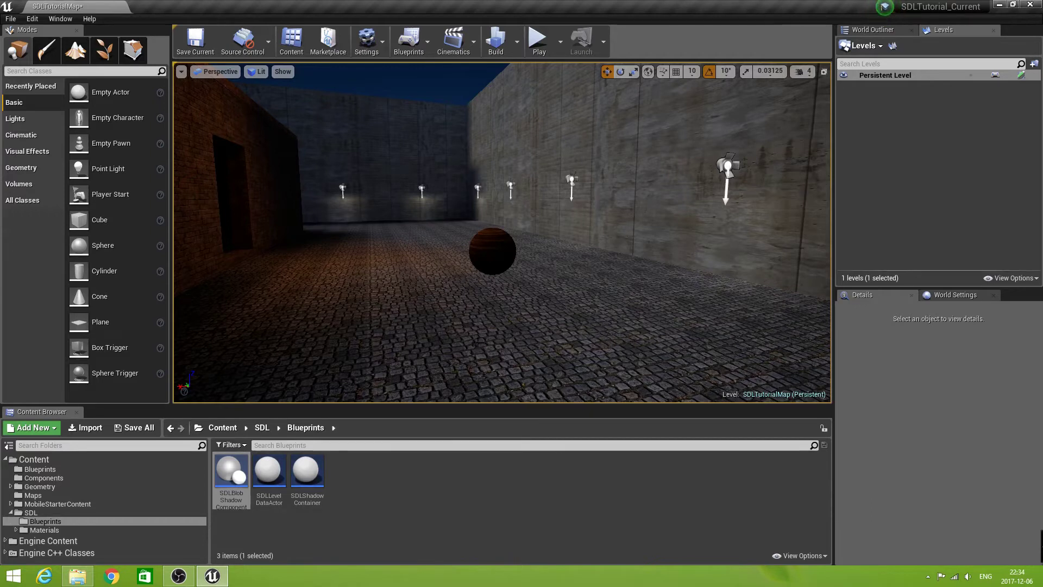
Step: Show the World Outliner, inspect the Light Source directional light's details, then select the wooden sphere
{"action": "left_click", "coordinate": [868, 30]}
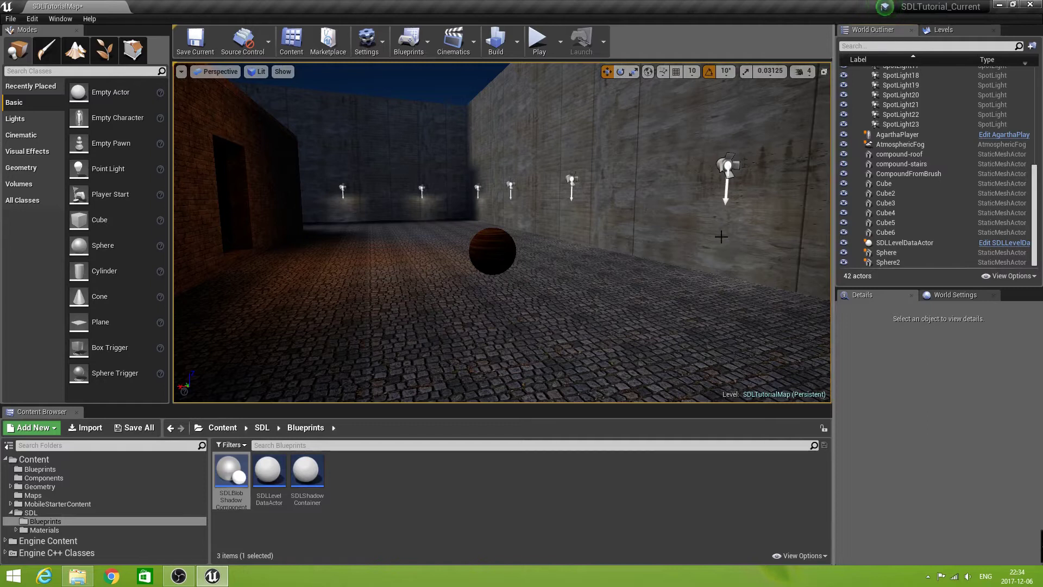
{"action": "scroll", "coordinate": [1036, 219], "scroll_direction": "up", "scroll_amount": 3}
{"action": "scroll", "coordinate": [1036, 219], "scroll_direction": "up", "scroll_amount": 5}
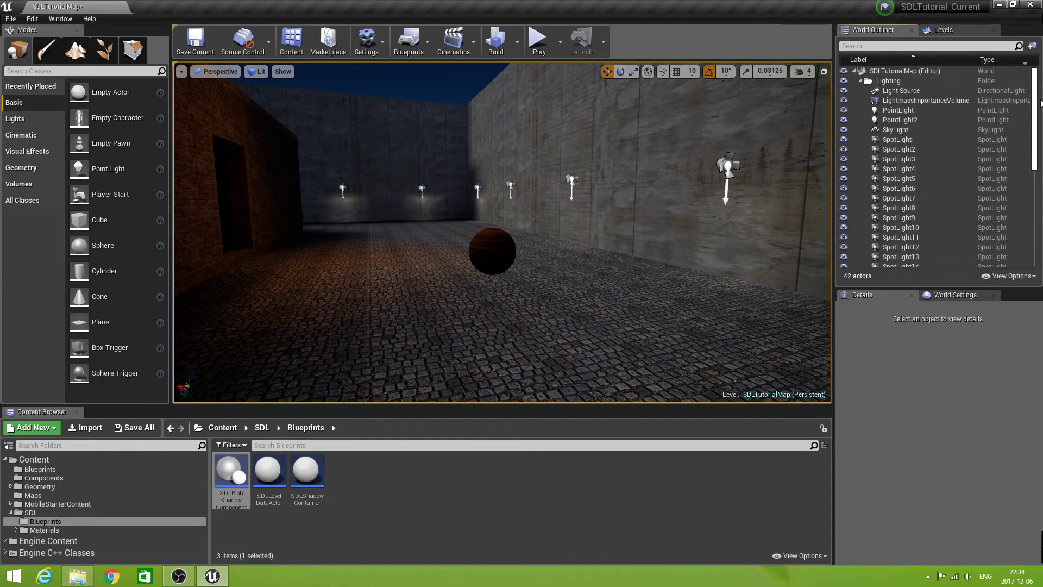
{"action": "left_click", "coordinate": [927, 91]}
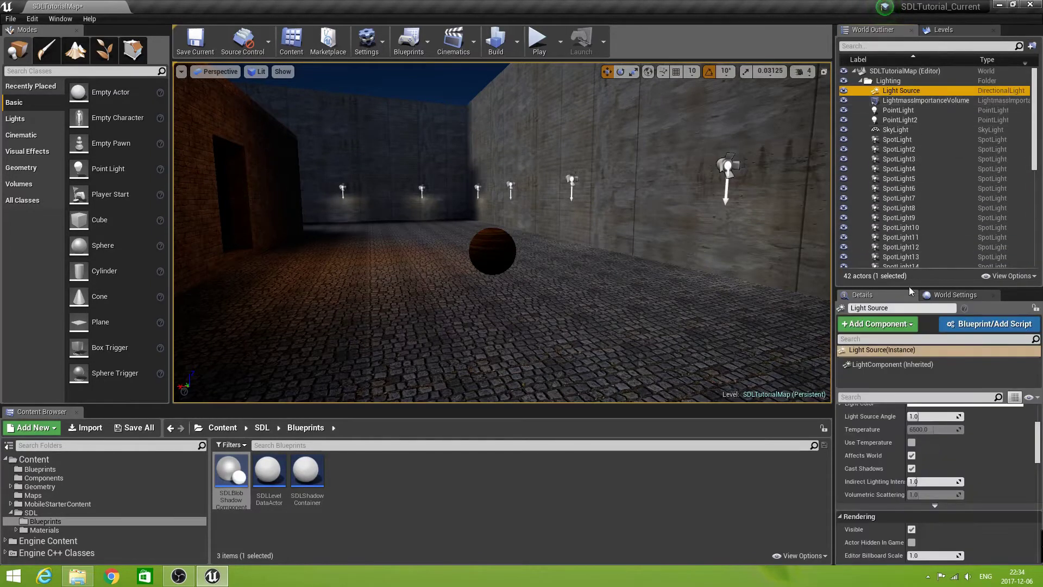
{"action": "scroll", "coordinate": [1038, 444], "scroll_direction": "up", "scroll_amount": 3}
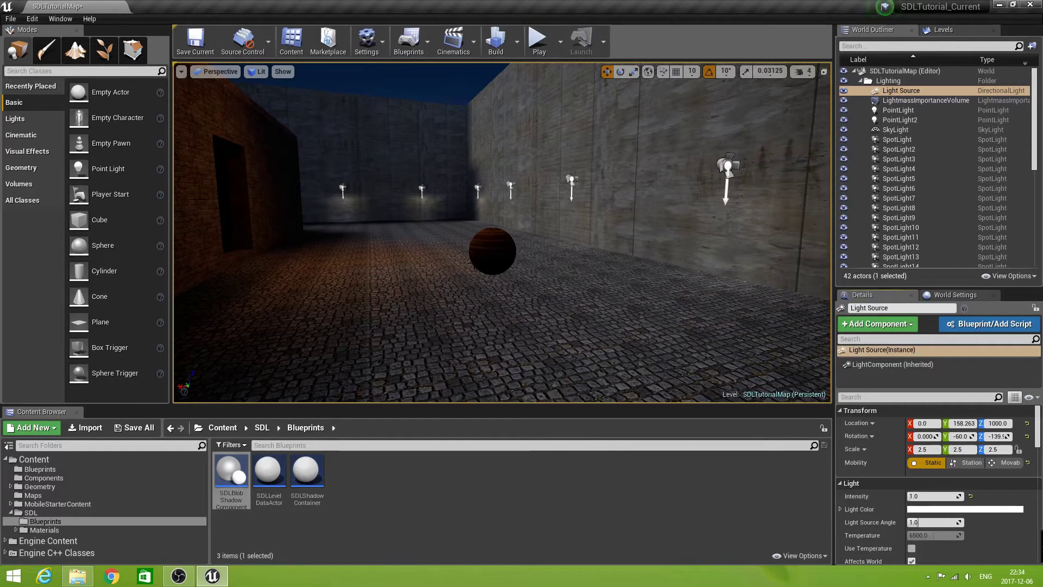
{"action": "left_click", "coordinate": [492, 251]}
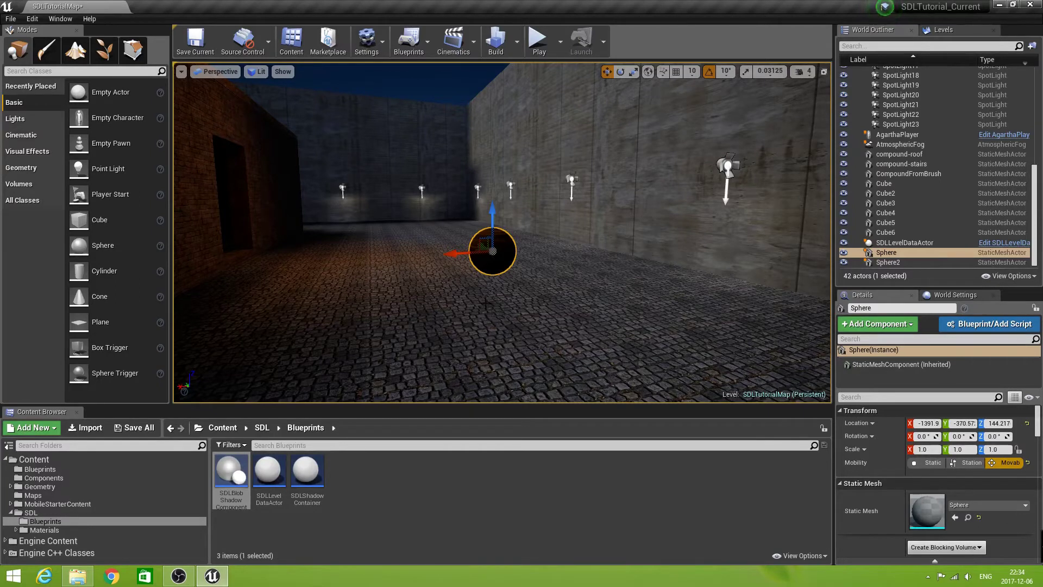
Step: Start a Play-in-Editor session of SDLTutorialMap and give the game viewport input focus
{"action": "left_click", "coordinate": [537, 41]}
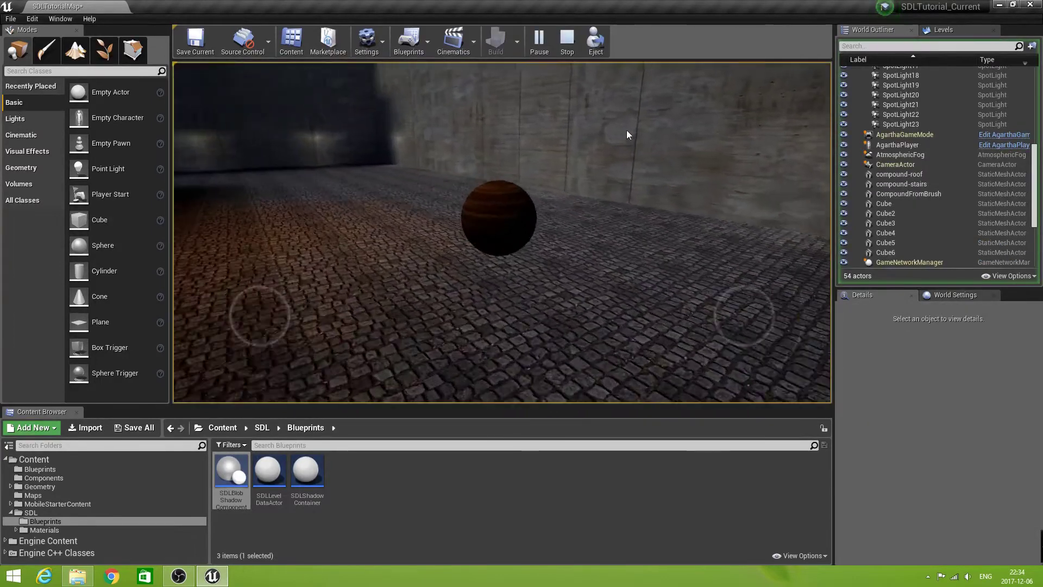
{"action": "left_click", "coordinate": [631, 133]}
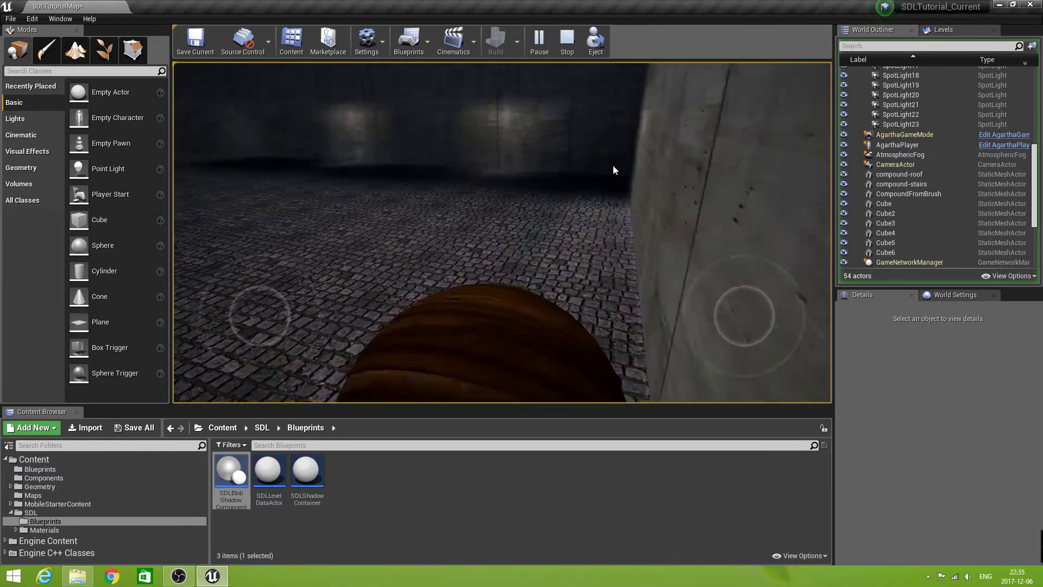
Step: Roll the wooden ball along the corridor and through the doorway by the brick building
{"action": "key", "text": "w"}
{"action": "key", "text": "a"}
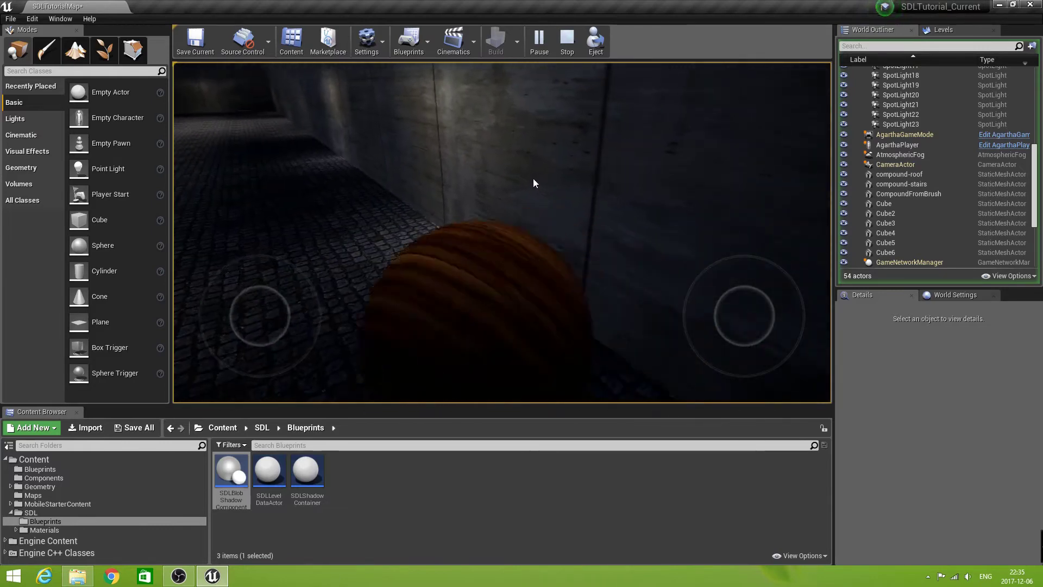
{"action": "key", "text": "w"}
{"action": "key", "text": "a"}
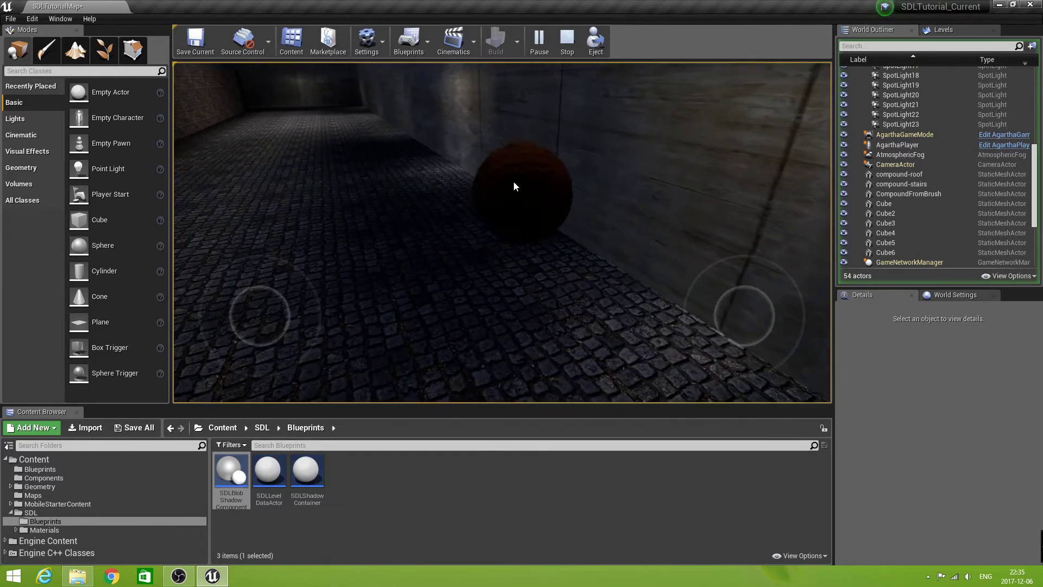
{"action": "key", "text": "w"}
{"action": "key", "text": "a"}
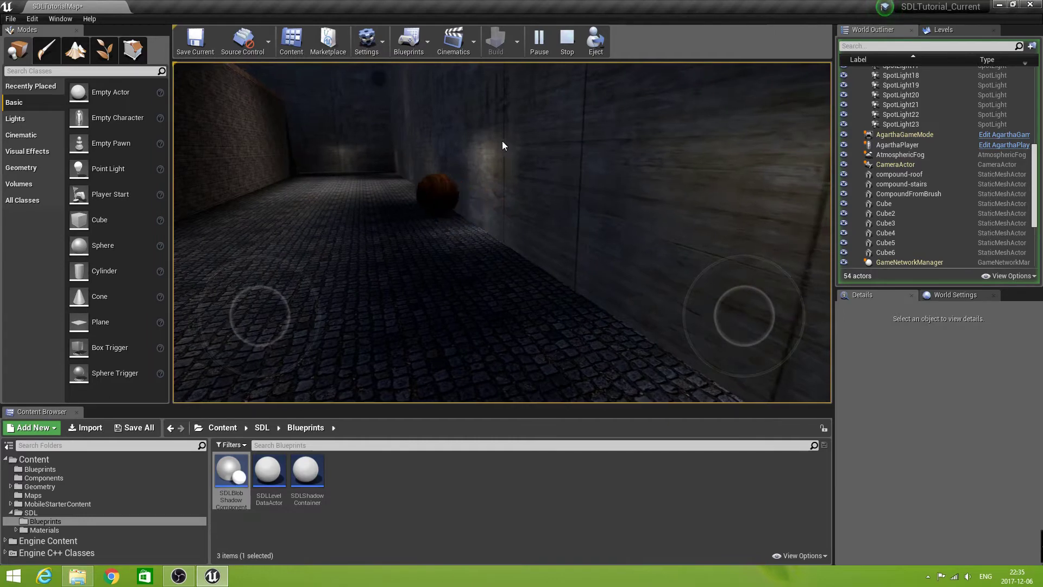
{"action": "key", "text": "s"}
{"action": "key", "text": "d"}
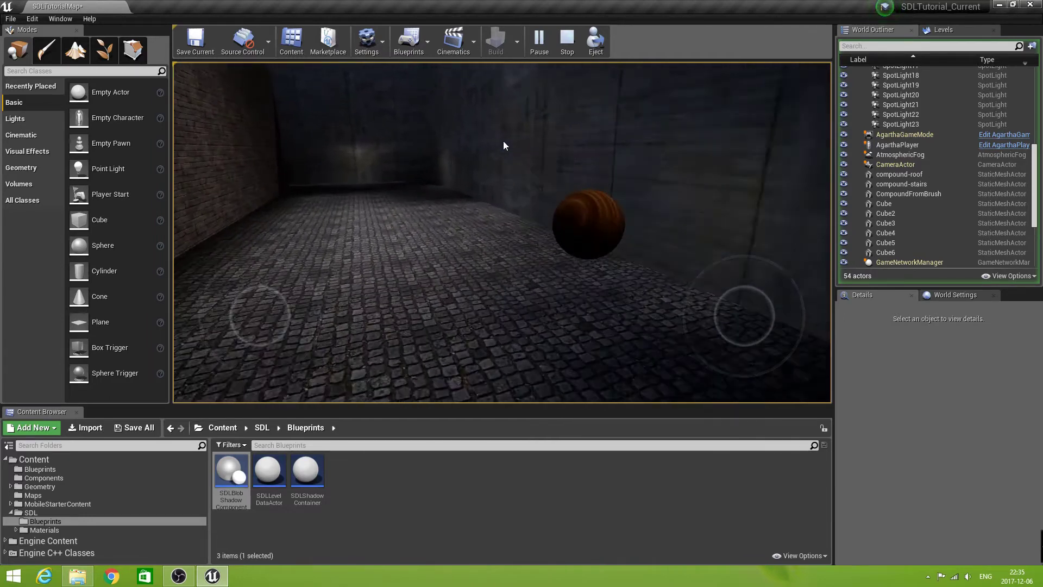
{"action": "key", "text": "s"}
{"action": "key", "text": "d"}
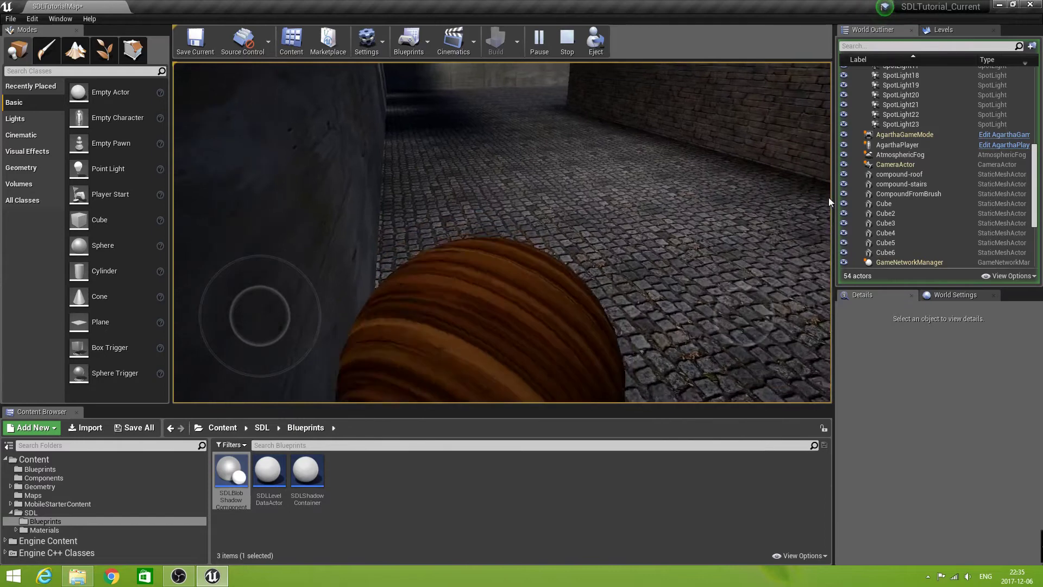
{"action": "key", "text": "w"}
{"action": "key", "text": "a"}
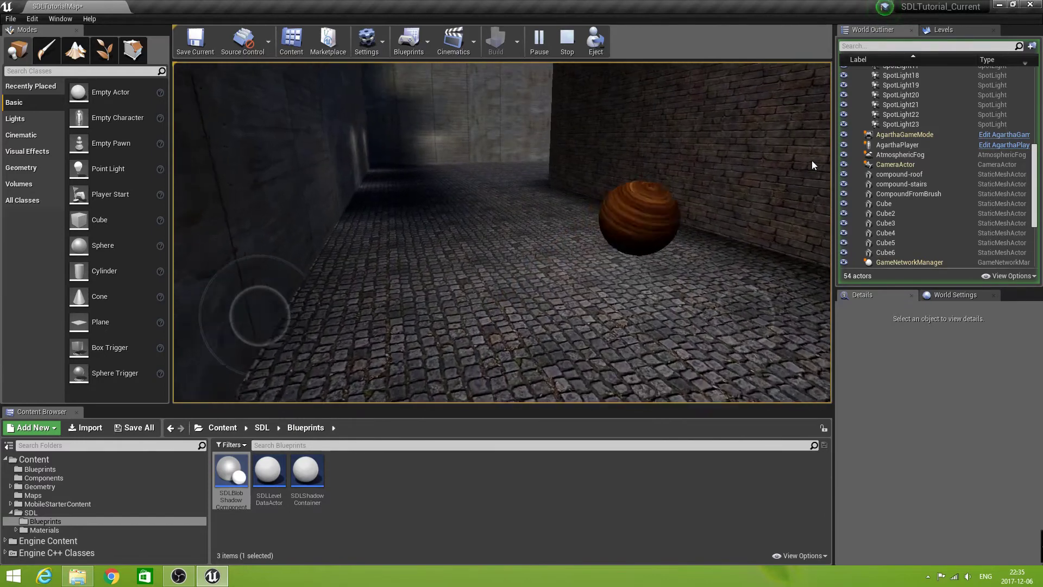
{"action": "key", "text": "s"}
{"action": "key", "text": "d"}
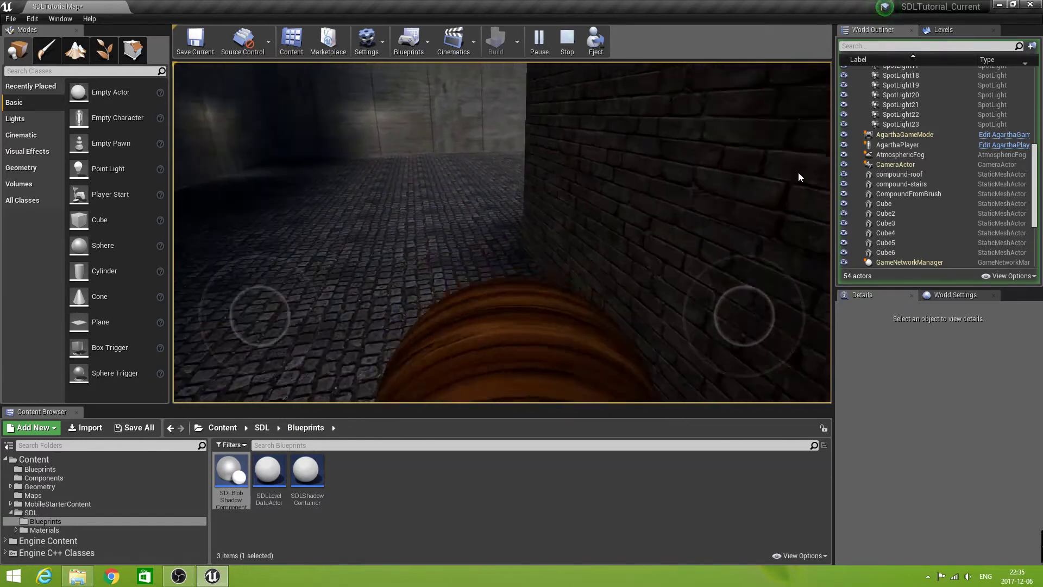
{"action": "key", "text": "w"}
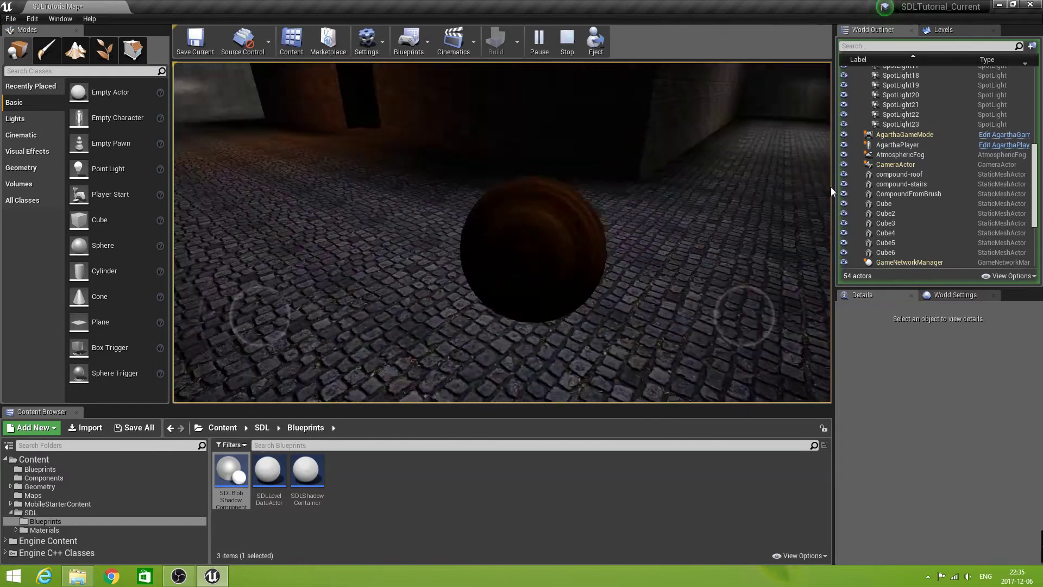
{"action": "key", "text": "s"}
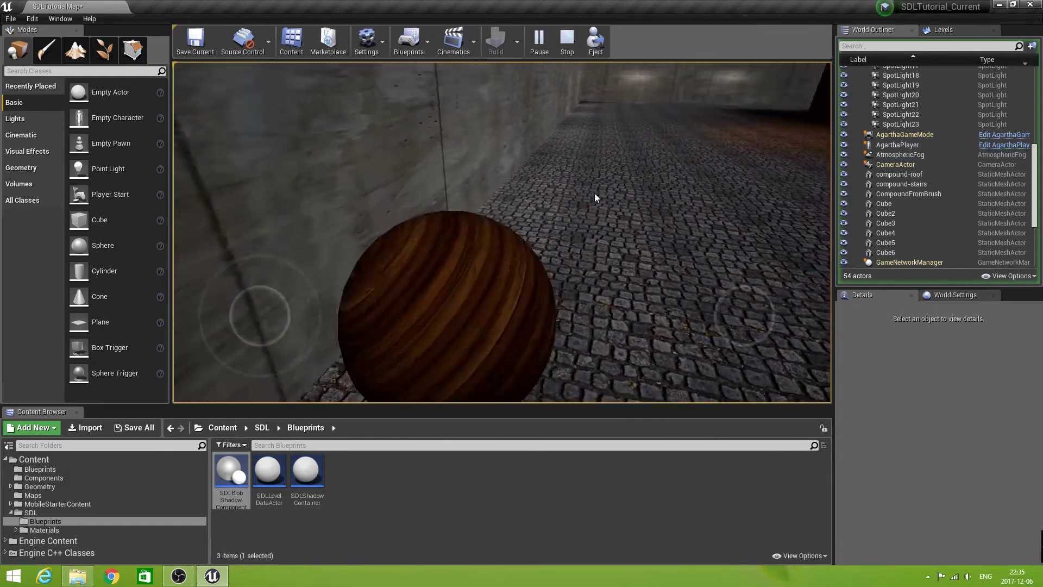
{"action": "key", "text": "w"}
{"action": "key", "text": "d"}
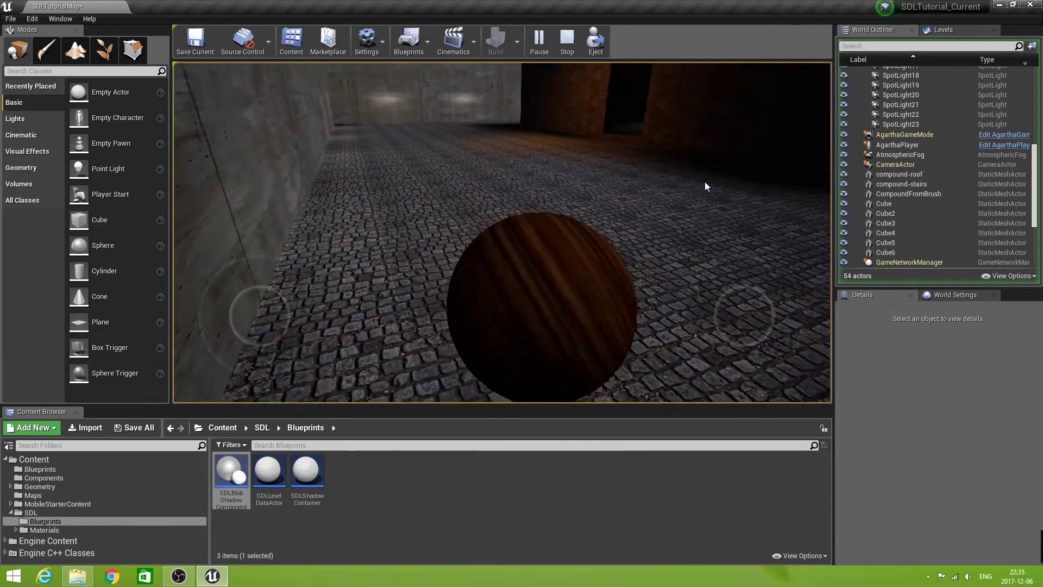
{"action": "key", "text": "w"}
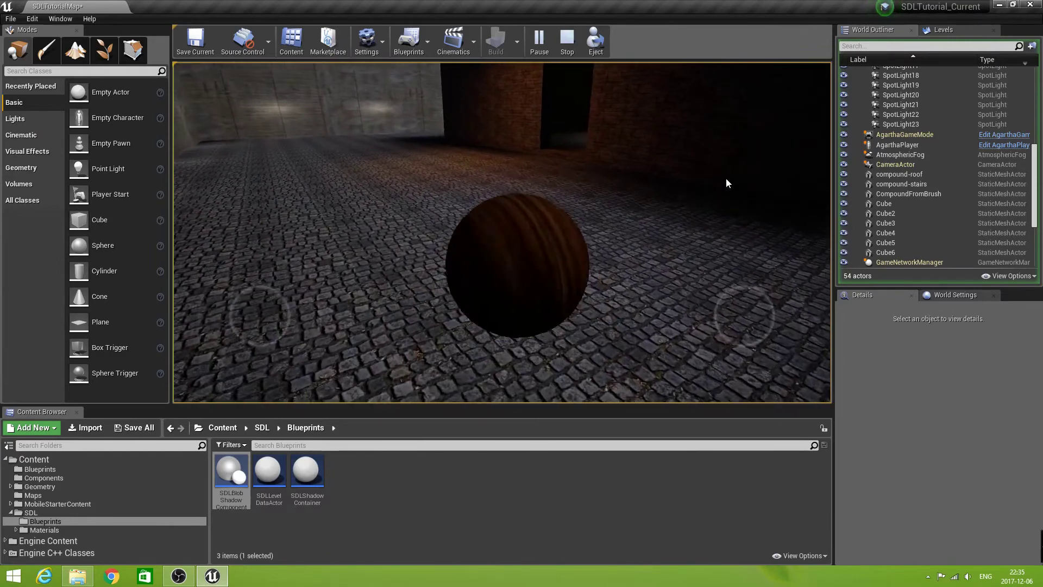
{"action": "key", "text": "d"}
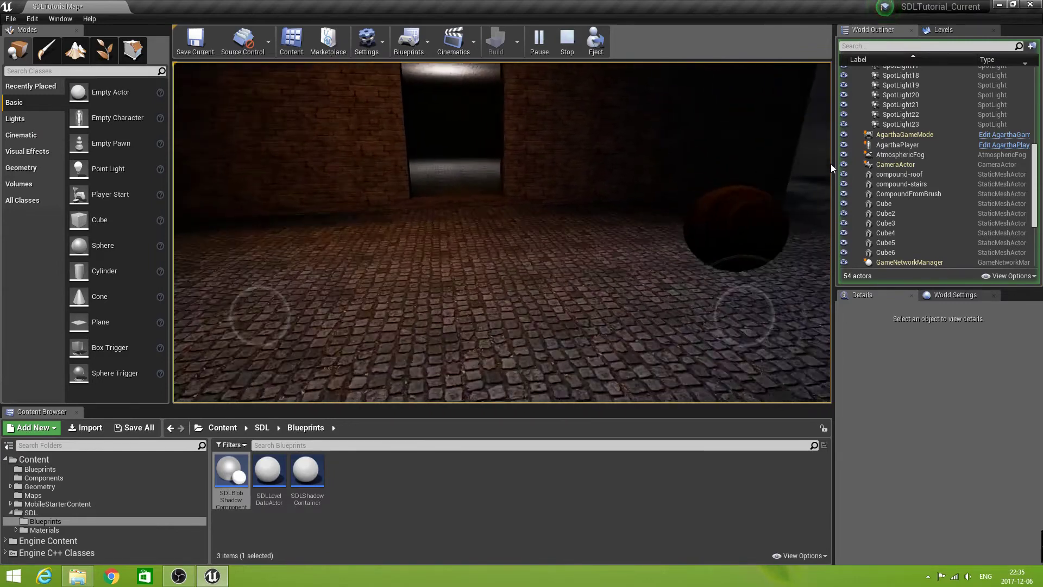
{"action": "key", "text": "d"}
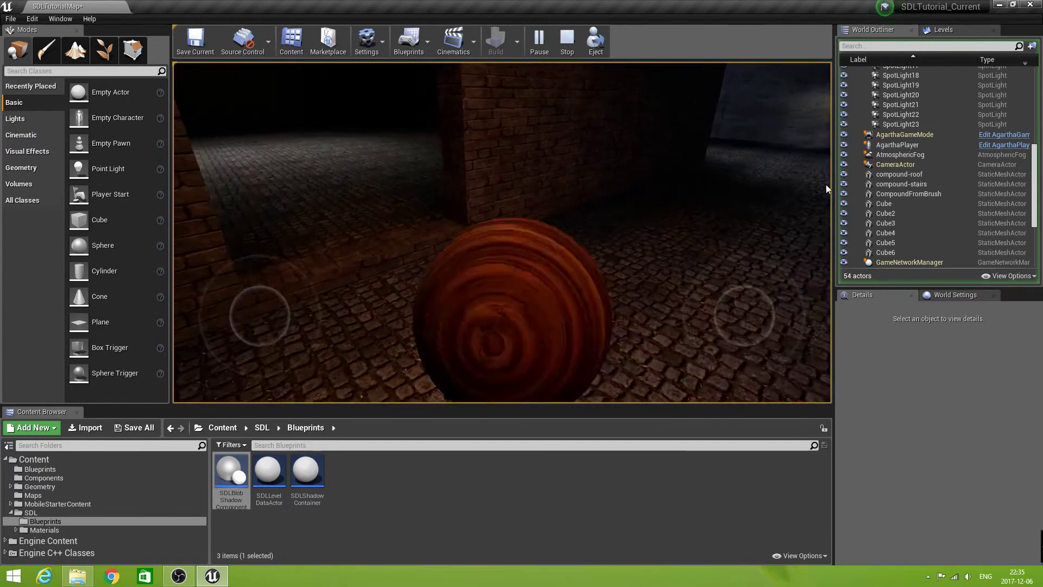
{"action": "key", "text": "a"}
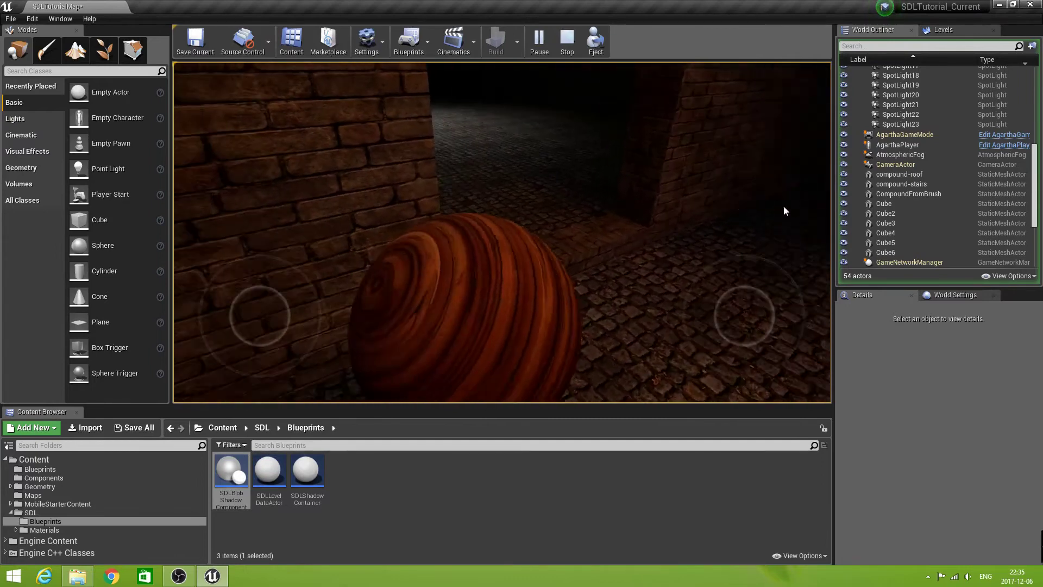
{"action": "key", "text": "w"}
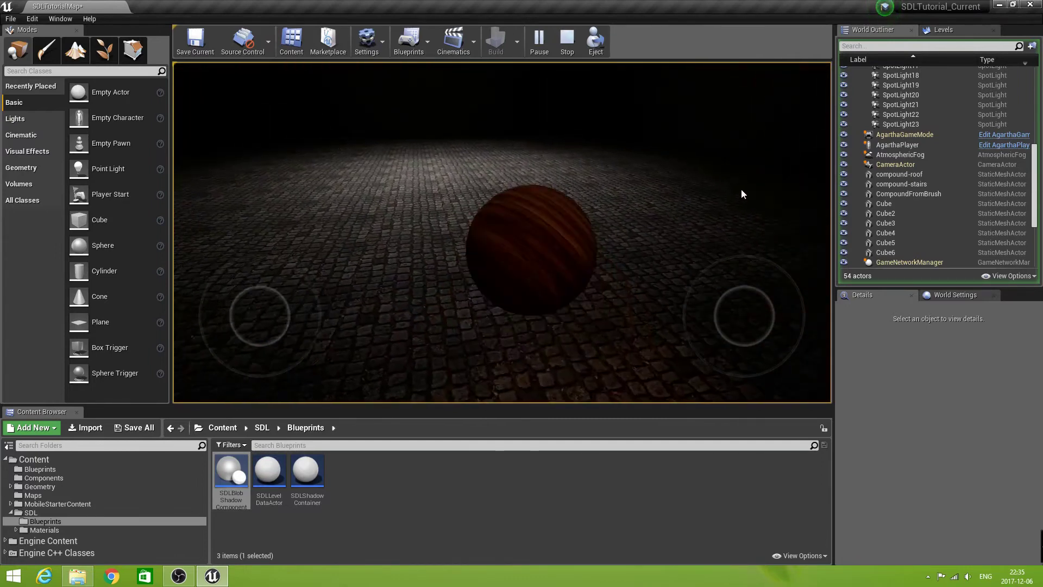
Step: Steer the ball around the open cobblestones and back toward the lit doorway
{"action": "key", "text": "s"}
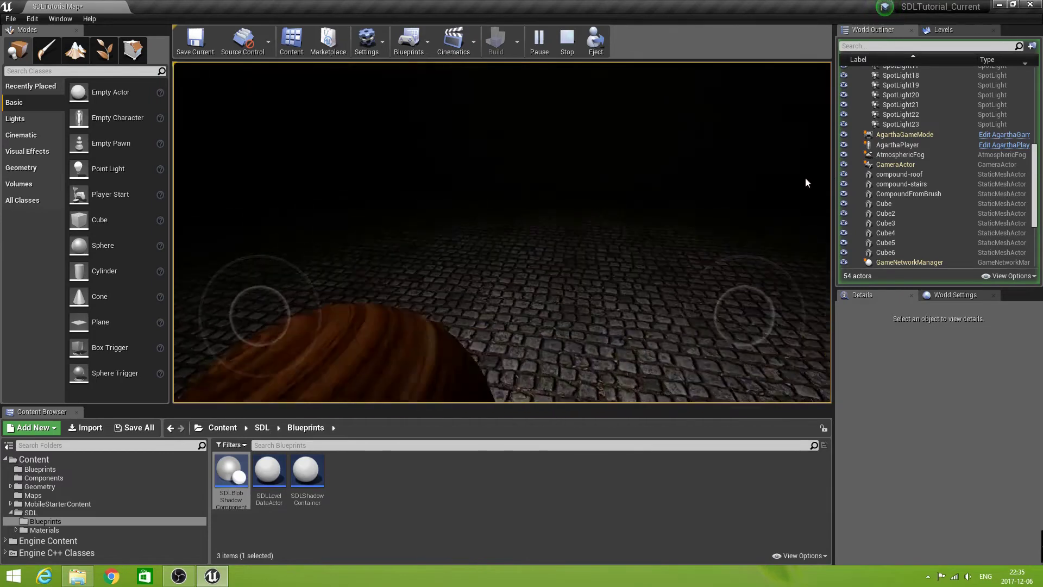
{"action": "key", "text": "w"}
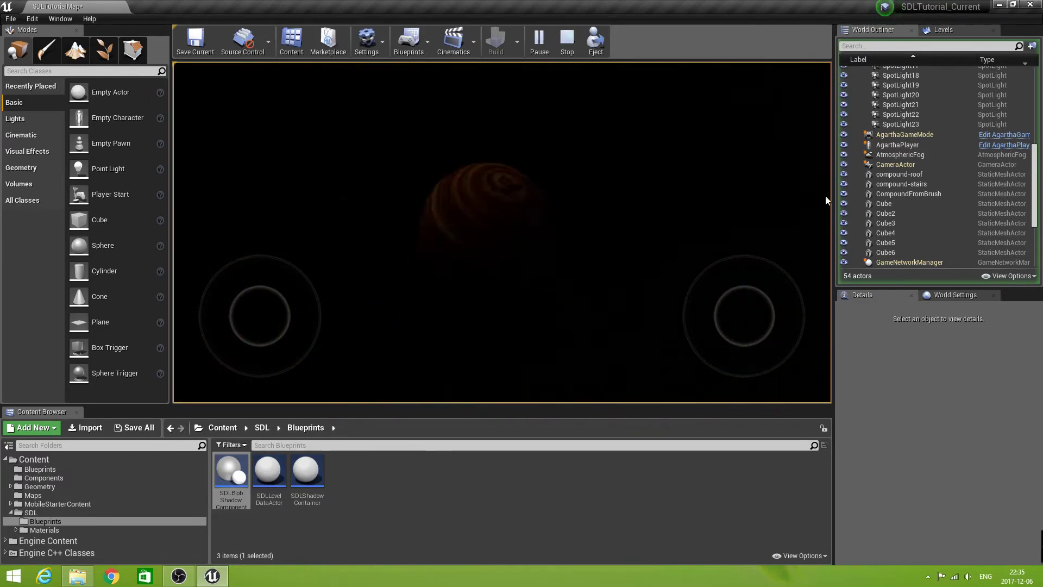
{"action": "key", "text": "s"}
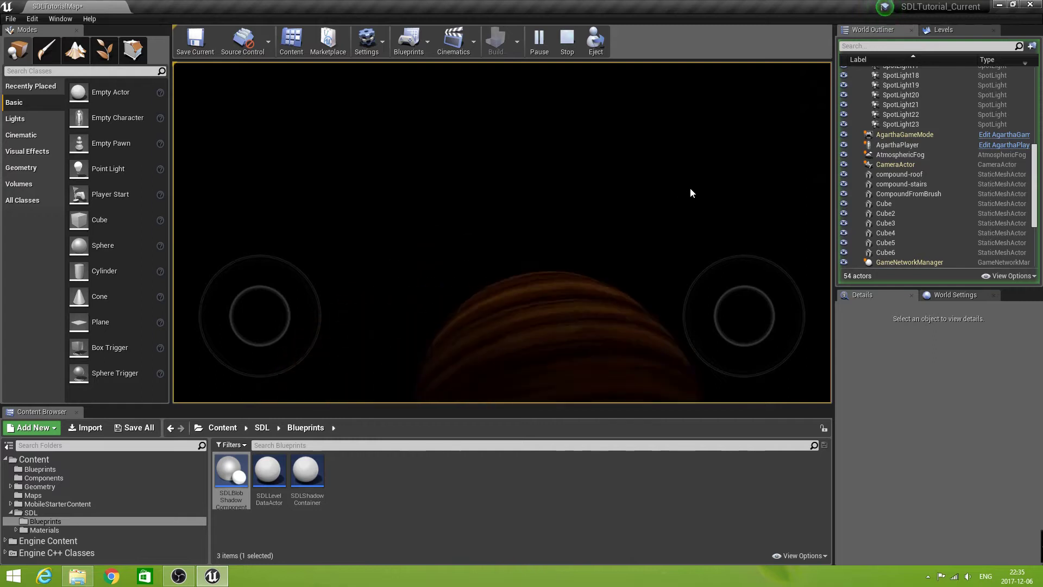
{"action": "key", "text": "w"}
{"action": "key", "text": "s"}
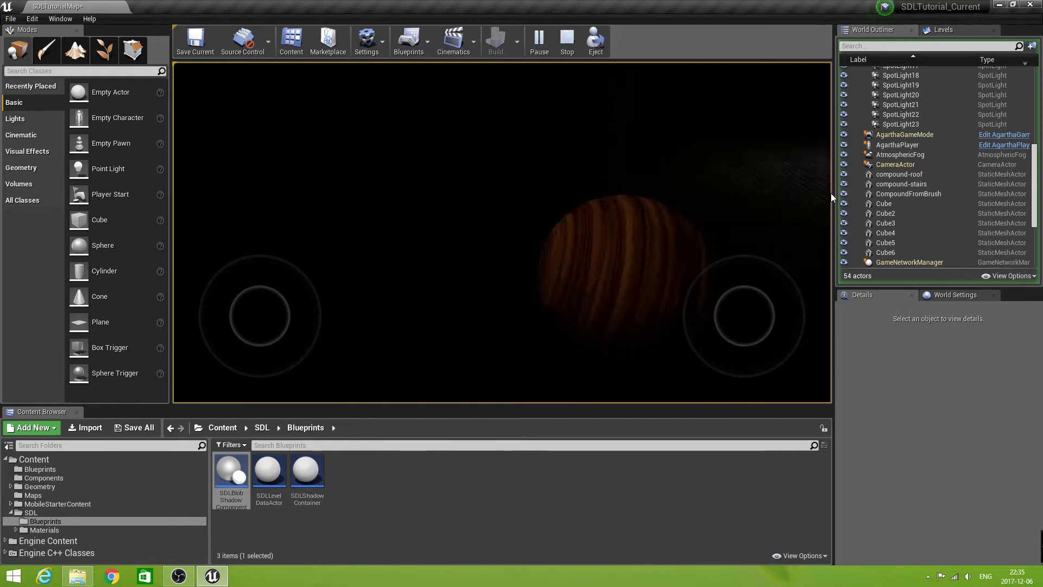
{"action": "key", "text": "d"}
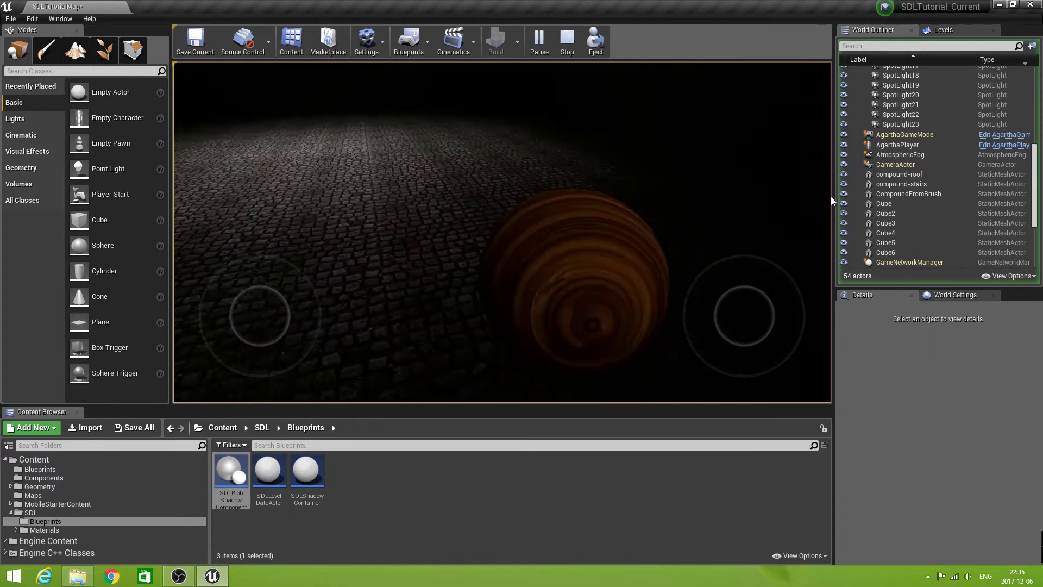
{"action": "key", "text": "a"}
{"action": "key", "text": "s"}
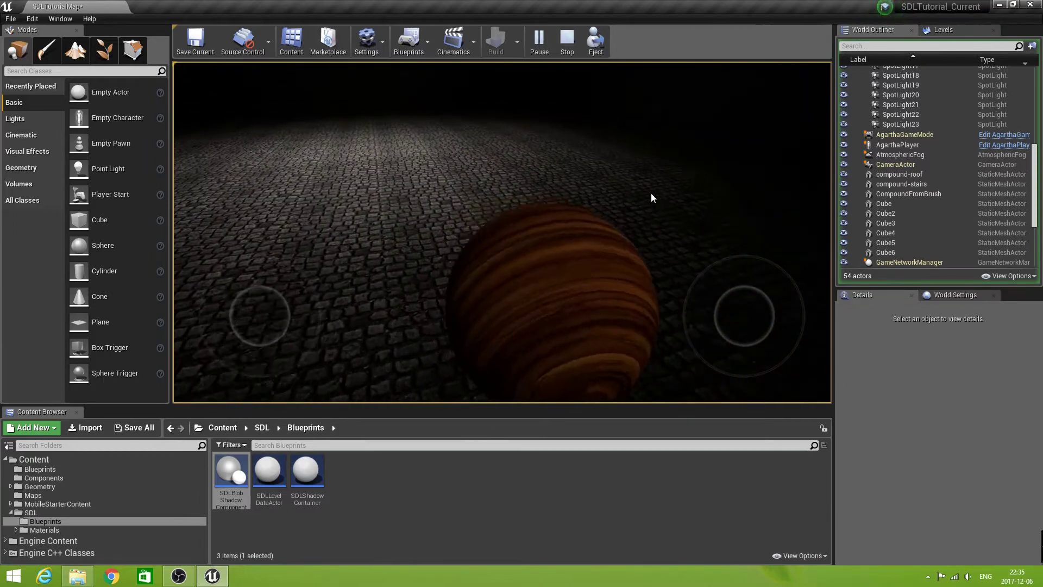
{"action": "key", "text": "w"}
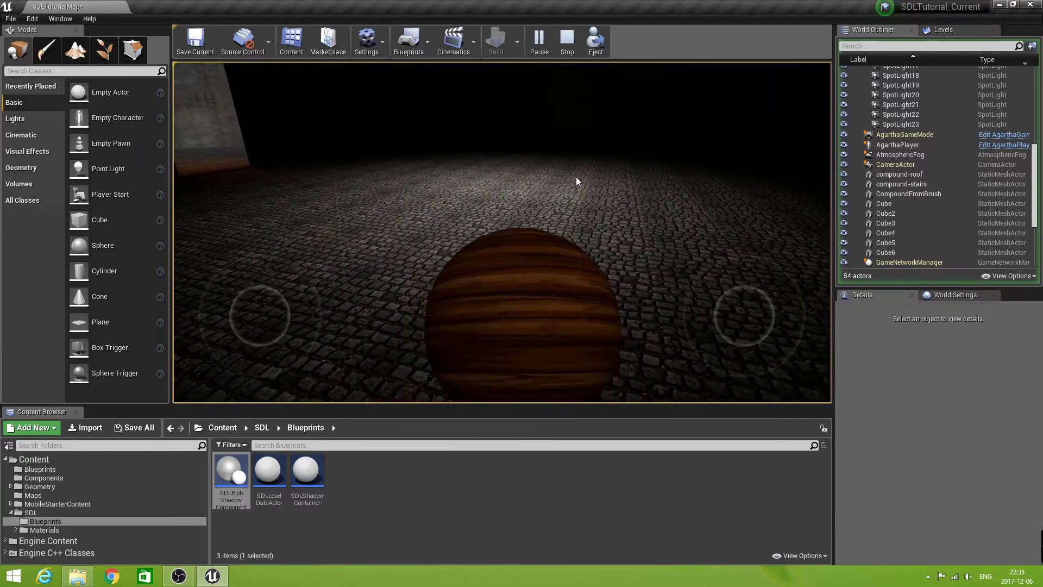
{"action": "key", "text": "s"}
{"action": "key", "text": "w"}
{"action": "key", "text": "s"}
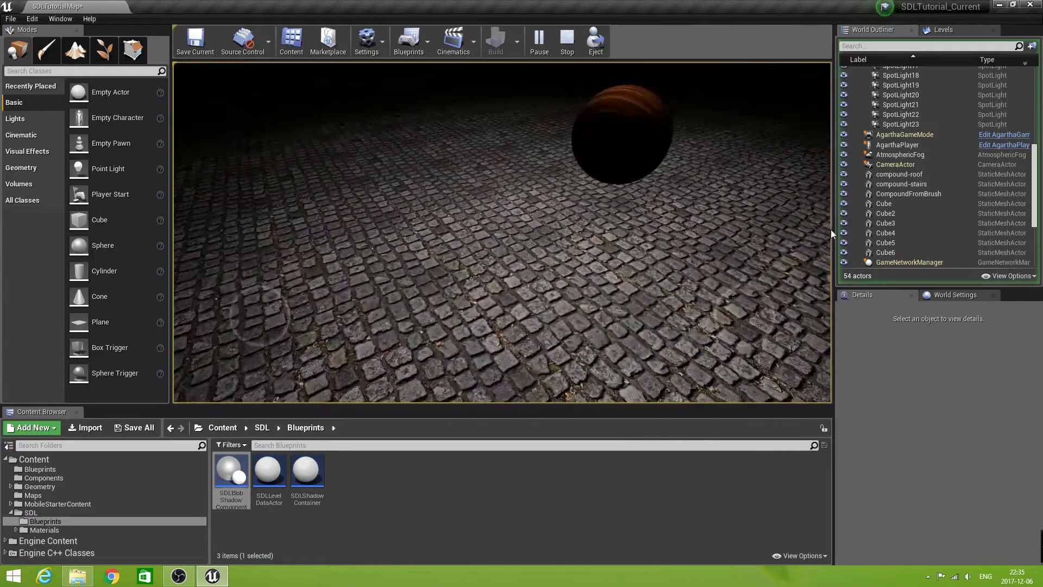
{"action": "key", "text": "s"}
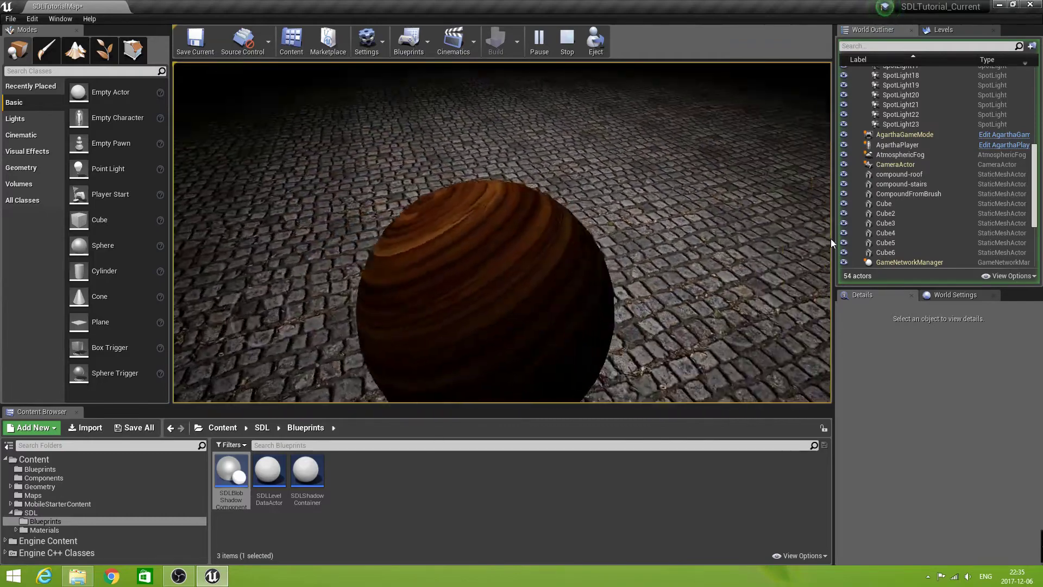
{"action": "key", "text": "w"}
{"action": "key", "text": "d"}
{"action": "key", "text": "w"}
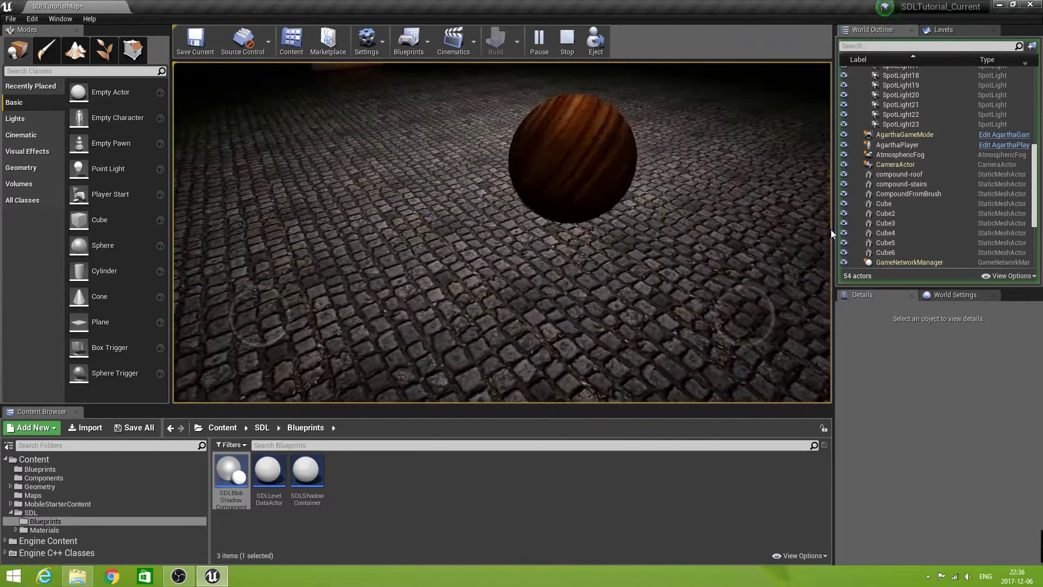
{"action": "key", "text": "s"}
{"action": "key", "text": "s"}
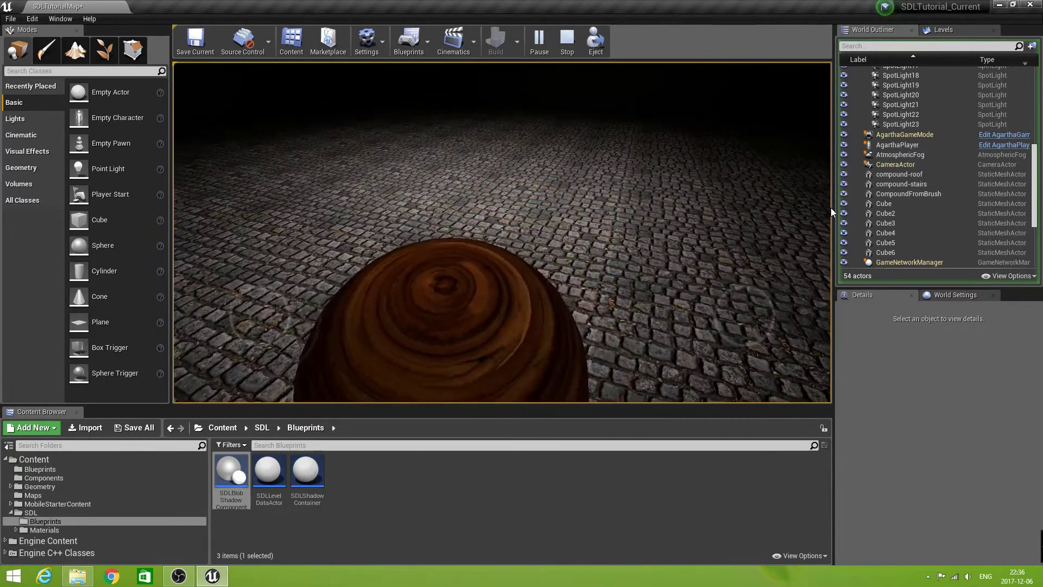
{"action": "key", "text": "a"}
{"action": "key", "text": "w"}
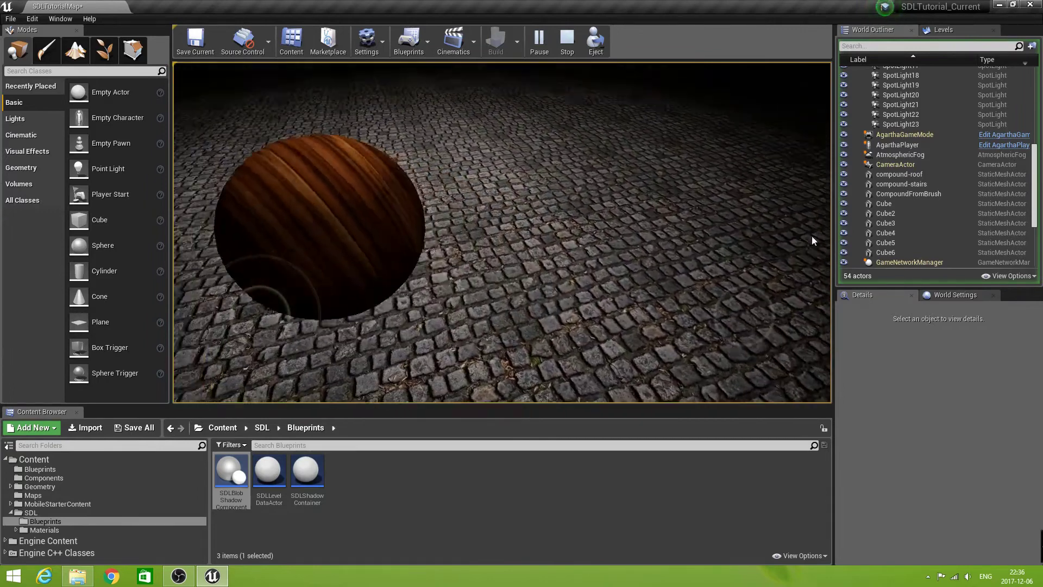
{"action": "key", "text": "d"}
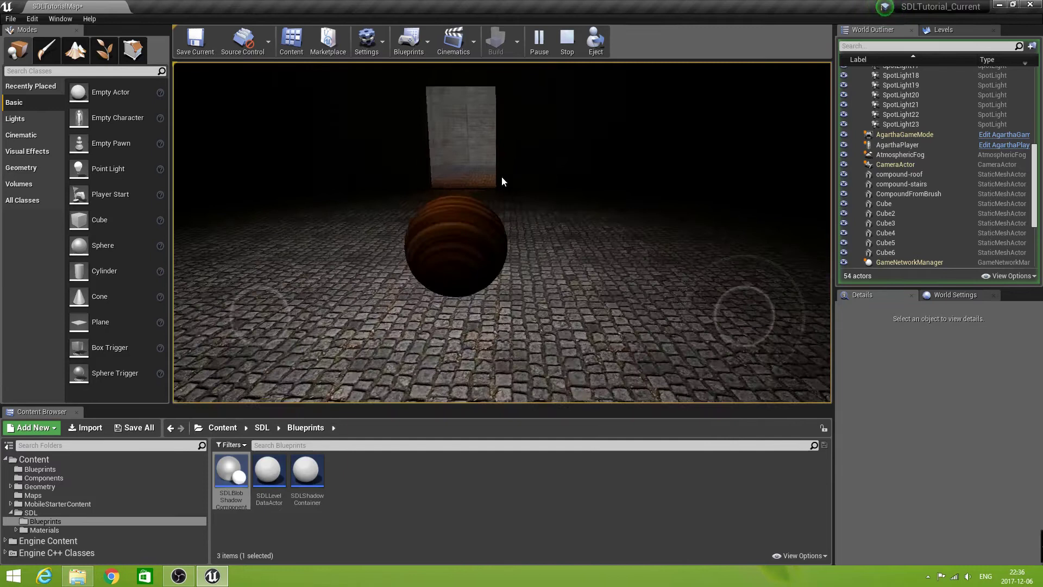
{"action": "key", "text": "w"}
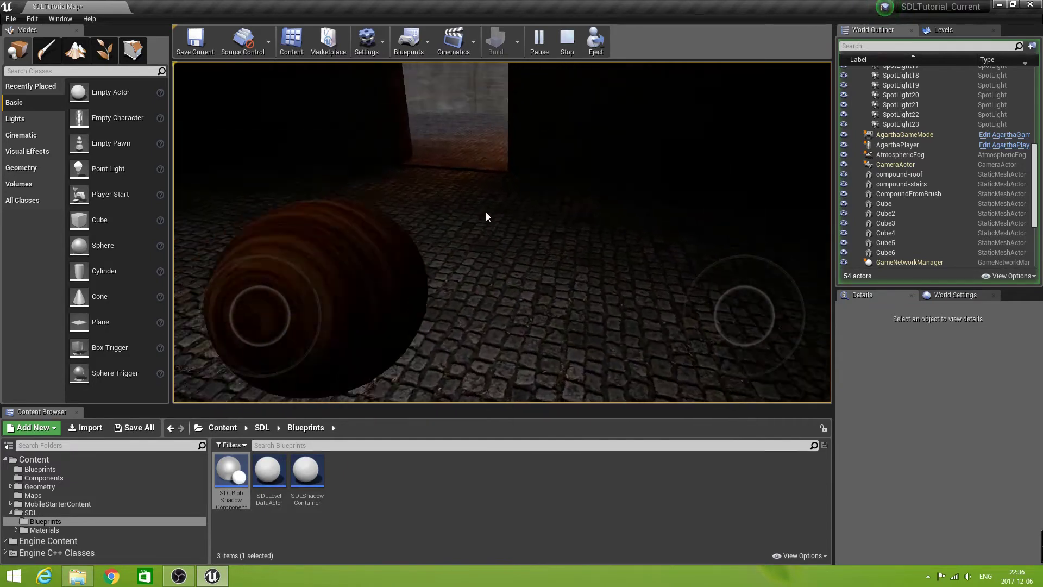
{"action": "key", "text": "w"}
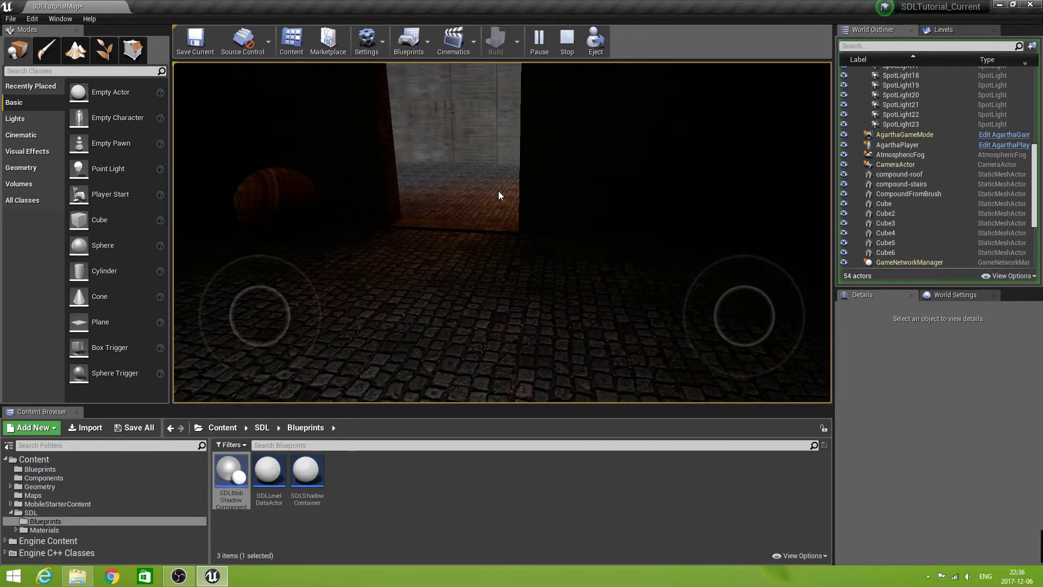
Step: Stop the test game and fly the editor camera back to face the sphere
{"action": "key", "text": "Escape"}
{"action": "key", "text": "w"}
{"action": "right_click_drag", "start_coordinate": [518, 137], "coordinate": [517, 137]}
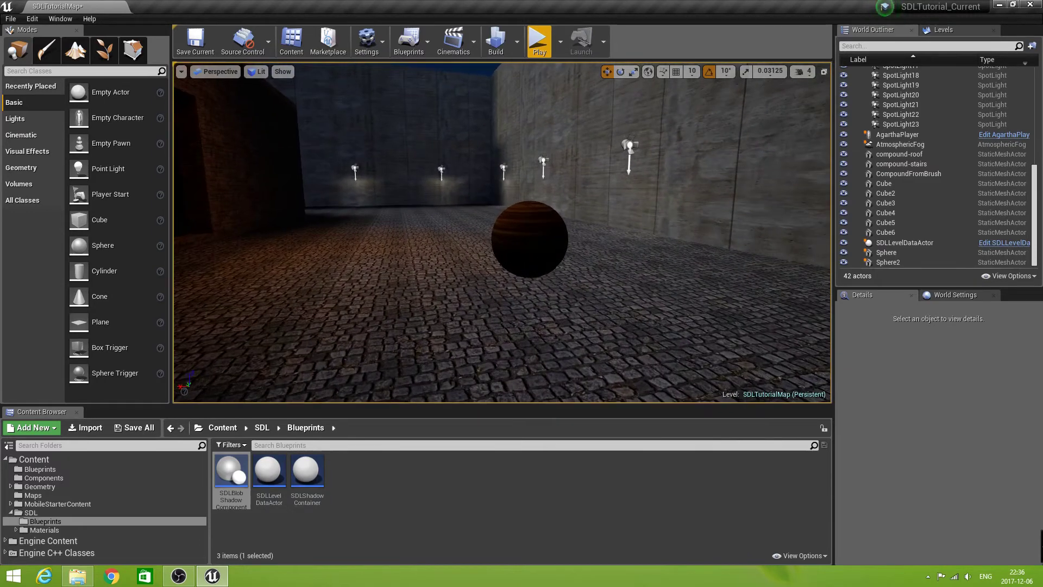
Step: Attach SDLBlobShadowComponent to the sphere and play the level to see its blob shadow
{"action": "left_click", "coordinate": [530, 239]}
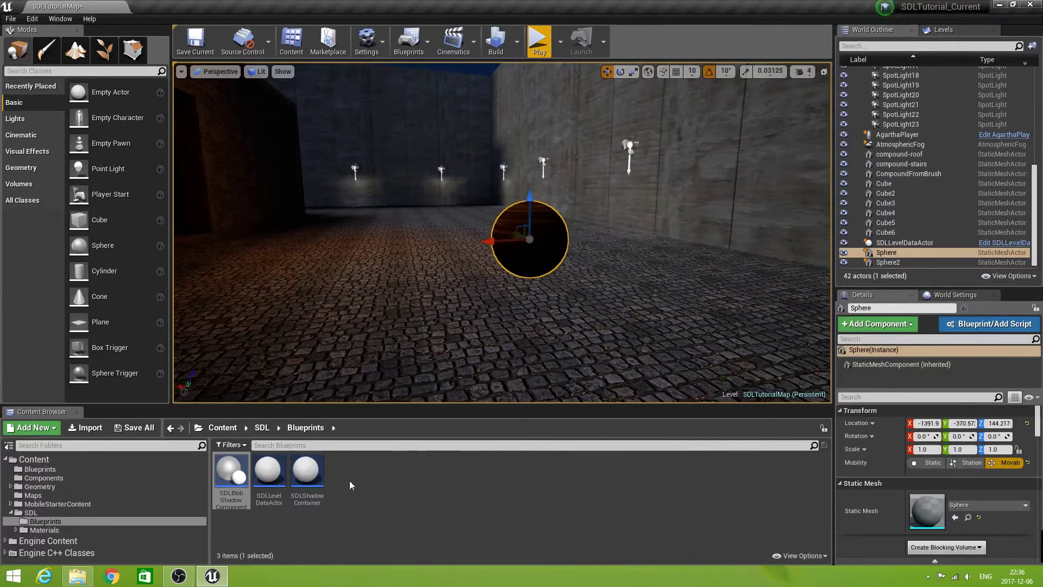
{"action": "left_click_drag", "start_coordinate": [231, 471], "coordinate": [904, 367]}
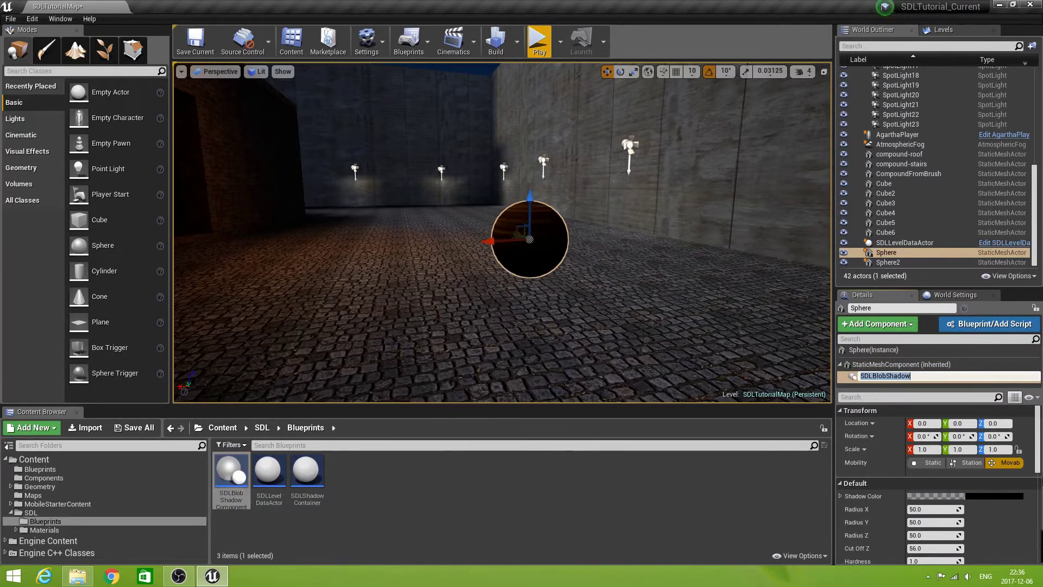
{"action": "left_click_drag", "start_coordinate": [1040, 454], "coordinate": [1041, 482]}
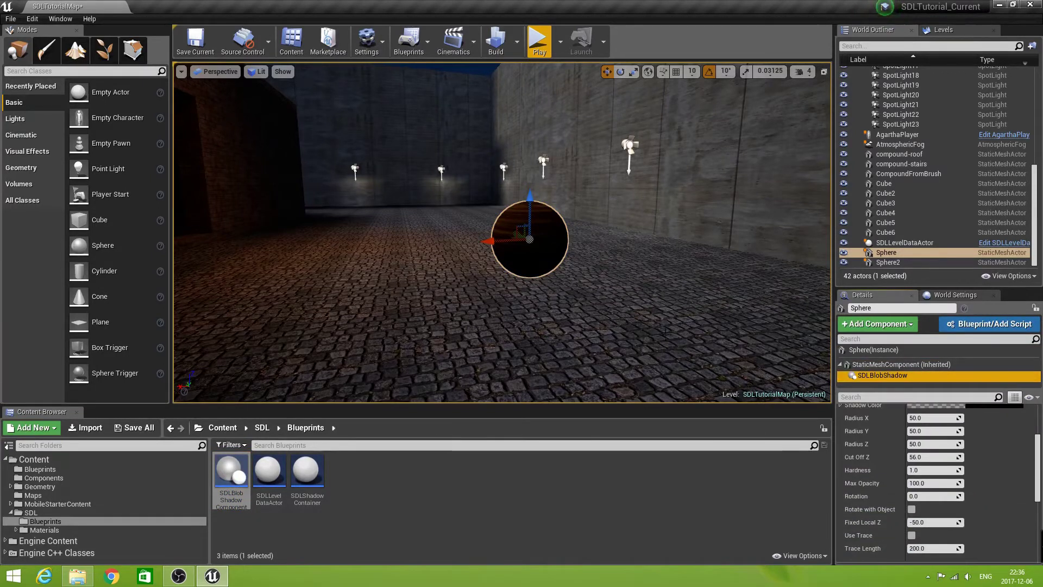
{"action": "left_click", "coordinate": [539, 42]}
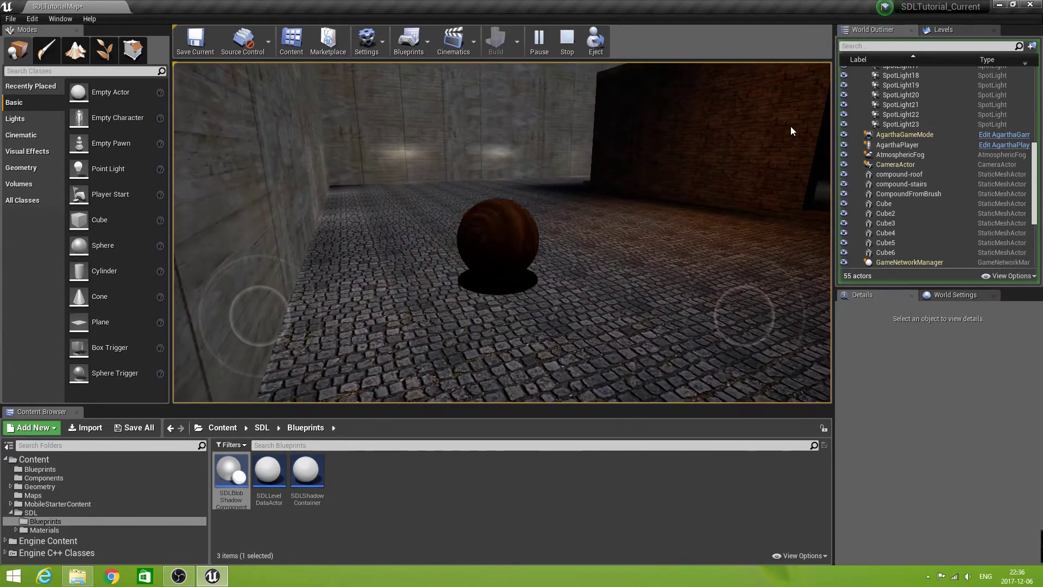
Step: Stop the test game and open the sphere's M_Wood_Oak material for editing
{"action": "key", "text": "Escape"}
{"action": "left_click", "coordinate": [540, 189]}
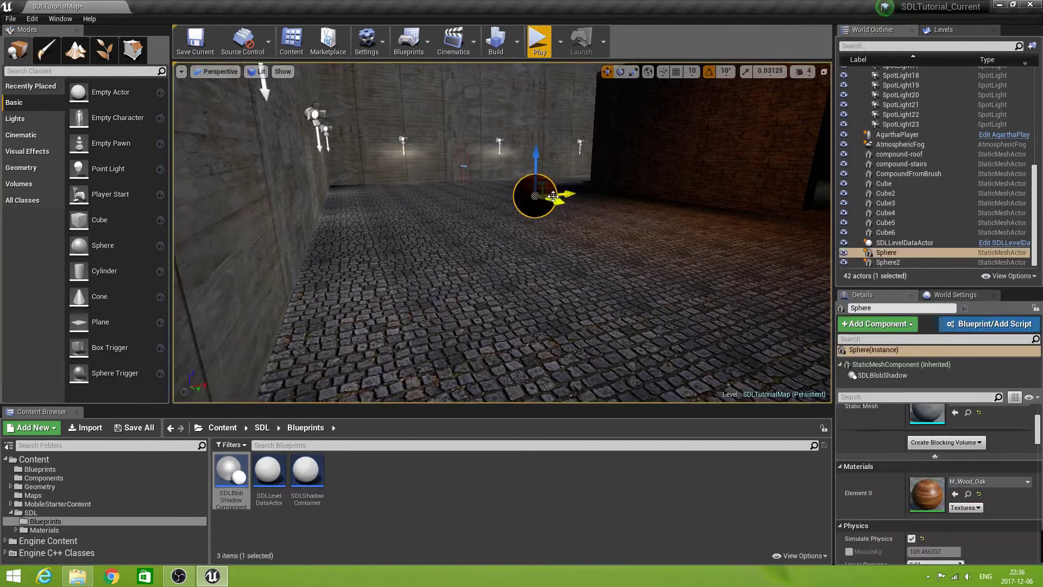
{"action": "double_click", "coordinate": [936, 498]}
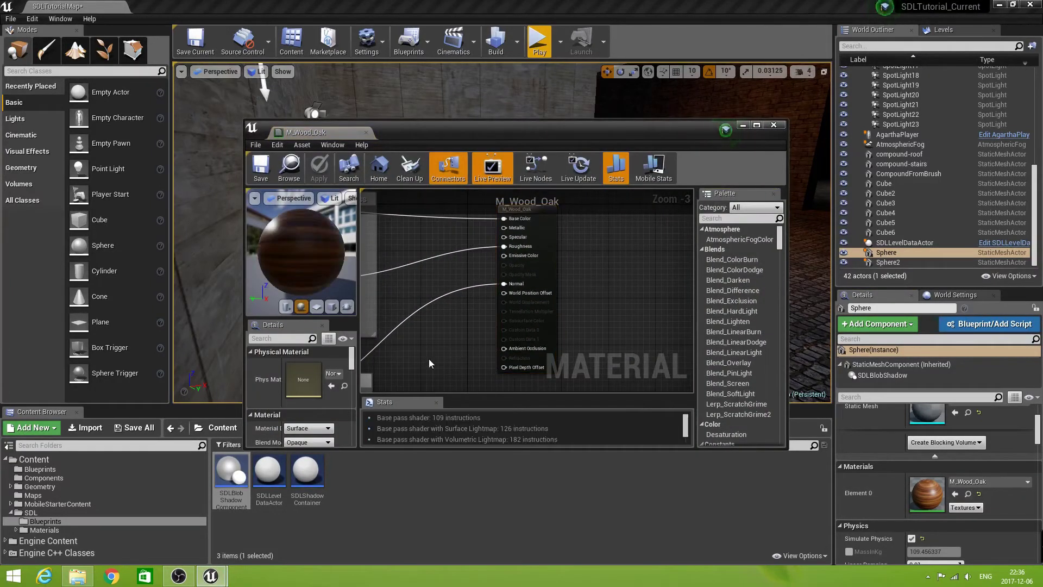
Step: Set M_Wood_Oak's Shading Model to Unlit and save the material
{"action": "left_click_drag", "start_coordinate": [351, 365], "coordinate": [352, 369]}
{"action": "left_click", "coordinate": [324, 376]}
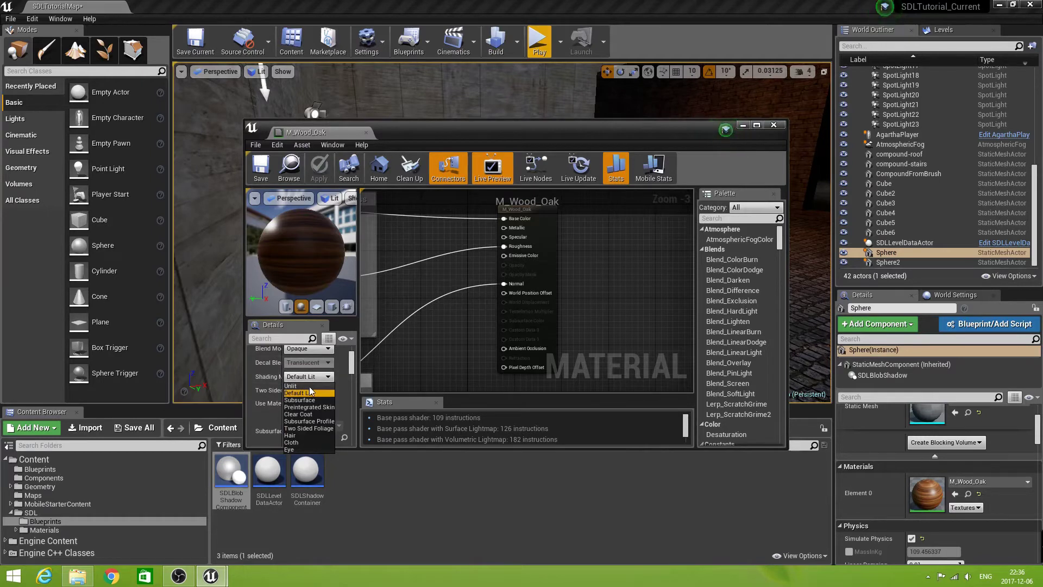
{"action": "left_click", "coordinate": [308, 387]}
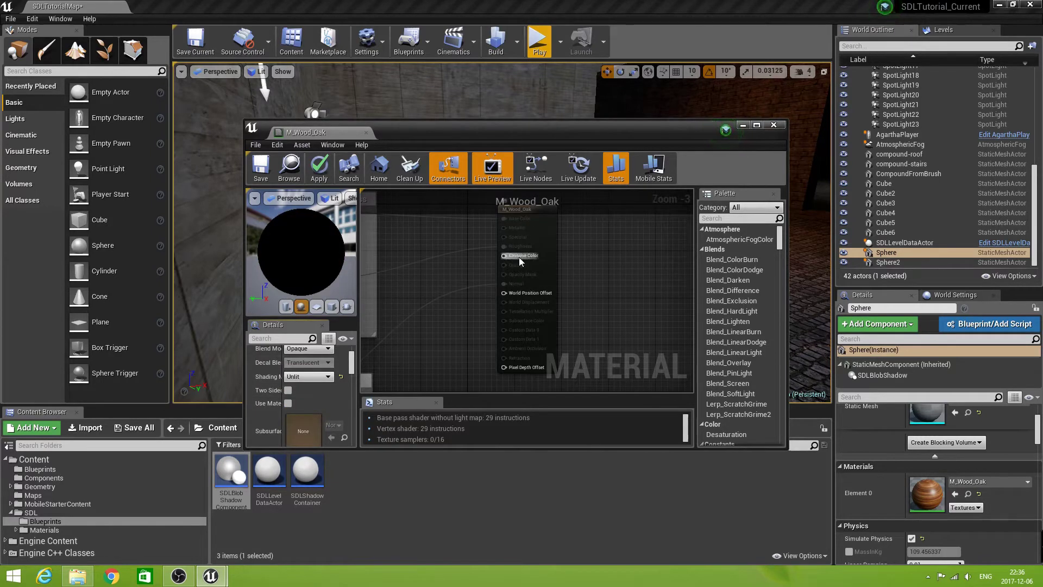
{"action": "left_click", "coordinate": [319, 168]}
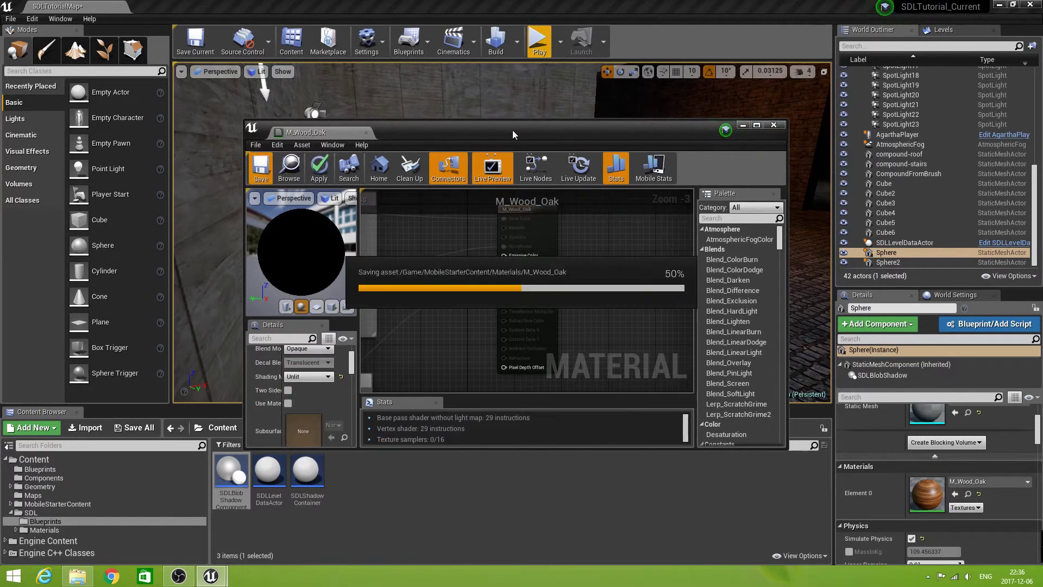
{"action": "left_click_drag", "start_coordinate": [513, 129], "coordinate": [544, 389]}
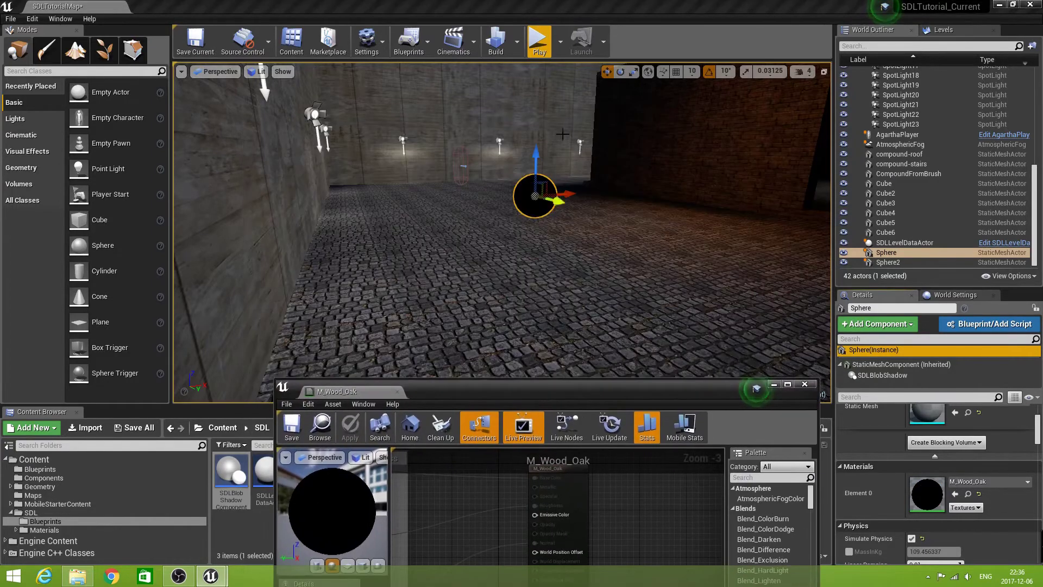
{"action": "left_click", "coordinate": [539, 44]}
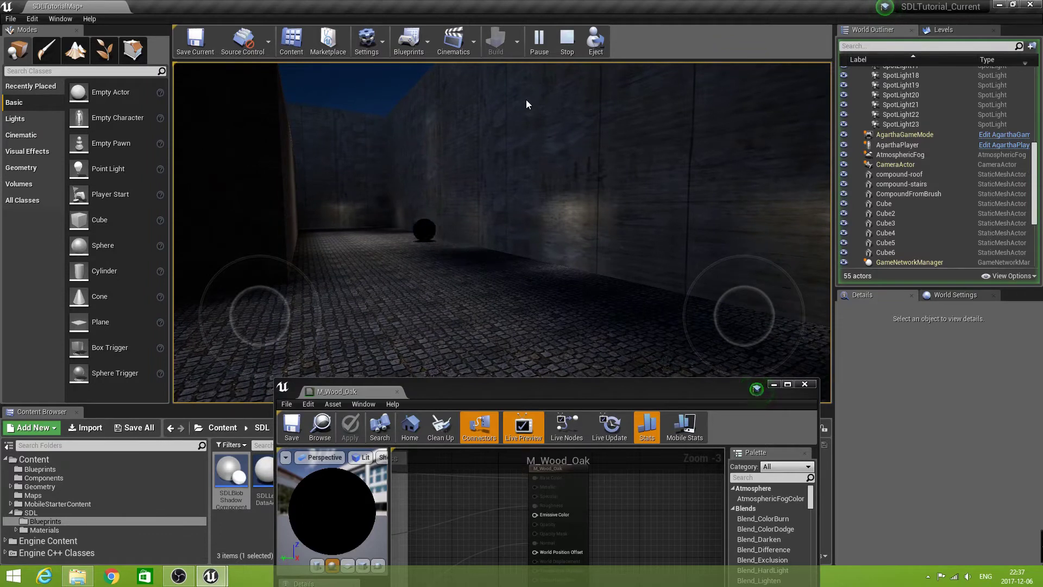
{"action": "key", "text": "Escape"}
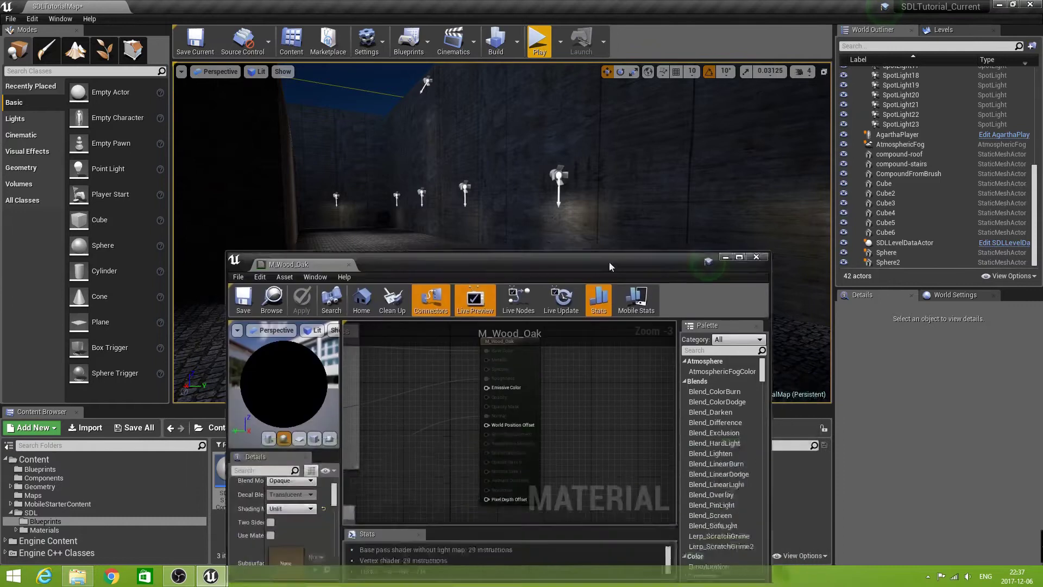
Step: Switch M_Wood_Oak's Shading Model back to Default Lit, save it, and close the material editor
{"action": "right_click", "coordinate": [422, 438]}
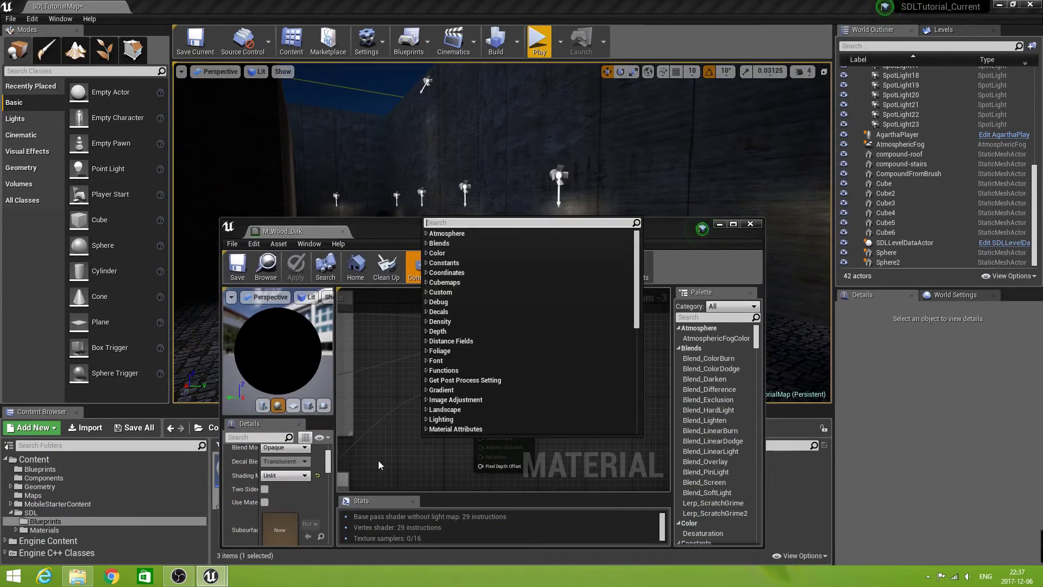
{"action": "left_click", "coordinate": [390, 465]}
{"action": "left_click", "coordinate": [299, 476]}
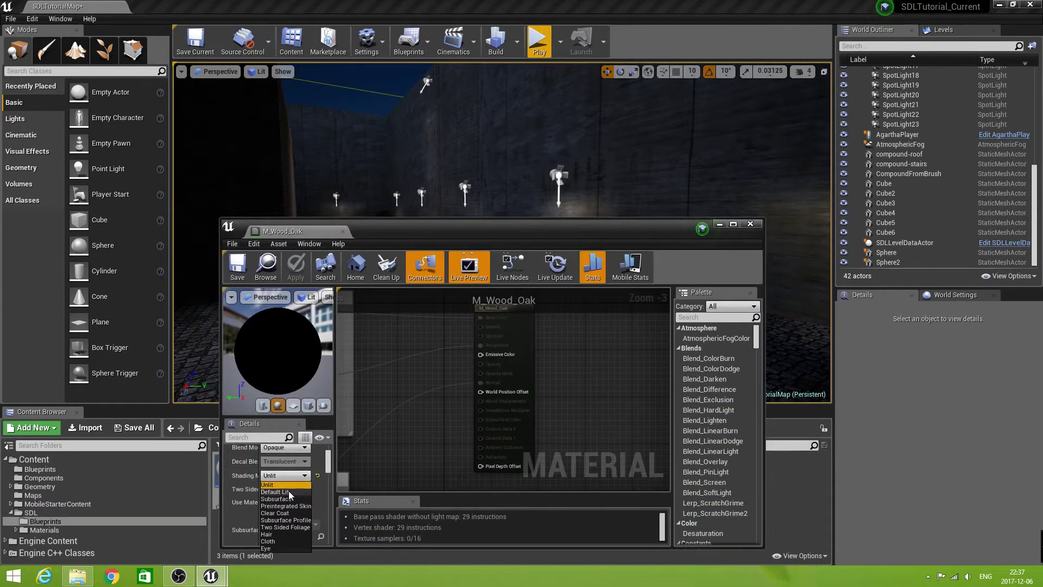
{"action": "left_click", "coordinate": [288, 492]}
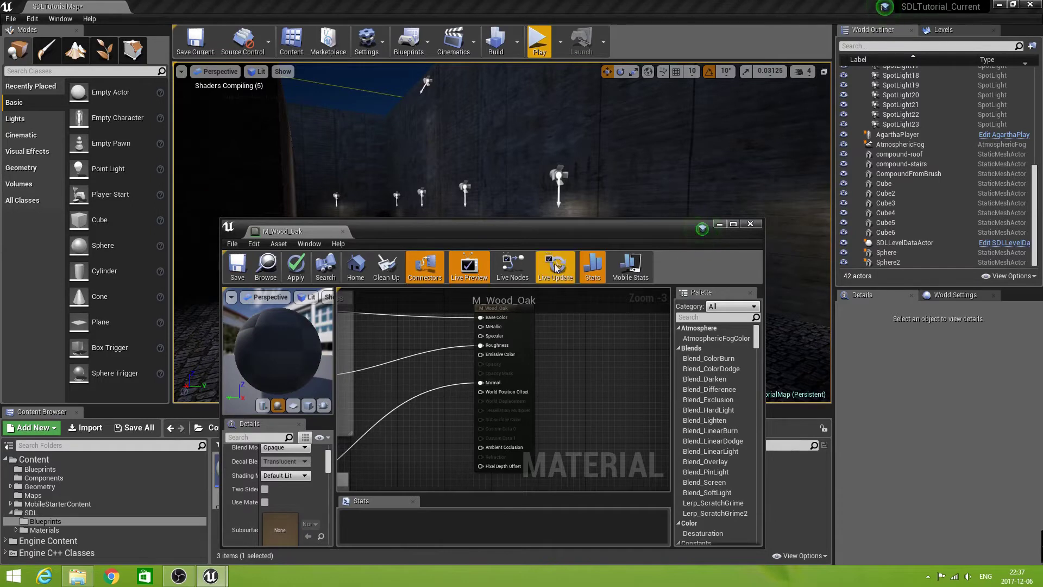
{"action": "left_click_drag", "start_coordinate": [549, 228], "coordinate": [546, 202]}
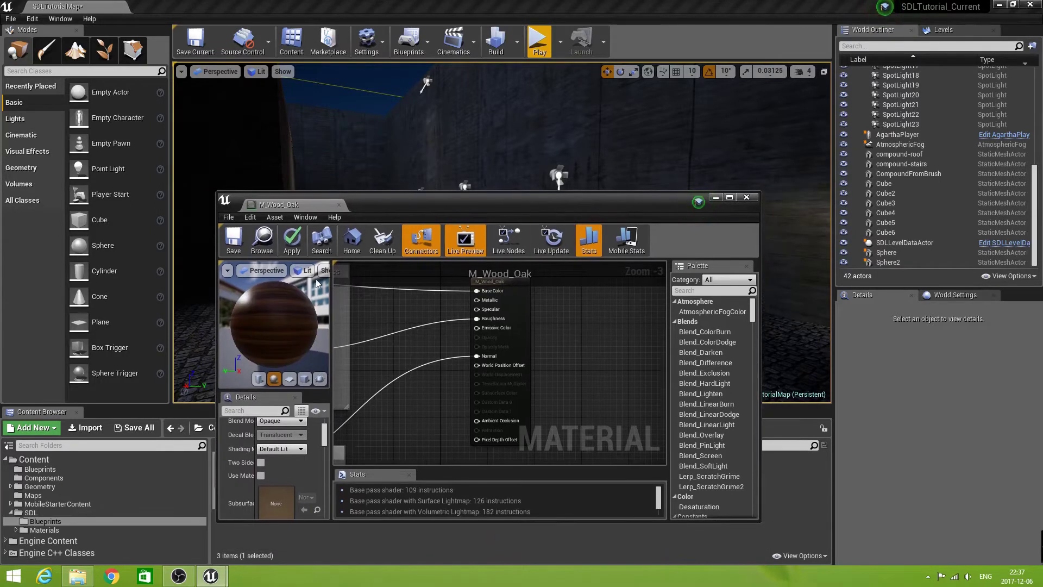
{"action": "left_click", "coordinate": [234, 239]}
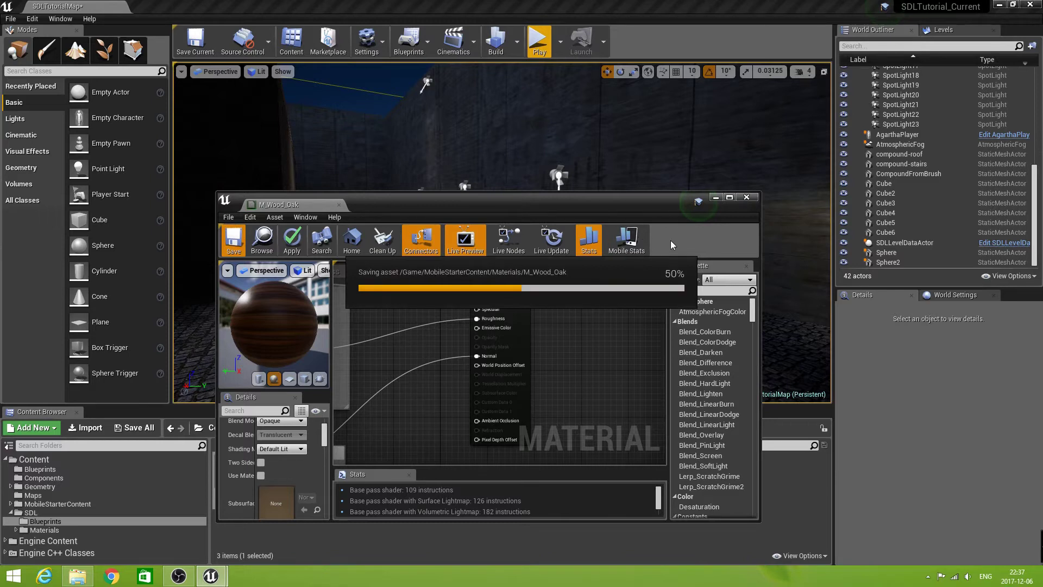
{"action": "left_click", "coordinate": [747, 199]}
{"action": "right_click_drag", "start_coordinate": [747, 200], "coordinate": [783, 222]}
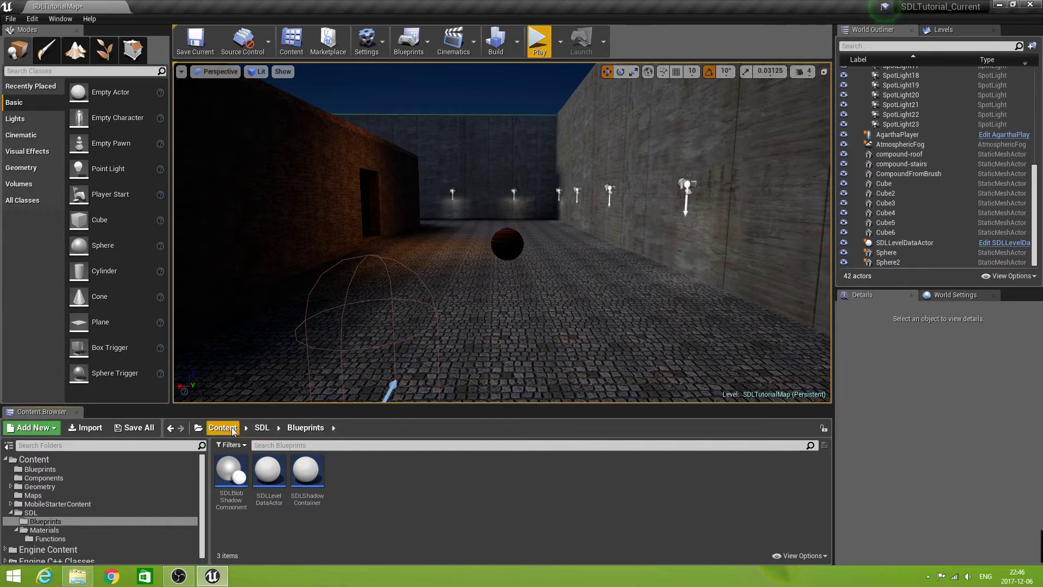
Step: Navigate the Content Browser to the SDL Materials Functions folder
{"action": "left_click", "coordinate": [261, 428]}
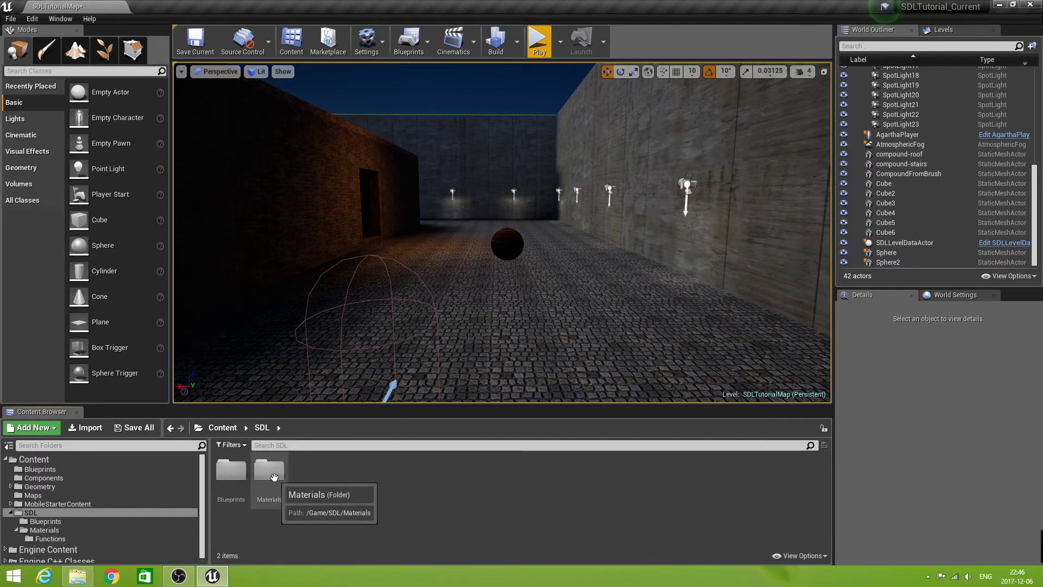
{"action": "double_click", "coordinate": [274, 473]}
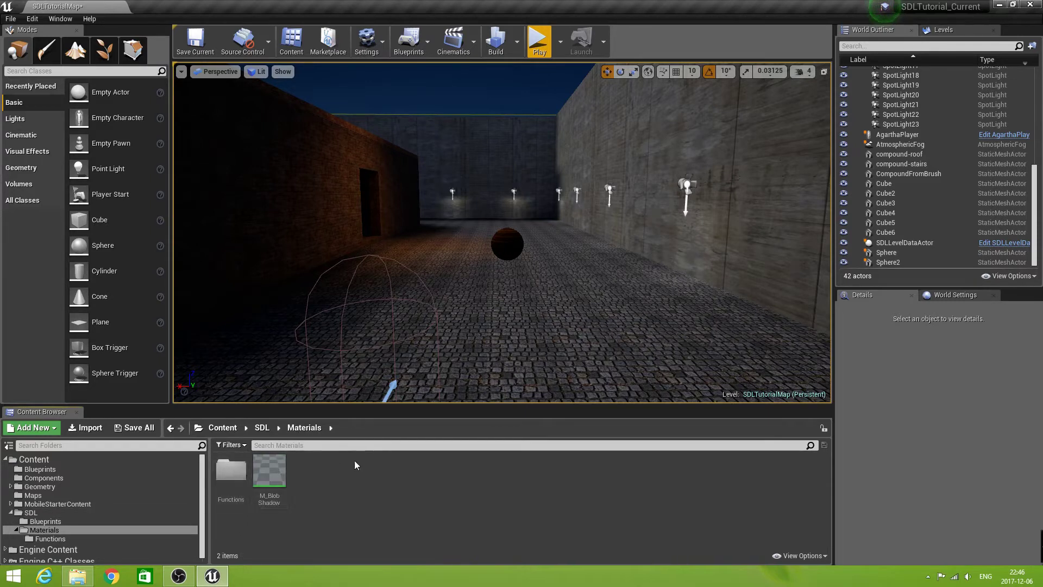
{"action": "double_click", "coordinate": [231, 468]}
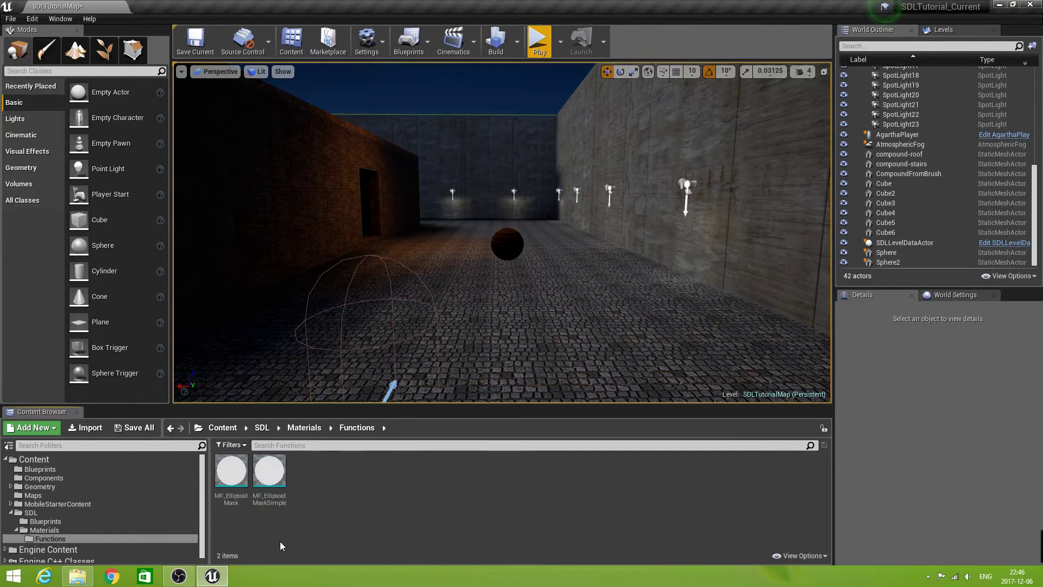
Step: Create a new material function there named MF_SetLight
{"action": "right_click", "coordinate": [432, 487]}
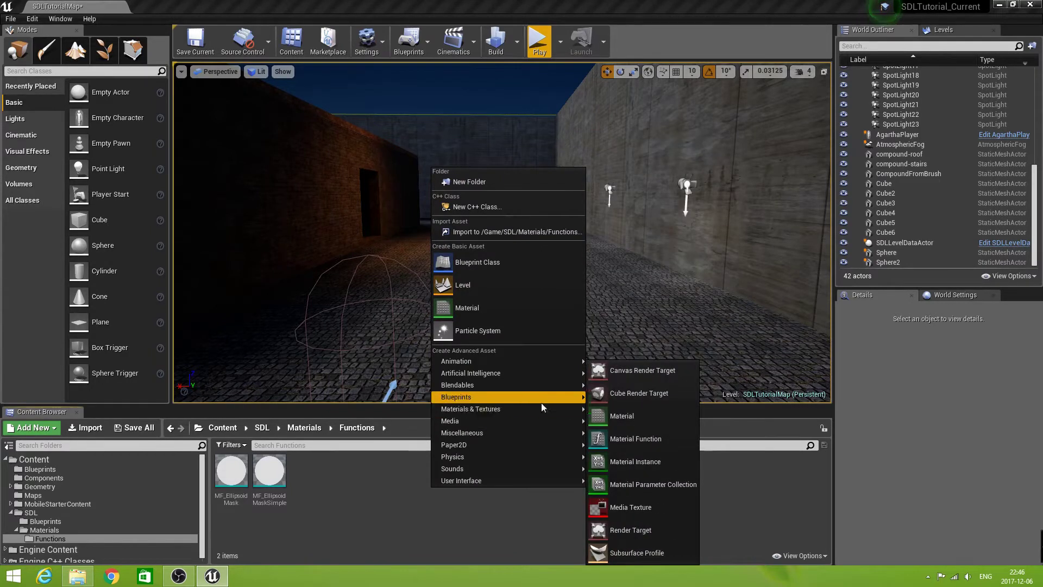
{"action": "left_click", "coordinate": [641, 439]}
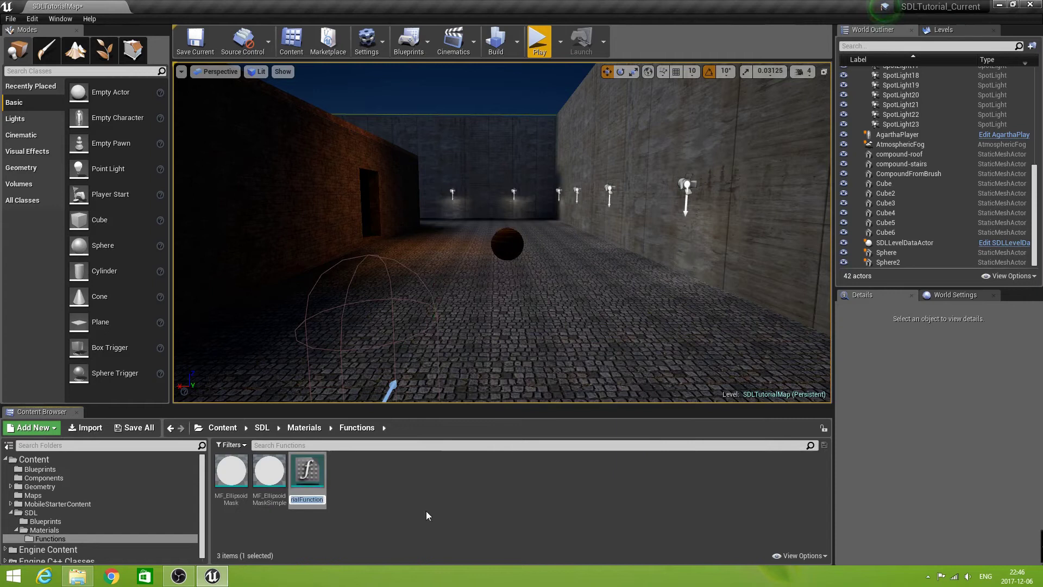
{"action": "type", "text": "MF_"}
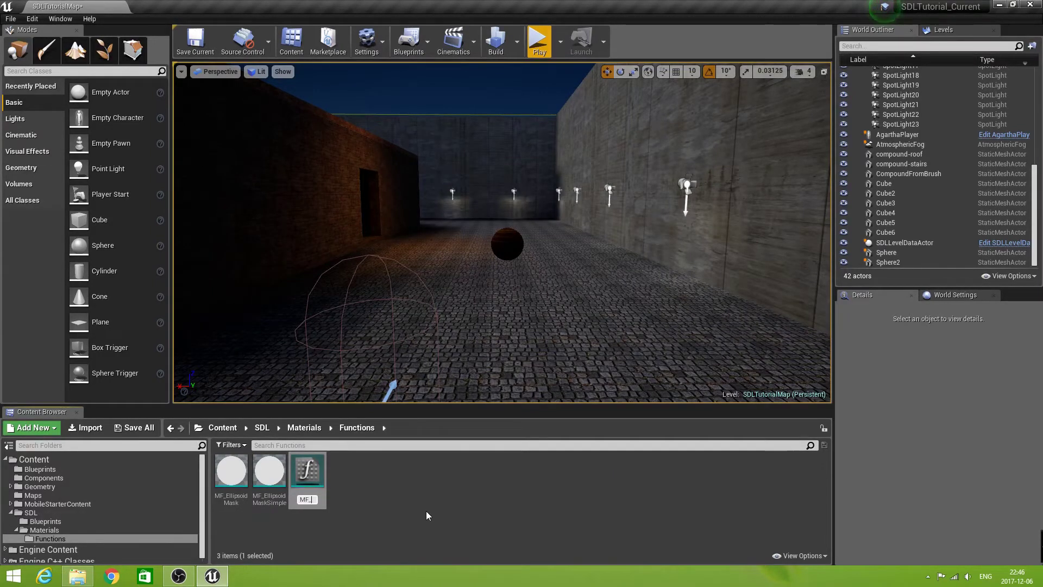
{"action": "type", "text": "SetLi"}
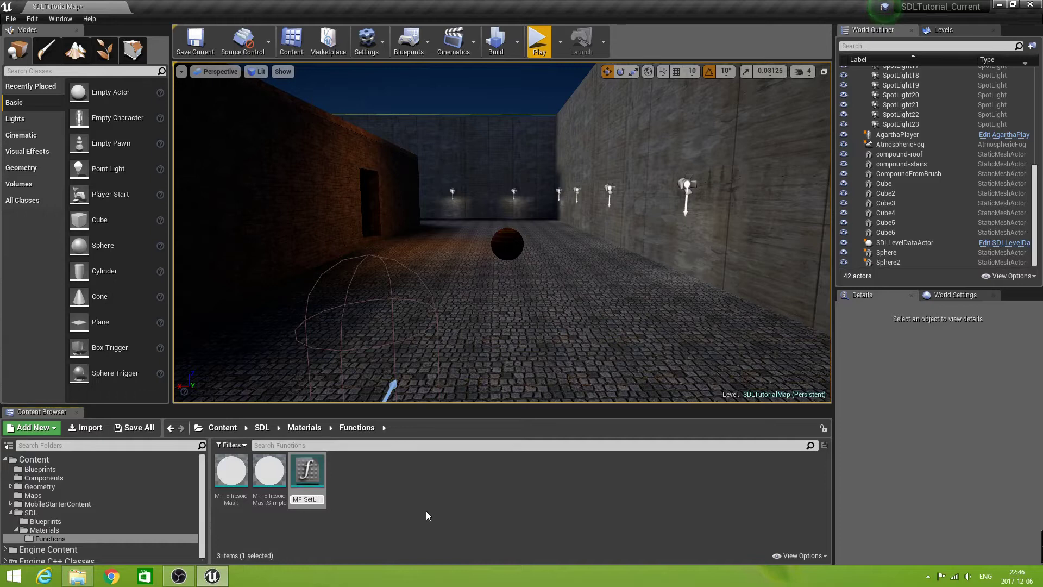
{"action": "type", "text": "ght"}
{"action": "key", "text": "Return"}
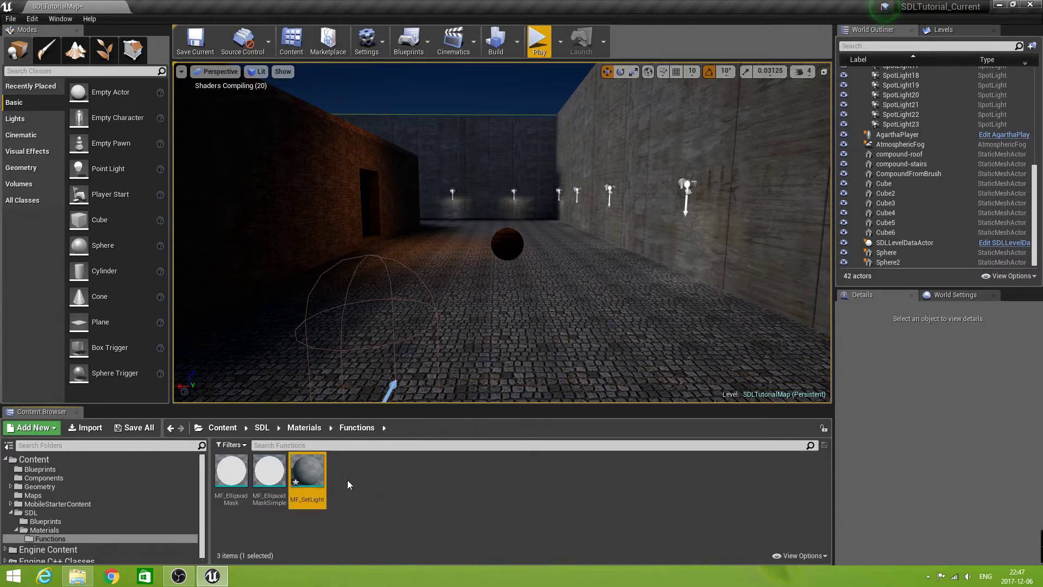
Step: Open MF_SetLight and pan the graph to make room for new nodes
{"action": "double_click", "coordinate": [307, 472]}
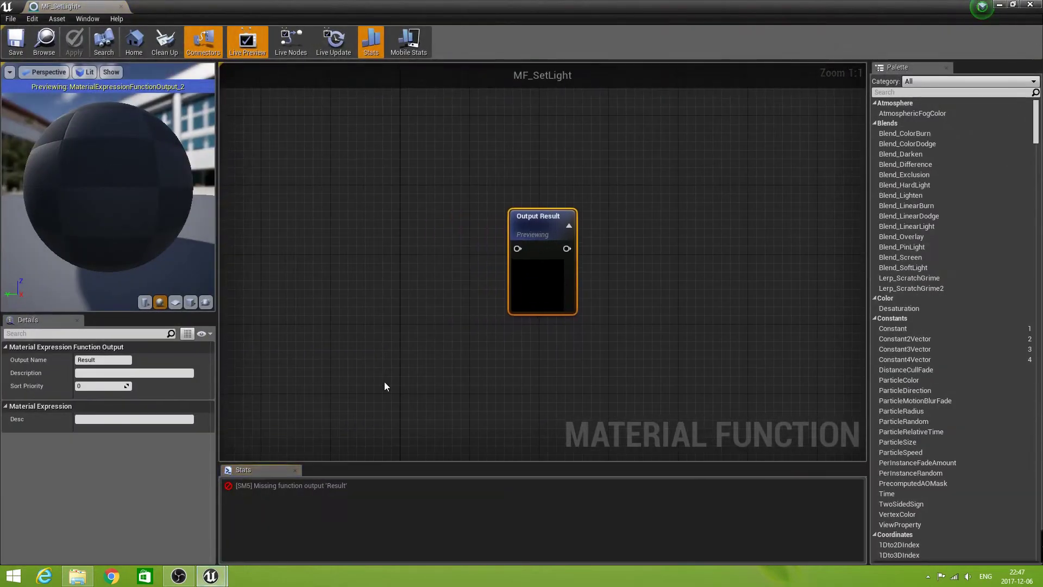
{"action": "right_click_drag", "start_coordinate": [333, 318], "coordinate": [523, 374]}
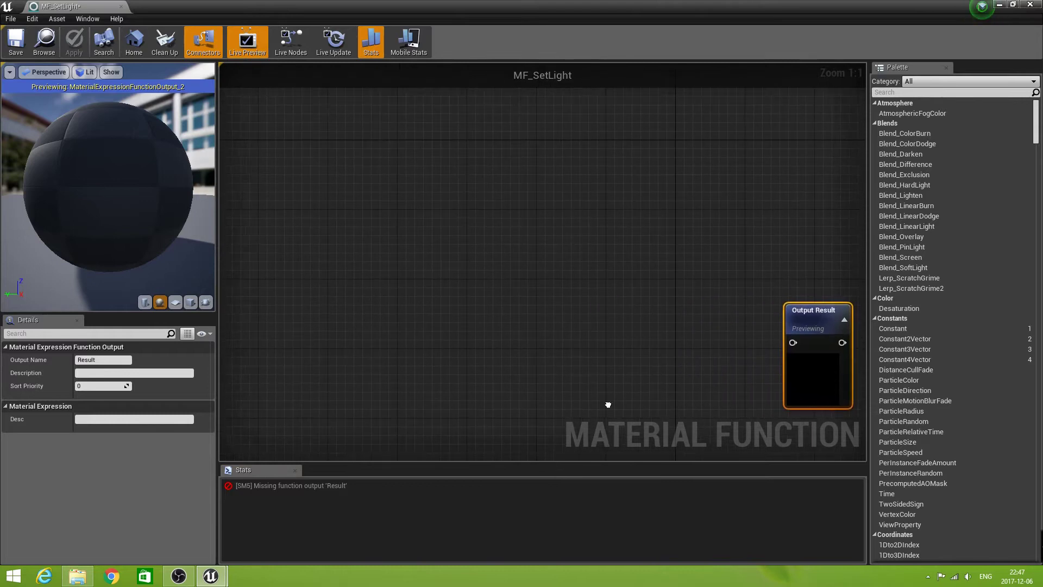
{"action": "right_click_drag", "start_coordinate": [608, 405], "coordinate": [489, 284]}
{"action": "scroll", "coordinate": [501, 375], "scroll_direction": "down", "scroll_amount": 2}
{"action": "right_click_drag", "start_coordinate": [437, 264], "coordinate": [464, 272]}
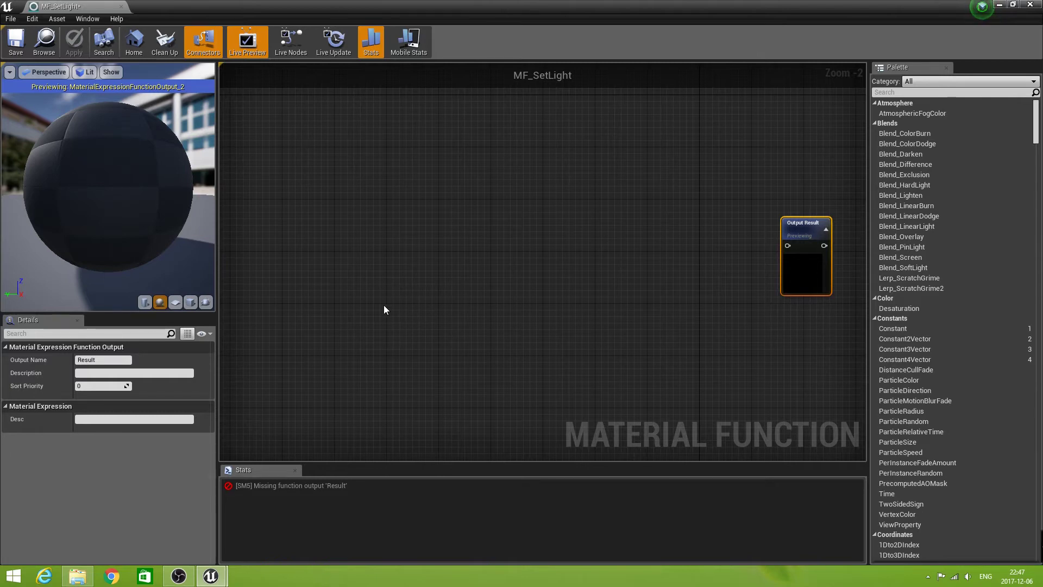
Step: Add a FunctionInput node and name its input LightNormal
{"action": "right_click", "coordinate": [316, 313]}
{"action": "type", "text": "input"}
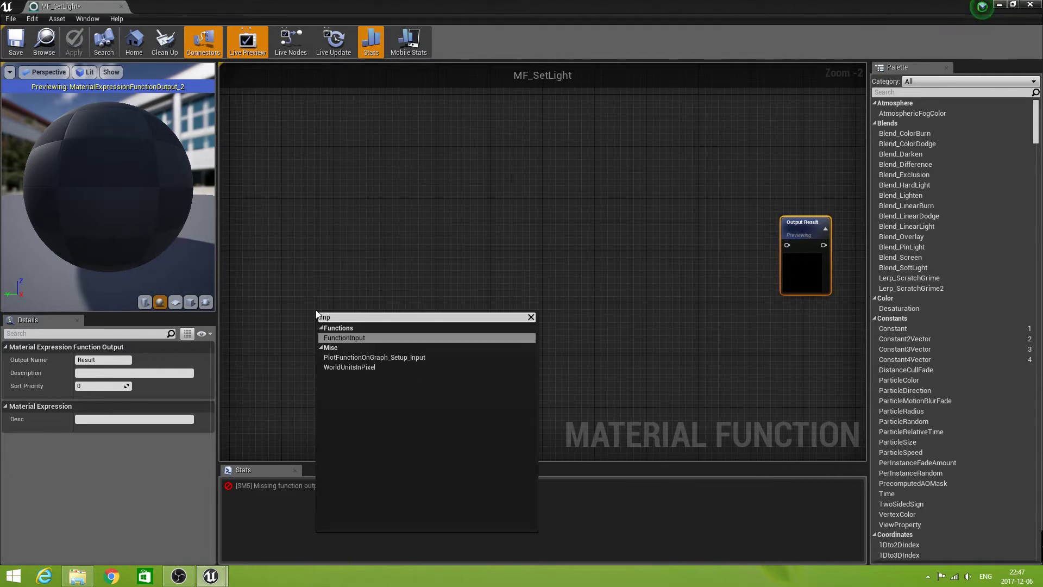
{"action": "left_click", "coordinate": [347, 339]}
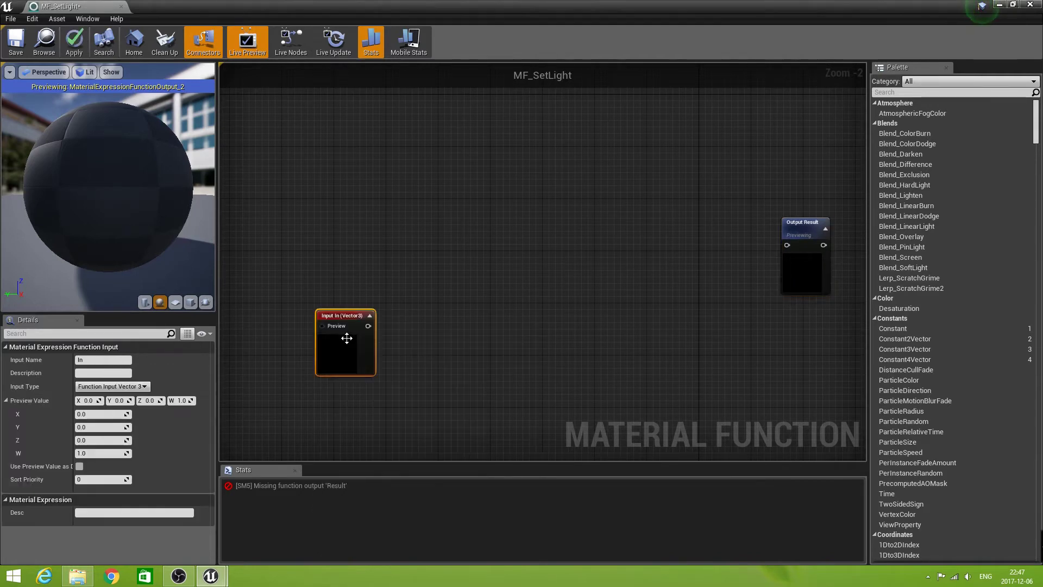
{"action": "left_click", "coordinate": [92, 360]}
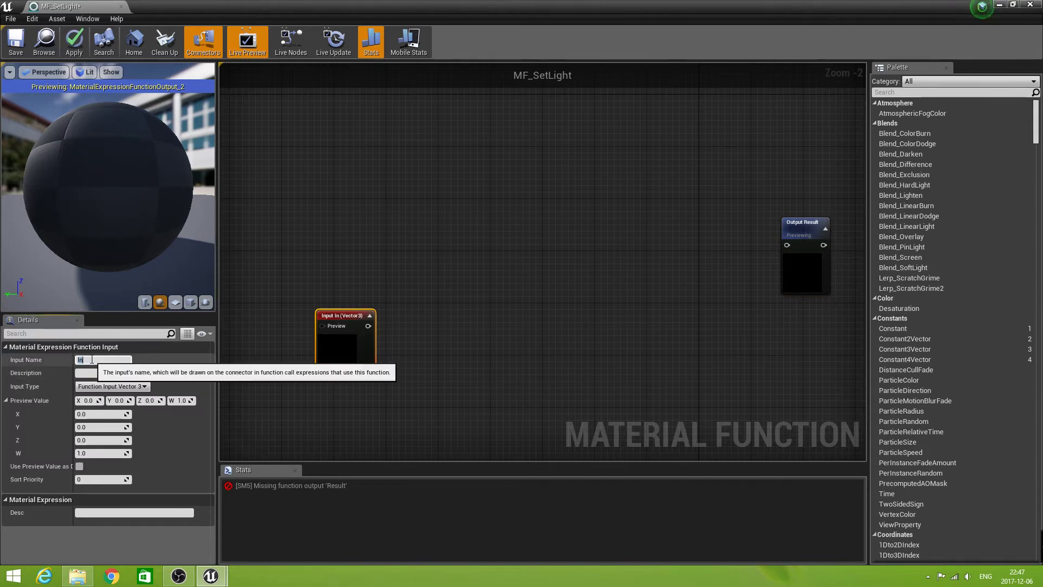
{"action": "type", "text": "LightNormal"}
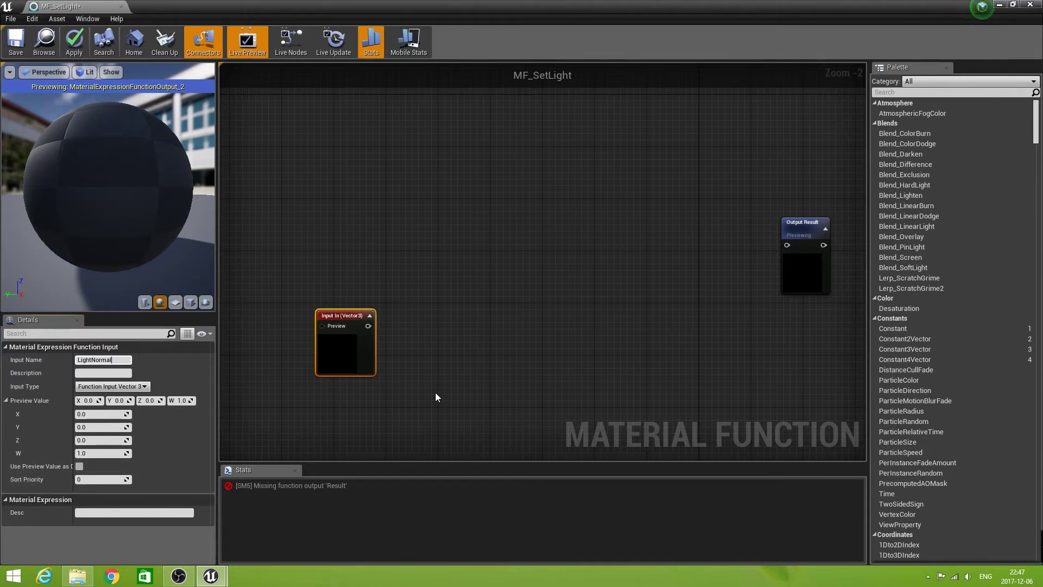
Step: Duplicate the LightNormal input node and rename the copy LightColor
{"action": "left_click", "coordinate": [426, 342]}
{"action": "left_click", "coordinate": [366, 325]}
{"action": "key", "text": "ctrl+w"}
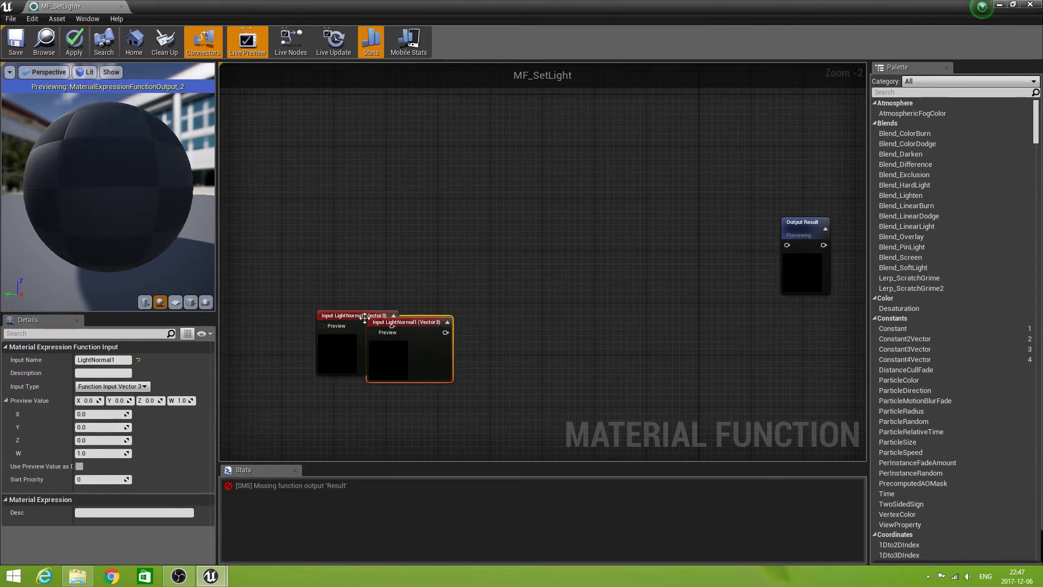
{"action": "left_click_drag", "start_coordinate": [420, 325], "coordinate": [575, 324]}
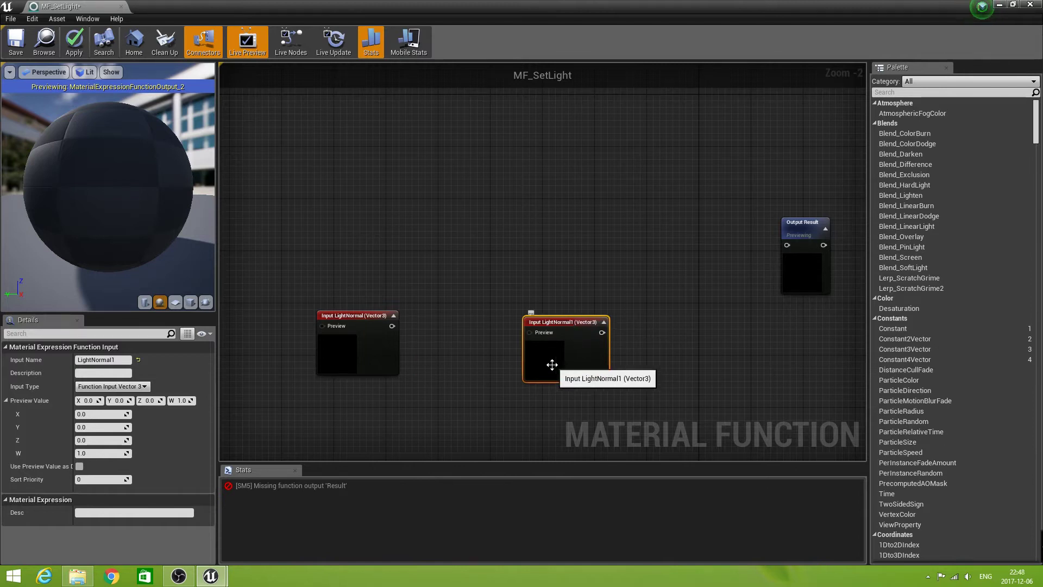
{"action": "left_click", "coordinate": [121, 360]}
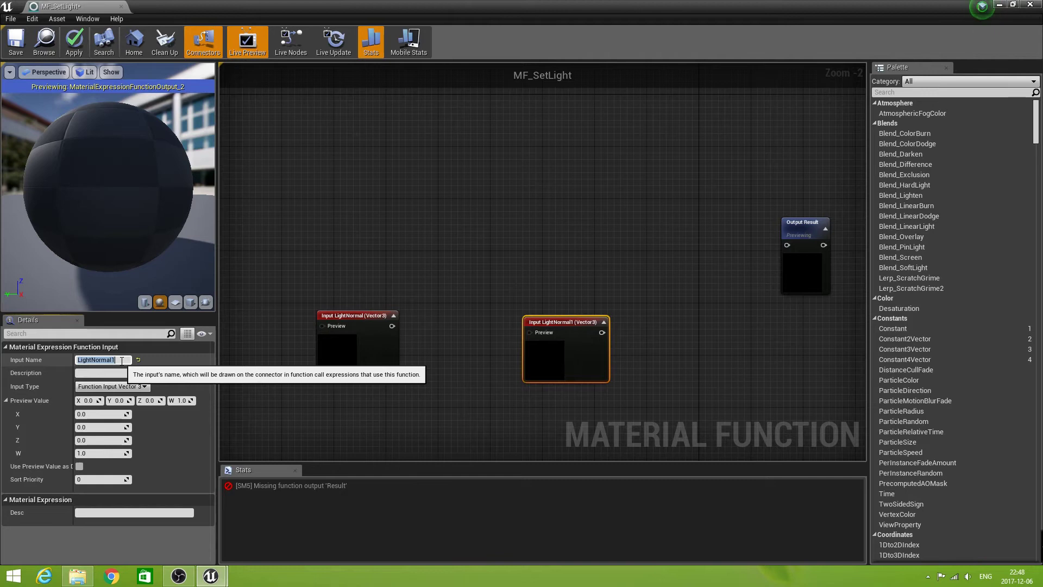
{"action": "type", "text": "L"}
{"action": "key", "text": "Return"}
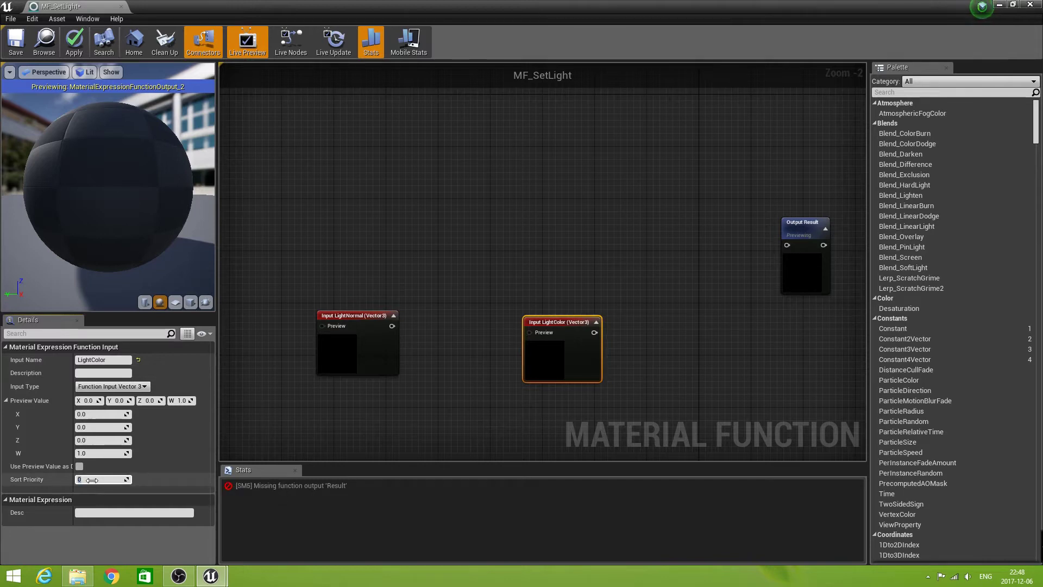
Step: Give LightColor sort priority 1 and a preview value of 1.0, 1.0, 1.0
{"action": "left_click", "coordinate": [91, 480]}
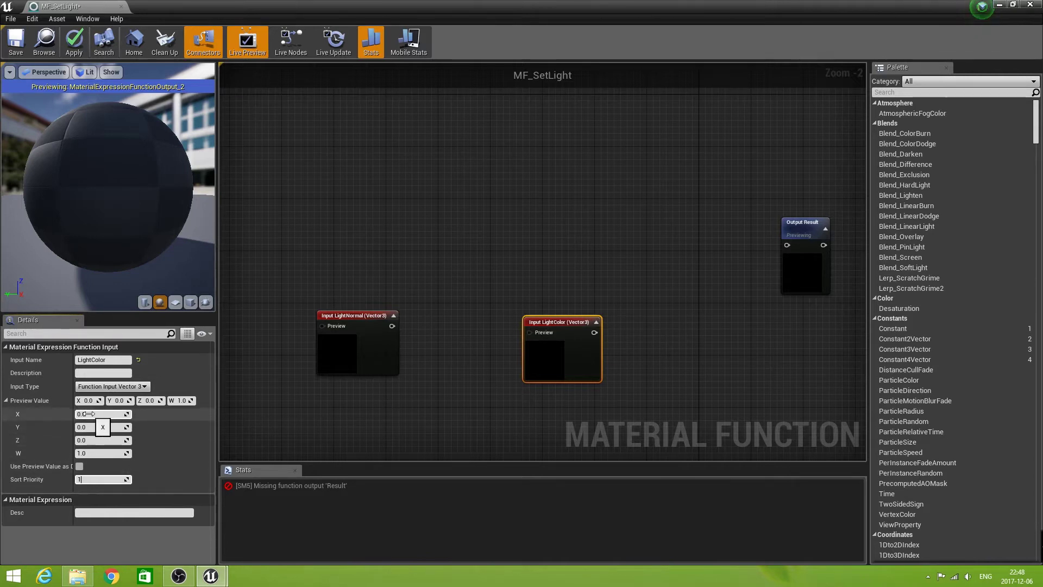
{"action": "key", "text": "Return"}
{"action": "type", "text": "1"}
{"action": "key", "text": "Tab"}
{"action": "type", "text": "1"}
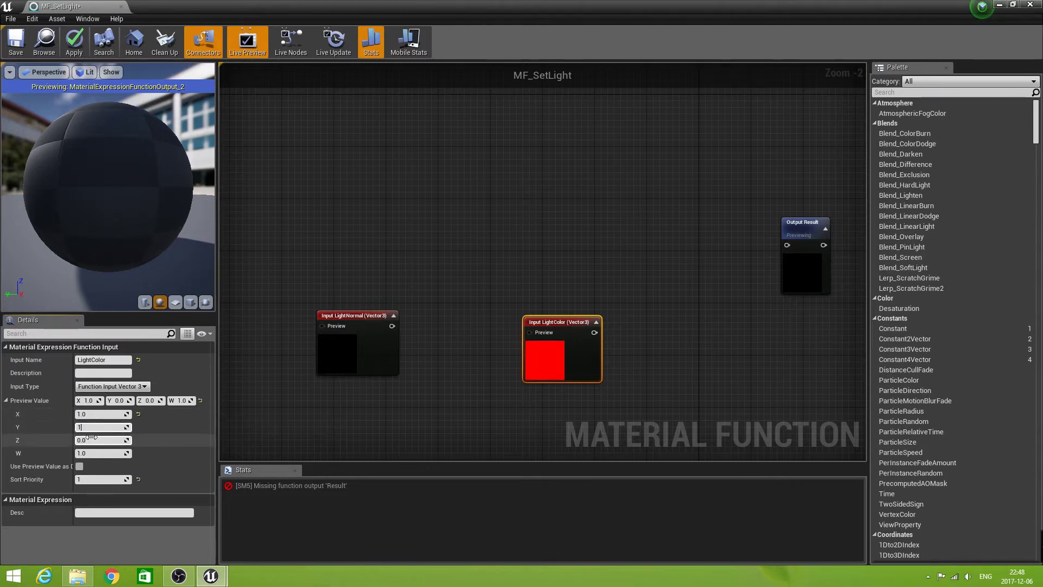
{"action": "key", "text": "Tab"}
{"action": "type", "text": "1"}
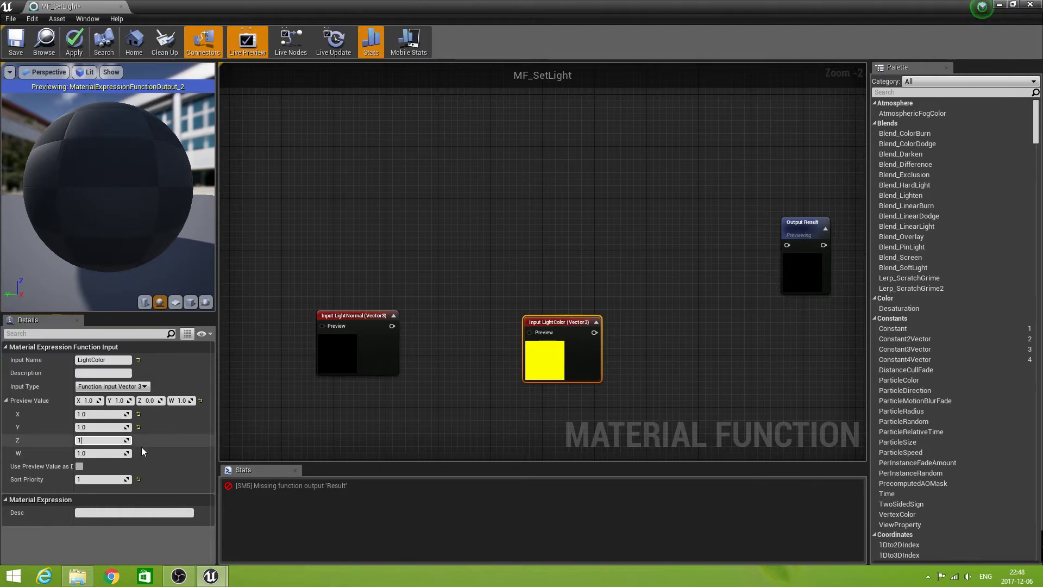
{"action": "key", "text": "Tab"}
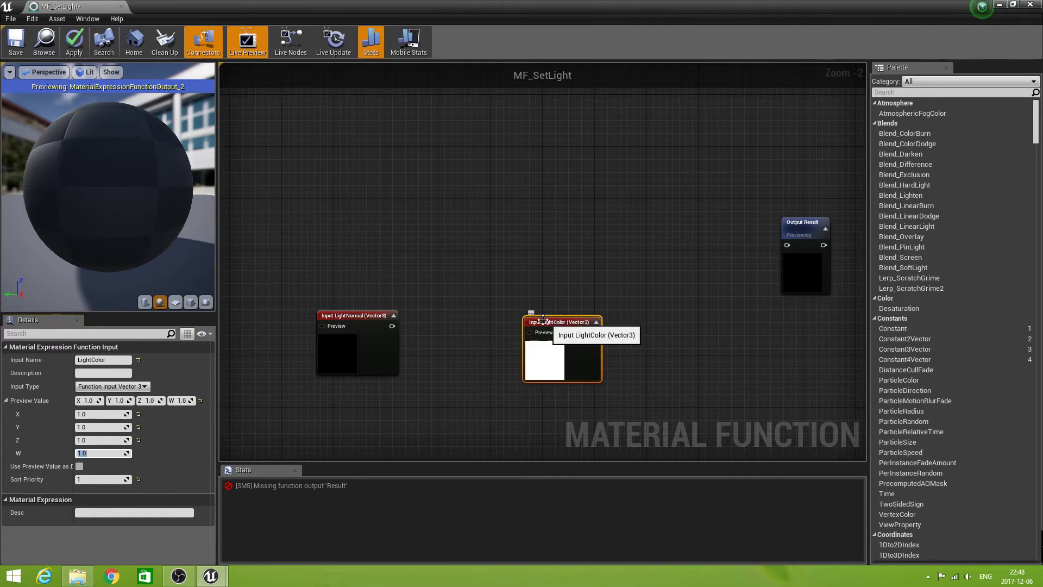
{"action": "left_click", "coordinate": [478, 350]}
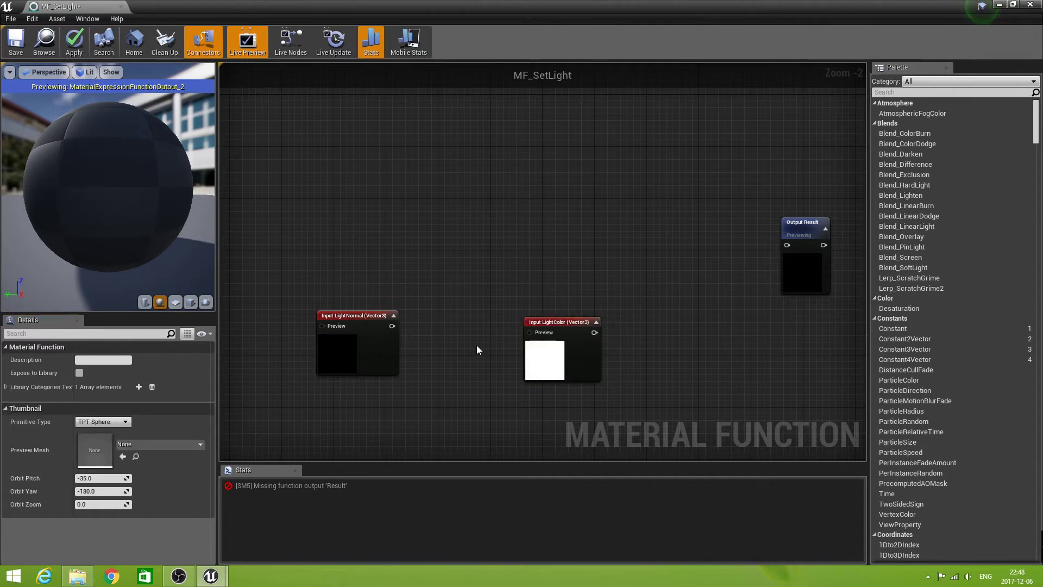
{"action": "left_click", "coordinate": [543, 323]}
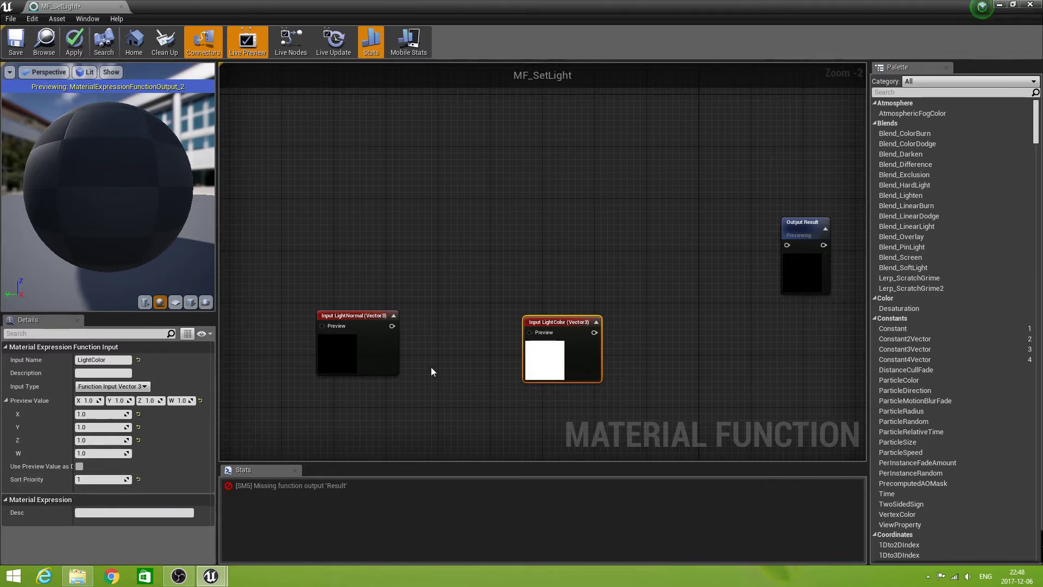
Step: Duplicate LightColor into a new input named DiffuseTexture with sort priority 2
{"action": "key", "text": "ctrl+w"}
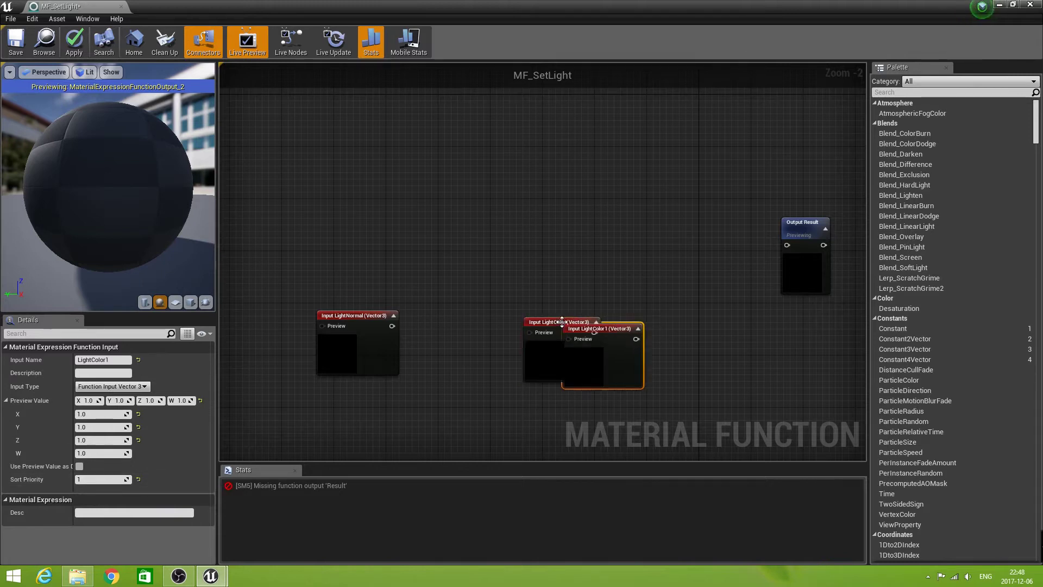
{"action": "left_click_drag", "start_coordinate": [618, 323], "coordinate": [573, 159]}
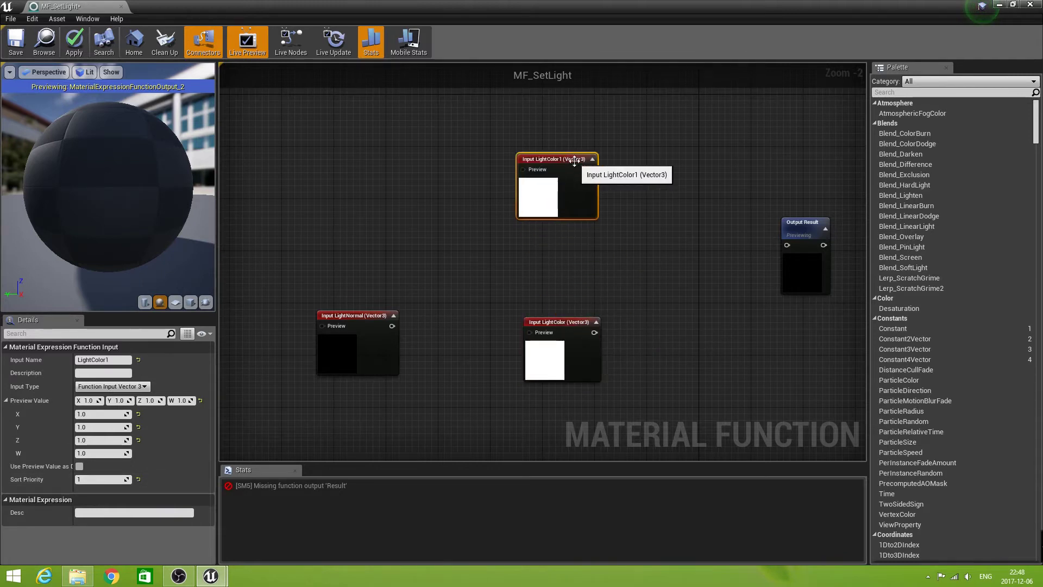
{"action": "left_click", "coordinate": [116, 360]}
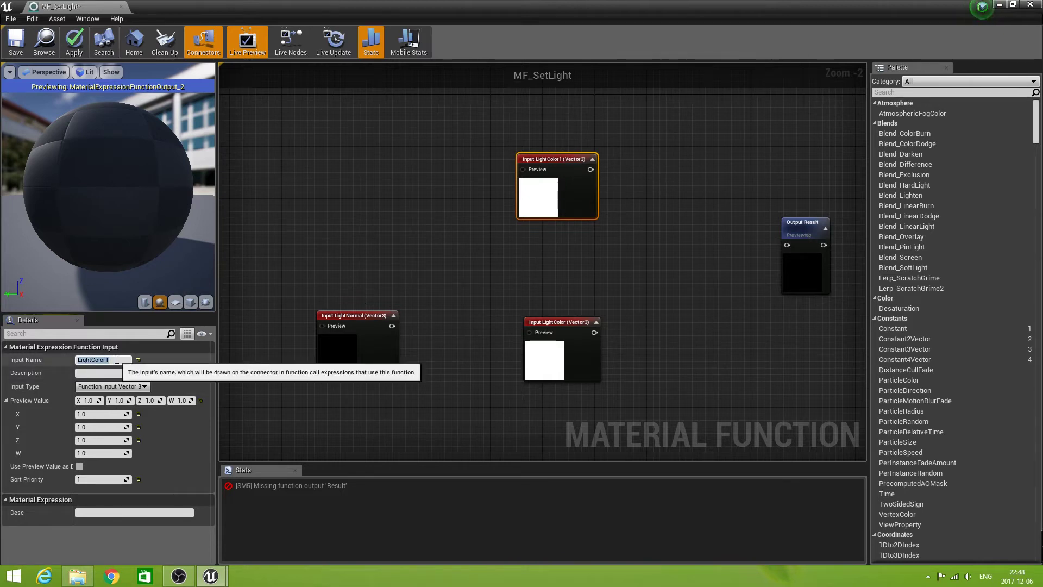
{"action": "type", "text": "DiffuseTexture"}
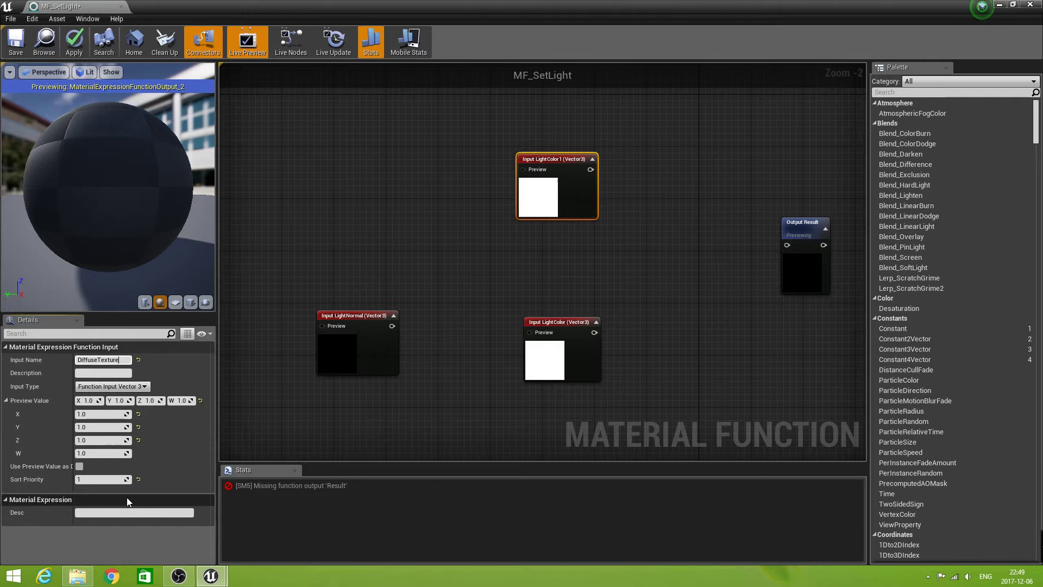
{"action": "left_click", "coordinate": [94, 480]}
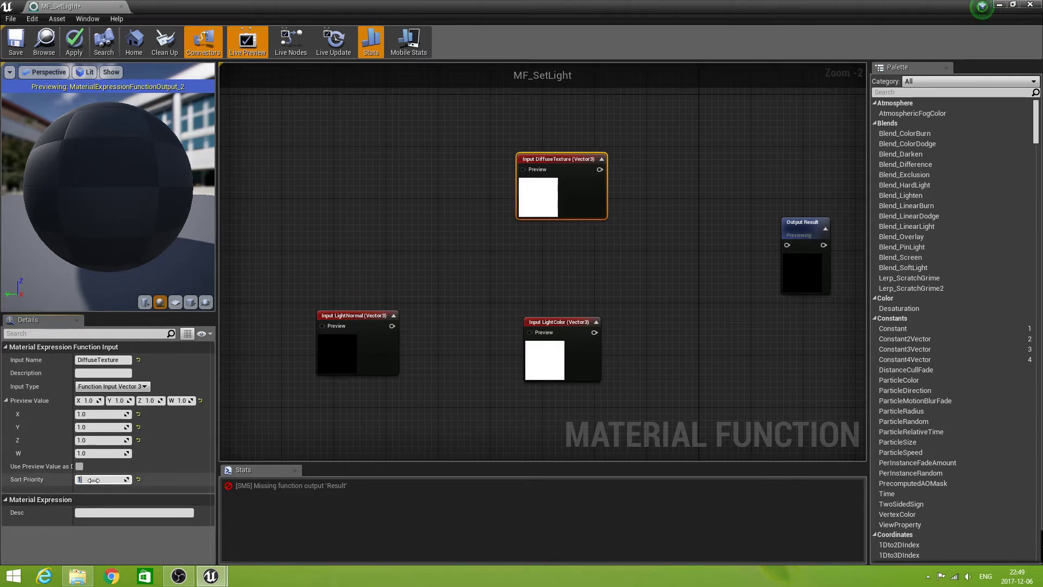
{"action": "type", "text": "2"}
{"action": "key", "text": "Return"}
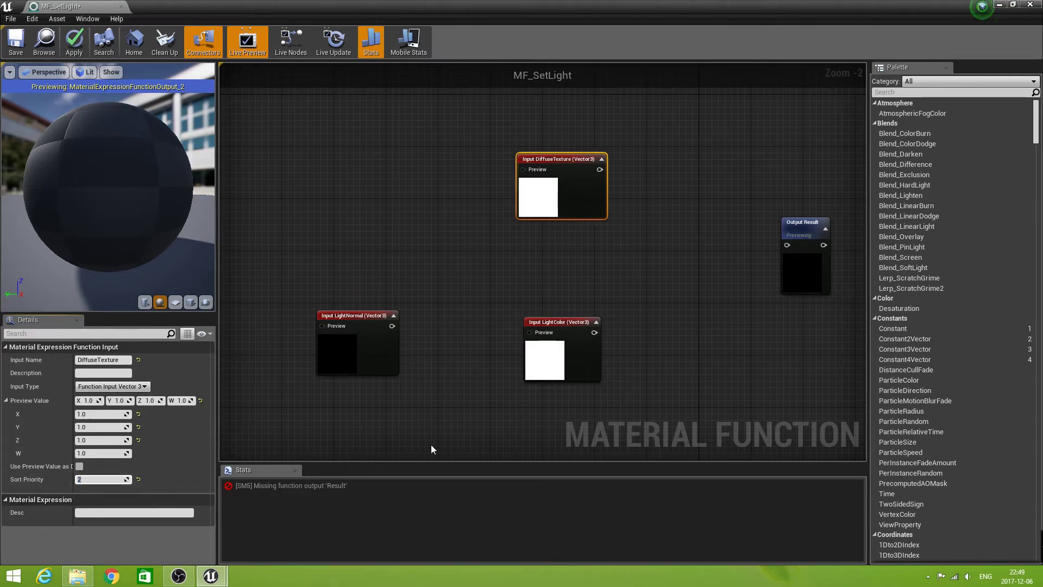
Step: Arrange the LightColor and LightNormal input nodes neatly in the graph
{"action": "left_click", "coordinate": [465, 343]}
{"action": "left_click_drag", "start_coordinate": [566, 325], "coordinate": [558, 325]}
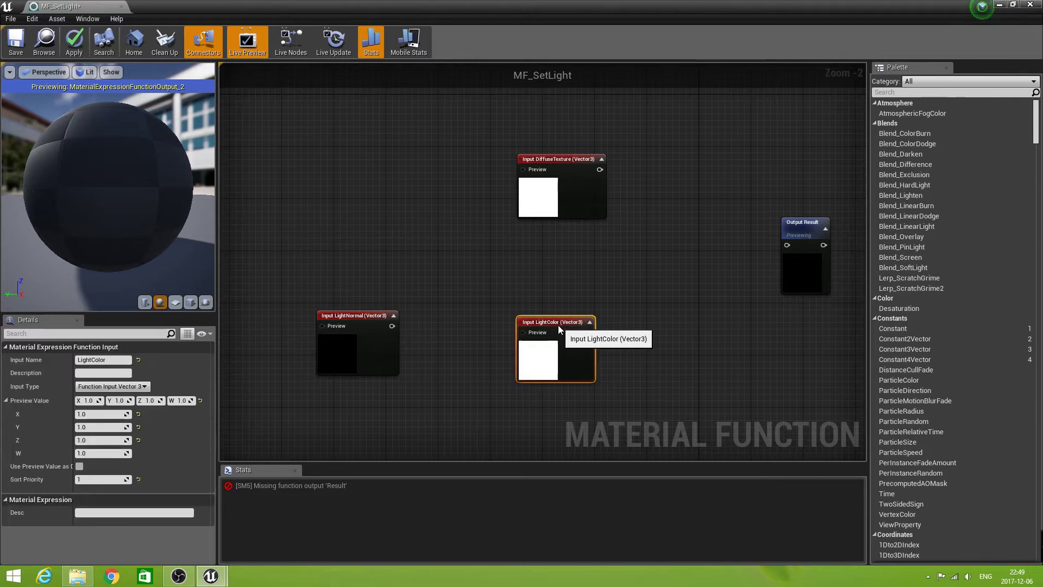
{"action": "right_click_drag", "start_coordinate": [424, 396], "coordinate": [459, 412]}
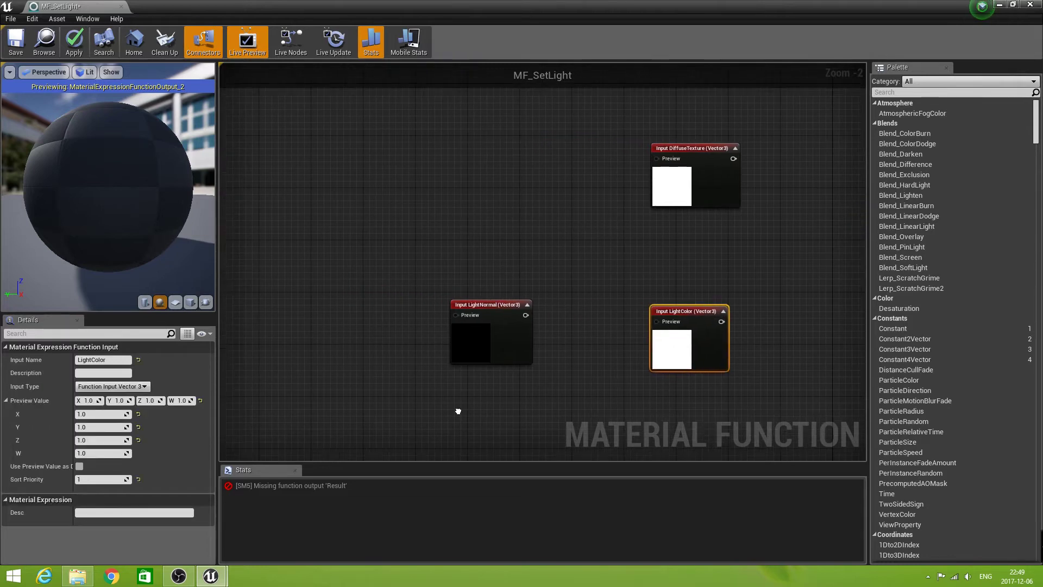
{"action": "left_click_drag", "start_coordinate": [508, 298], "coordinate": [464, 301]}
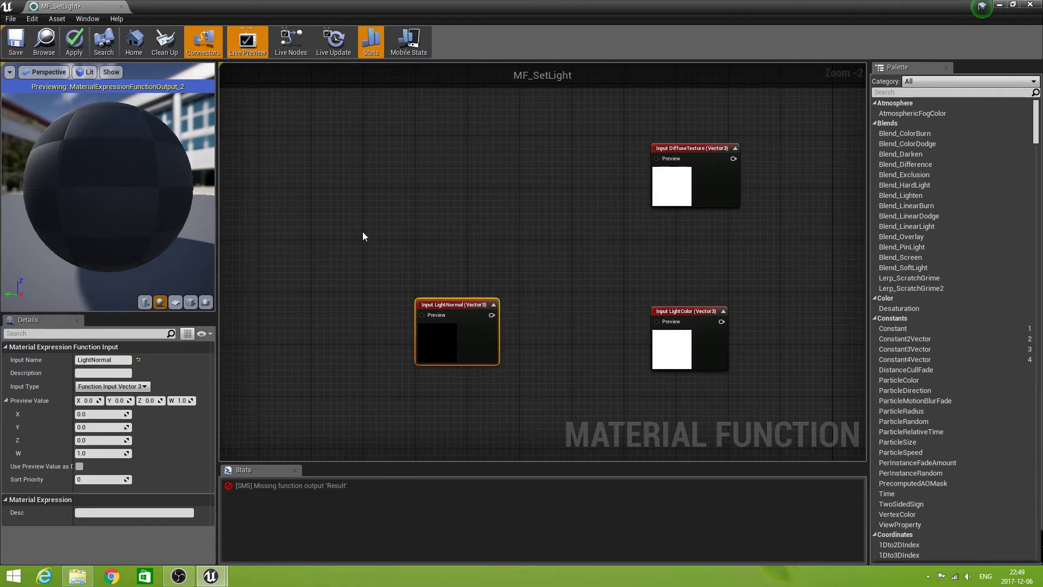
Step: Add a VertexNormalWS node and feed it into a new Dot node
{"action": "right_click", "coordinate": [410, 164]}
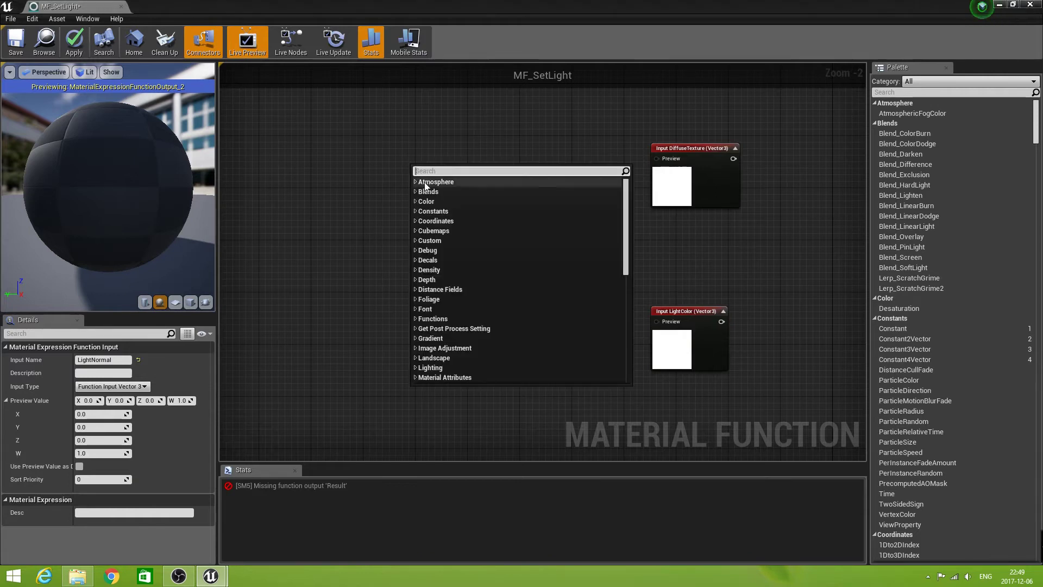
{"action": "type", "text": "Ver"}
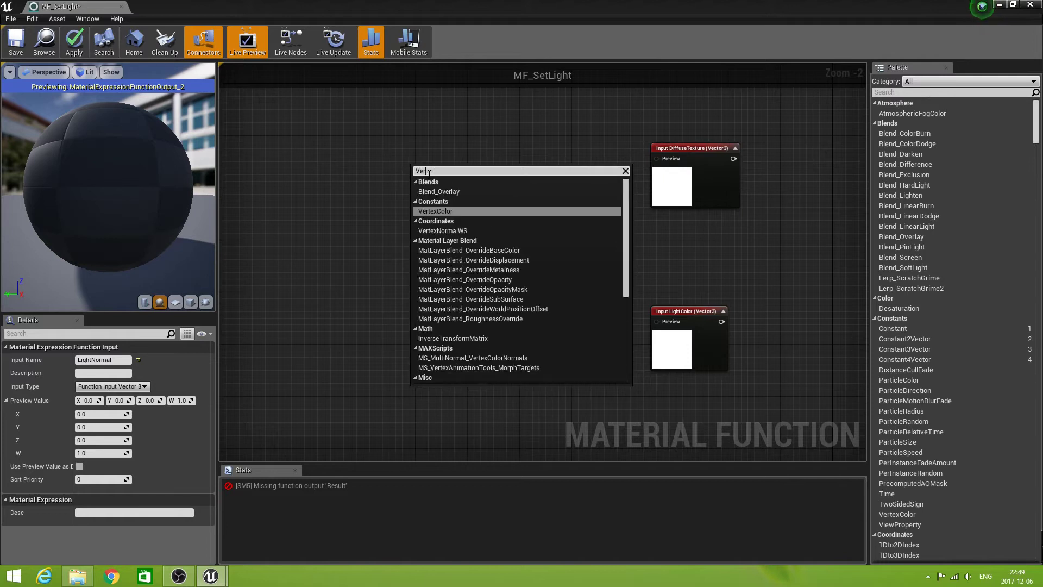
{"action": "type", "text": "texNorm"}
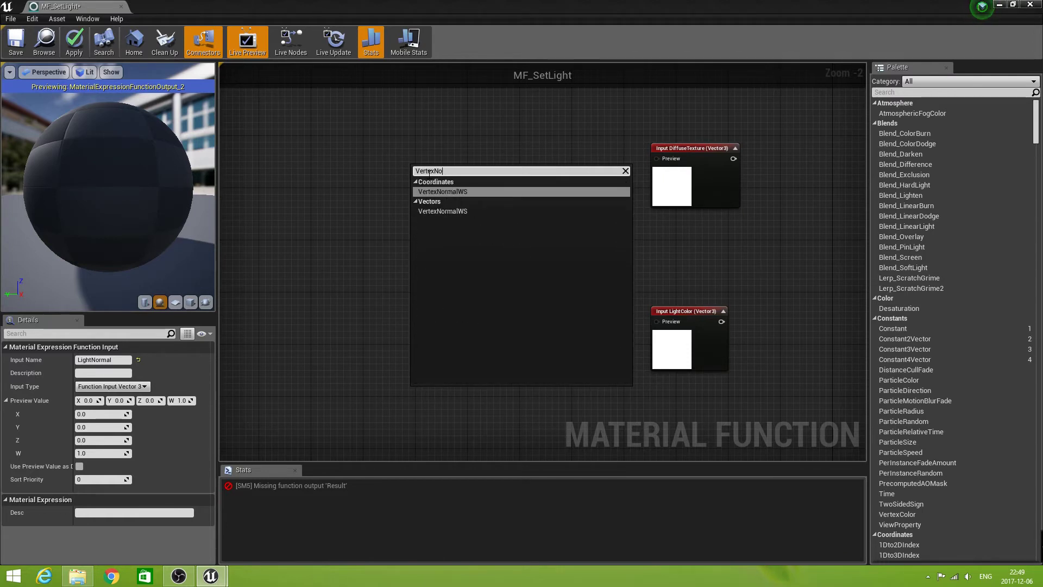
{"action": "left_click", "coordinate": [458, 193]}
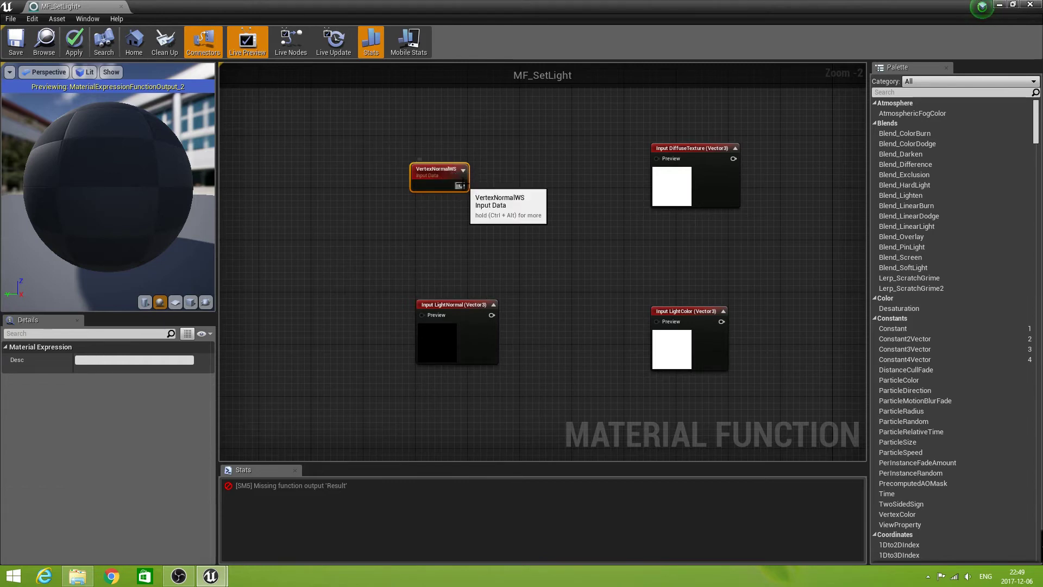
{"action": "left_click_drag", "start_coordinate": [461, 186], "coordinate": [529, 234]}
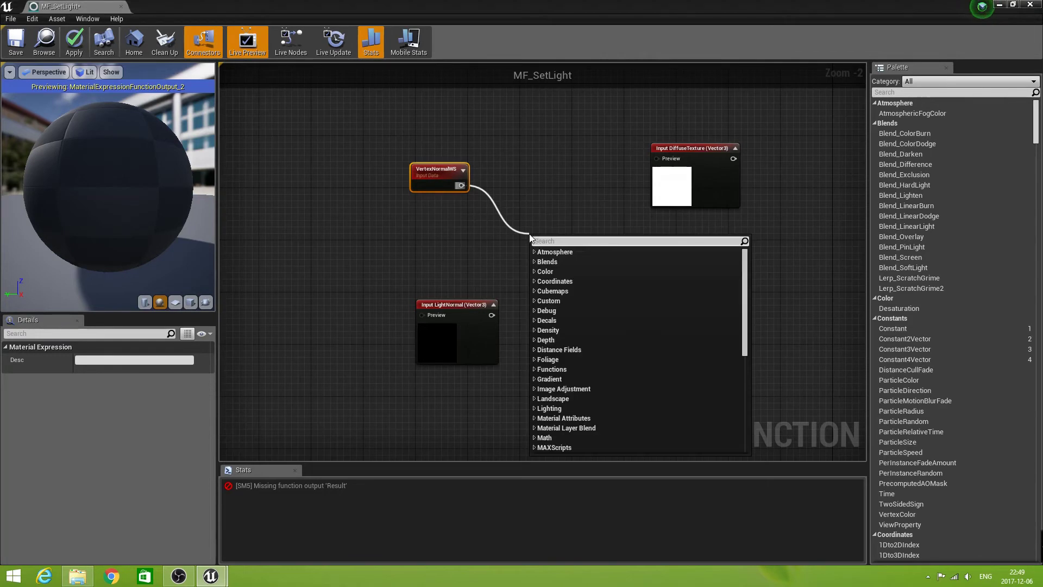
{"action": "type", "text": "dot"}
{"action": "left_click", "coordinate": [572, 262]}
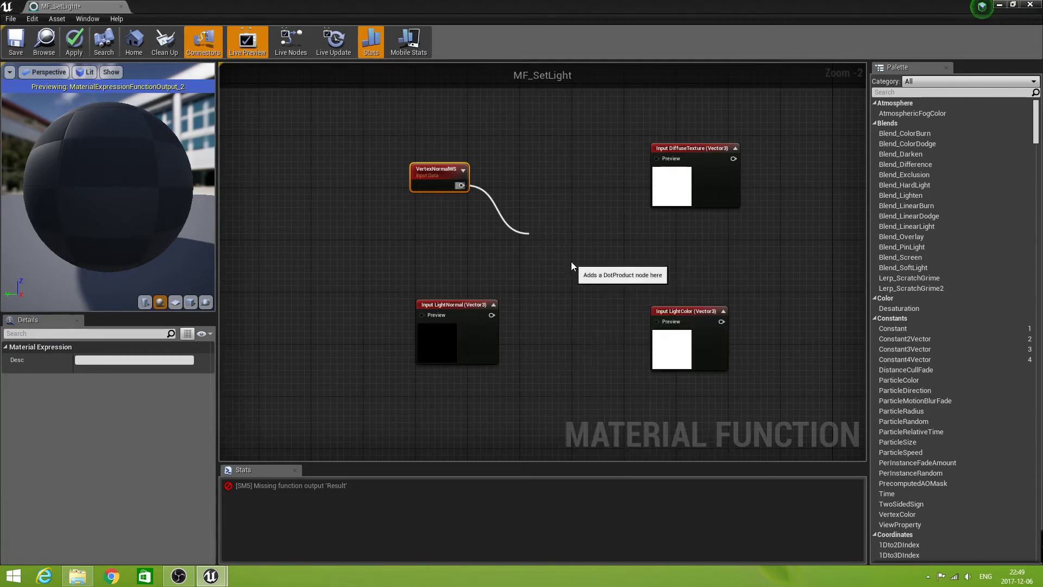
{"action": "left_click_drag", "start_coordinate": [538, 239], "coordinate": [575, 240]}
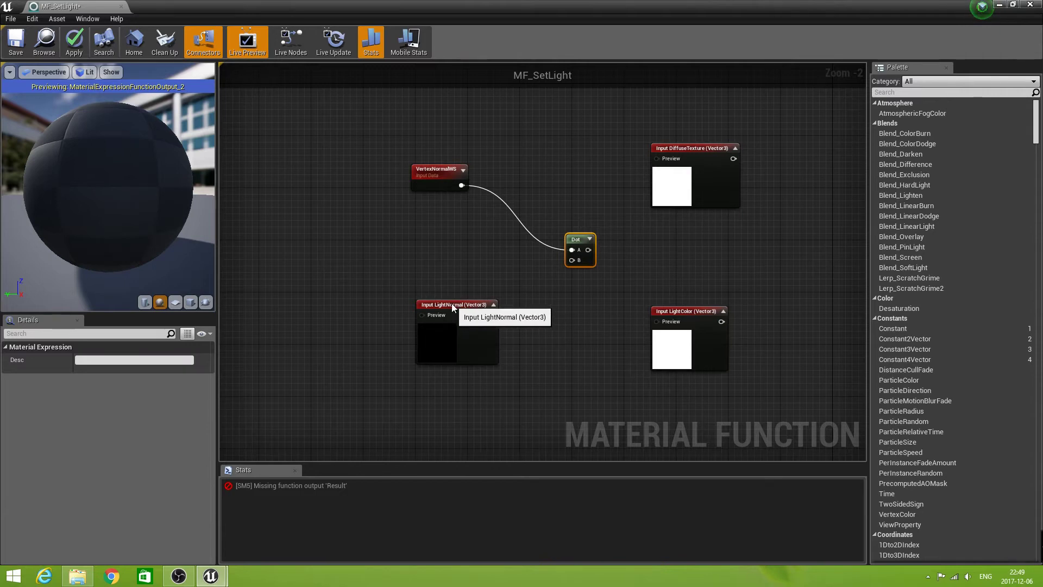
Step: Multiply LightNormal by Const B -1 and wire the result into the Dot's B input
{"action": "left_click_drag", "start_coordinate": [452, 303], "coordinate": [445, 302]}
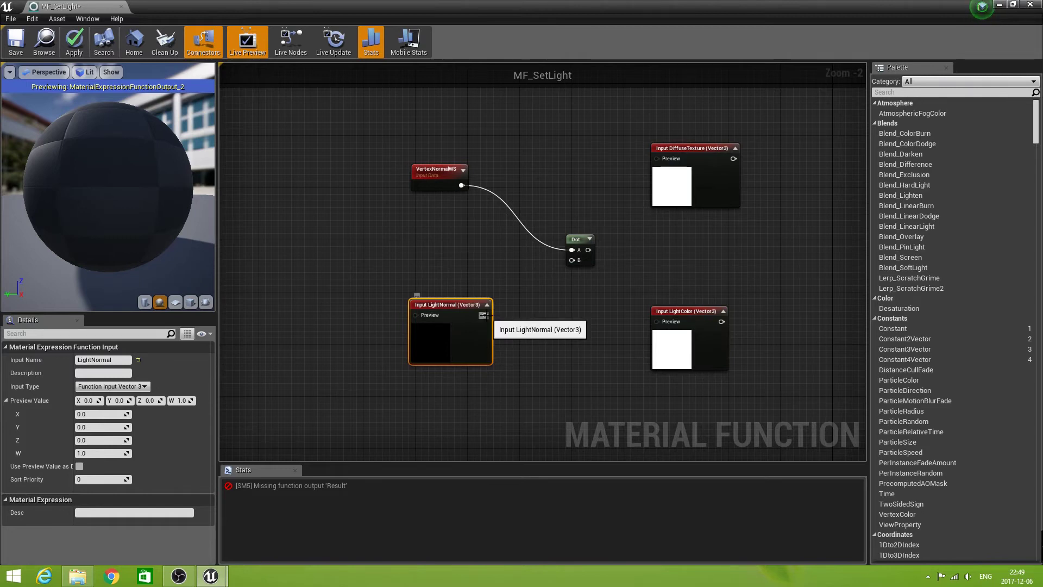
{"action": "left_click_drag", "start_coordinate": [486, 315], "coordinate": [506, 317]}
{"action": "type", "text": "mult"}
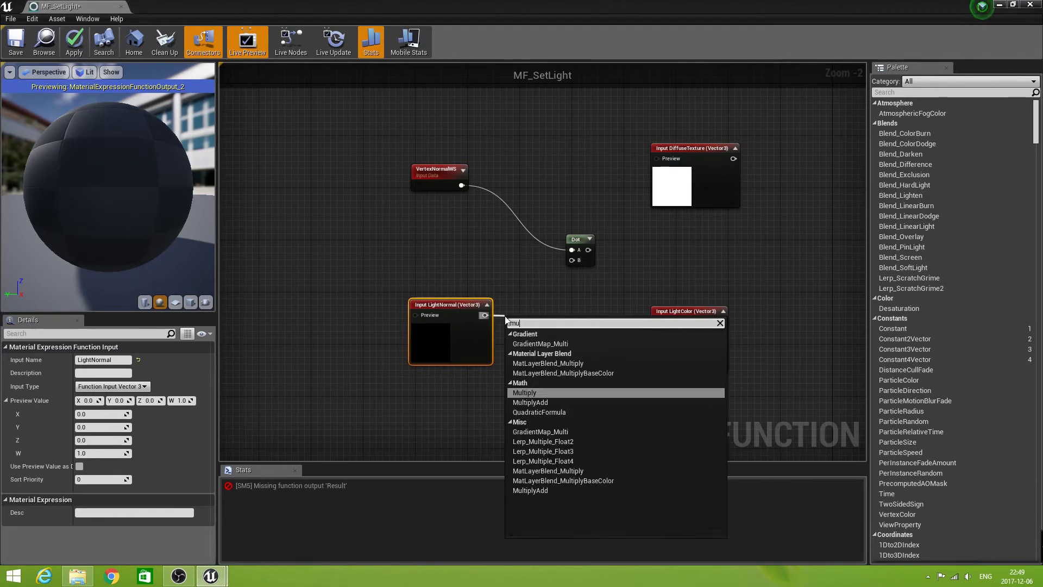
{"action": "left_click", "coordinate": [543, 393]}
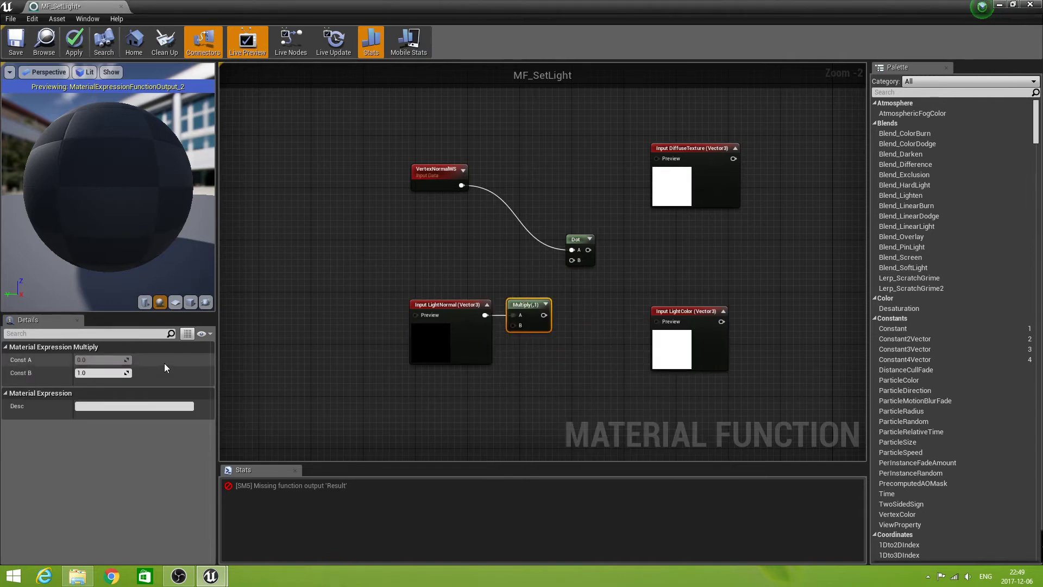
{"action": "left_click", "coordinate": [99, 373]}
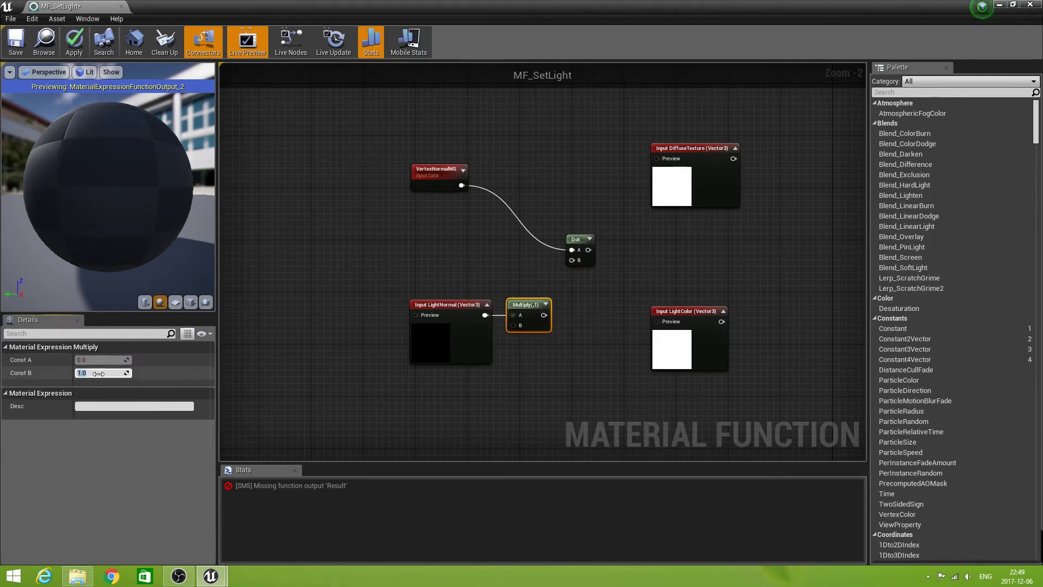
{"action": "type", "text": "-1"}
{"action": "key", "text": "Return"}
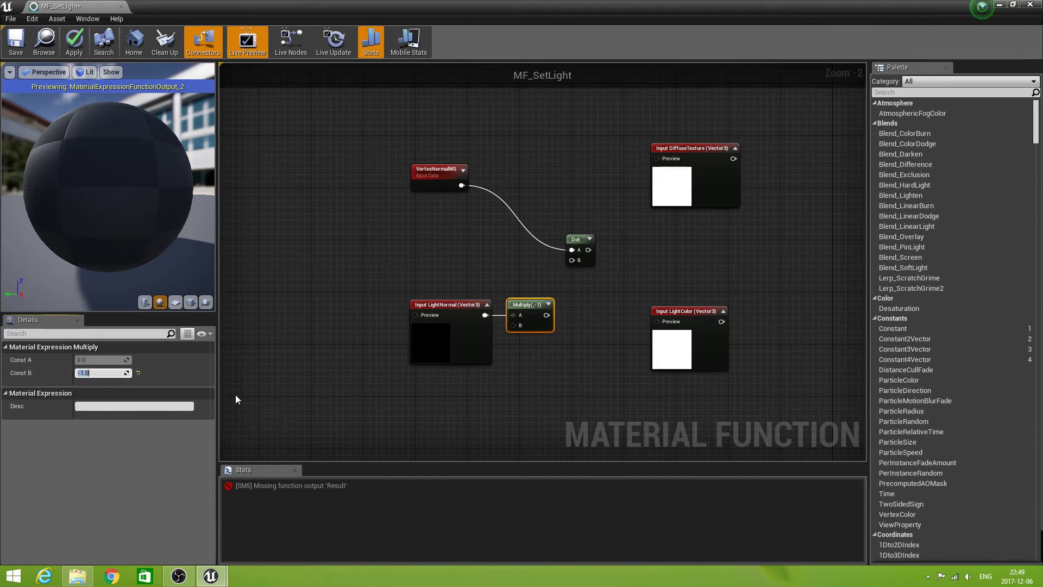
{"action": "left_click_drag", "start_coordinate": [547, 315], "coordinate": [572, 260]}
Step: Shift the four normal-calculation nodes to the left
{"action": "right_click_drag", "start_coordinate": [588, 389], "coordinate": [526, 371]}
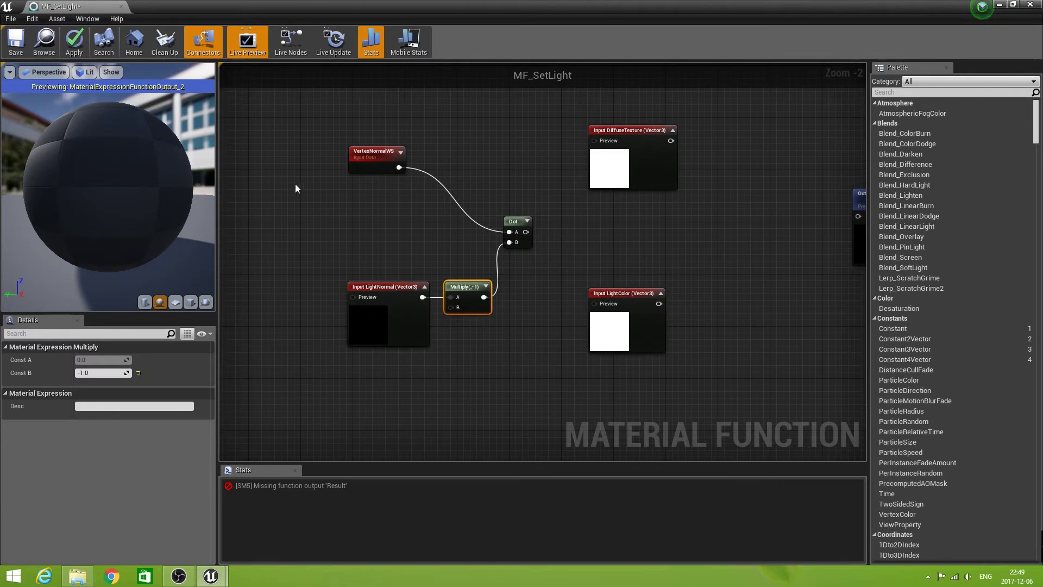
{"action": "left_click_drag", "start_coordinate": [295, 109], "coordinate": [530, 354]}
{"action": "key", "text": "Left"}
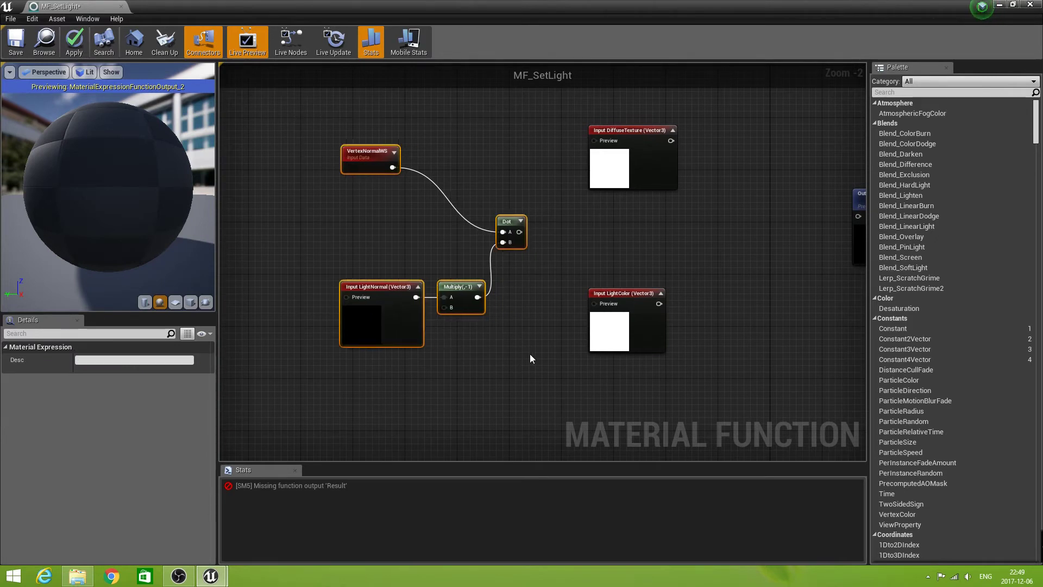
{"action": "key", "text": "Left"}
{"action": "key", "text": "Left"}
{"action": "key", "text": "Left"}
{"action": "key", "text": "Left"}
{"action": "key", "text": "Left"}
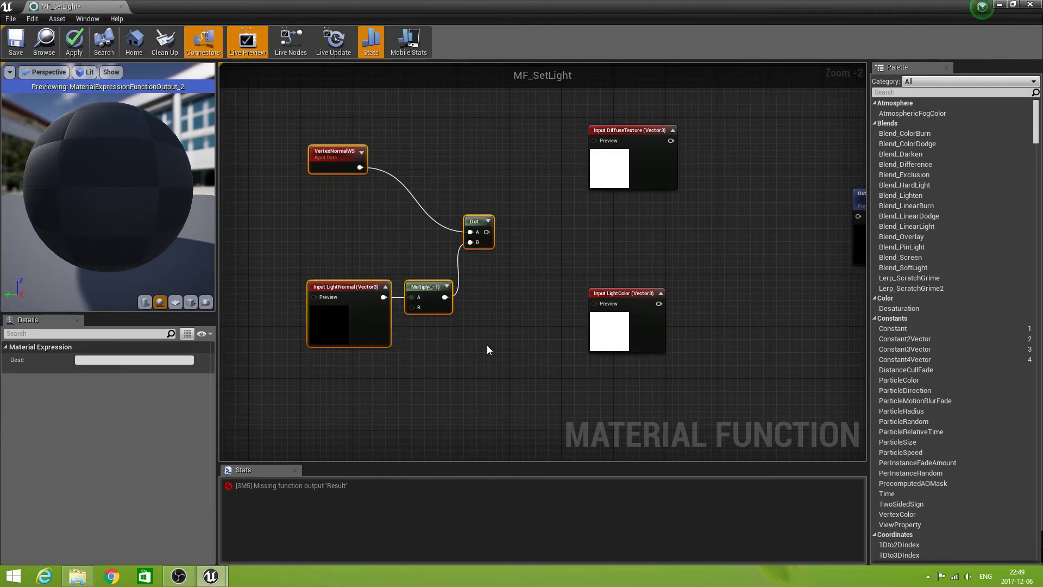
Step: Add a Clamp node after the Dot node
{"action": "left_click", "coordinate": [487, 344]}
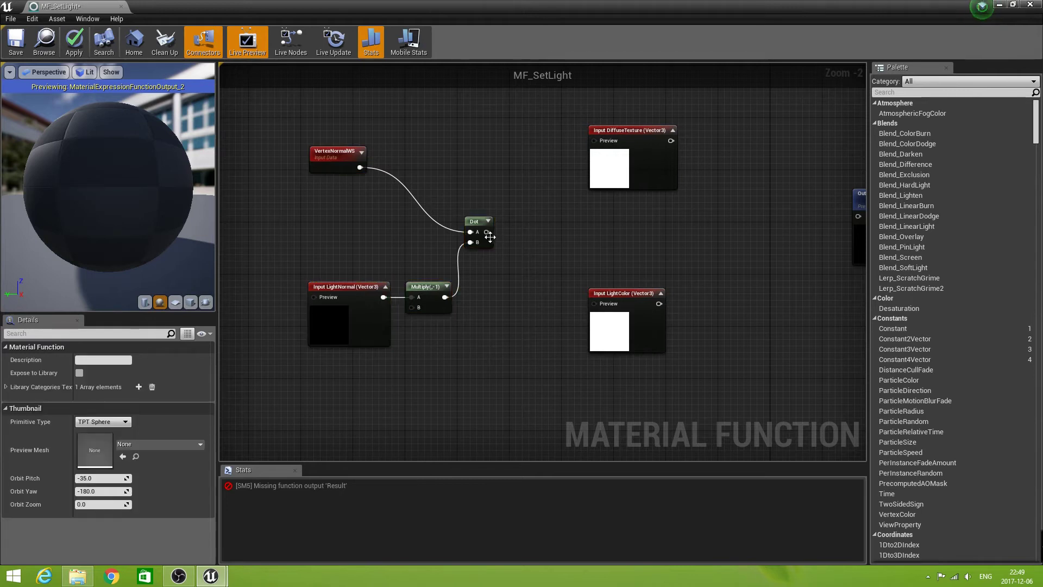
{"action": "left_click_drag", "start_coordinate": [487, 232], "coordinate": [521, 235]}
{"action": "type", "text": "clamp"}
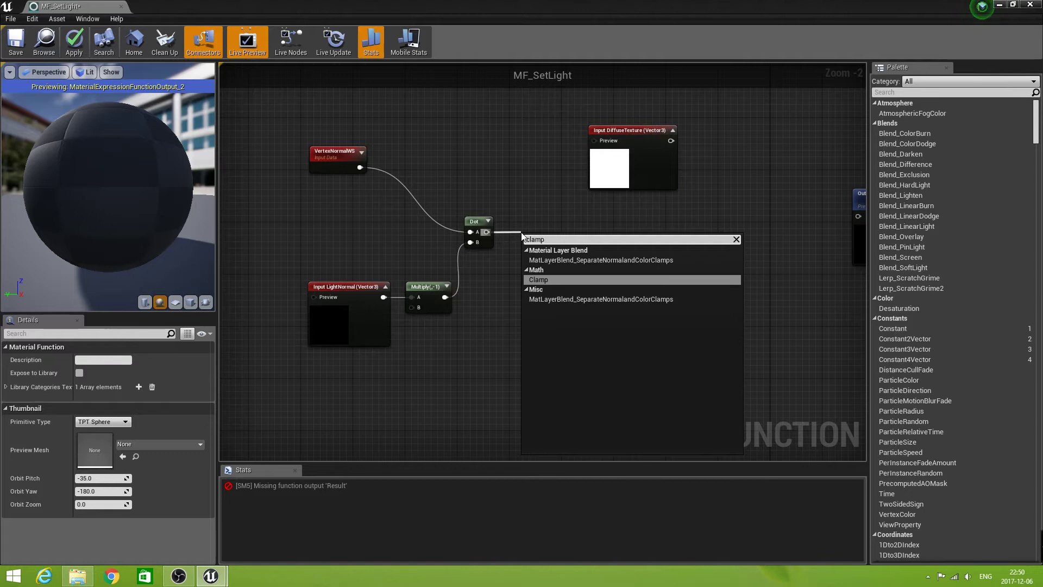
{"action": "left_click", "coordinate": [574, 279]}
{"action": "left_click_drag", "start_coordinate": [558, 239], "coordinate": [553, 223]}
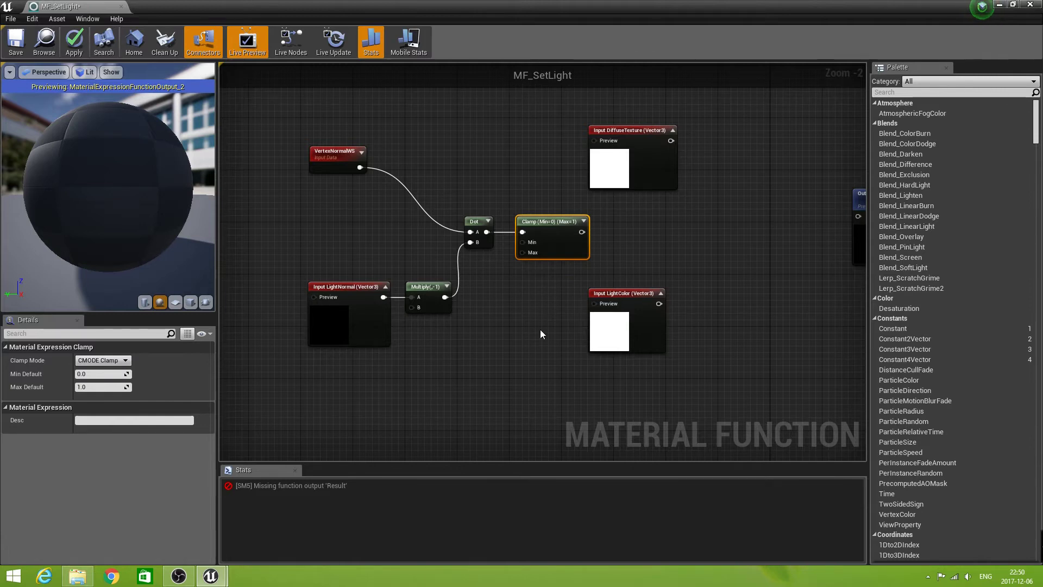
{"action": "right_click_drag", "start_coordinate": [540, 298], "coordinate": [472, 321]}
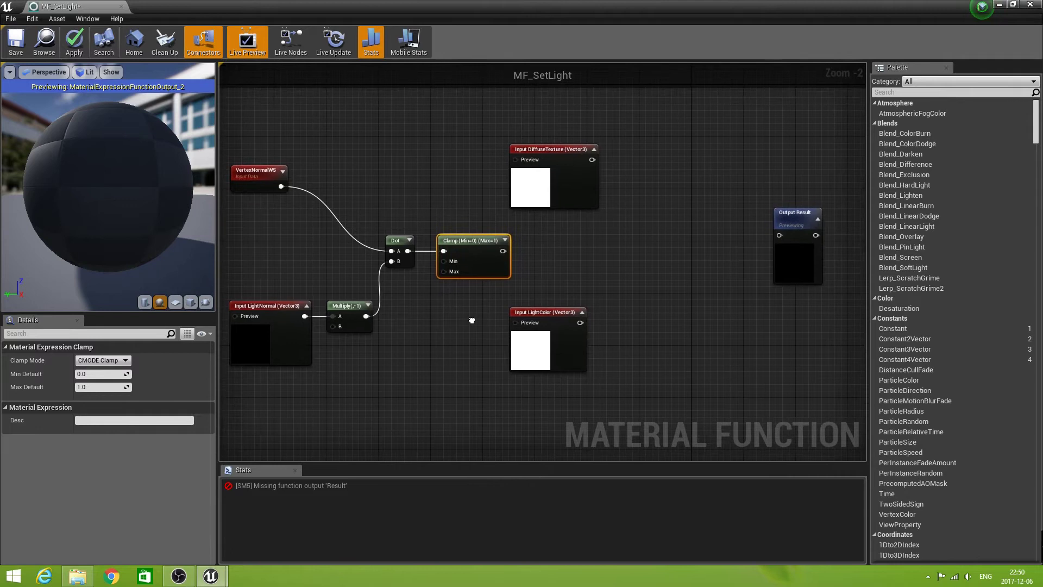
Step: Multiply the clamped result by LightColor on the Multiply's B input
{"action": "left_click_drag", "start_coordinate": [503, 251], "coordinate": [621, 255]}
{"action": "type", "text": "mult"}
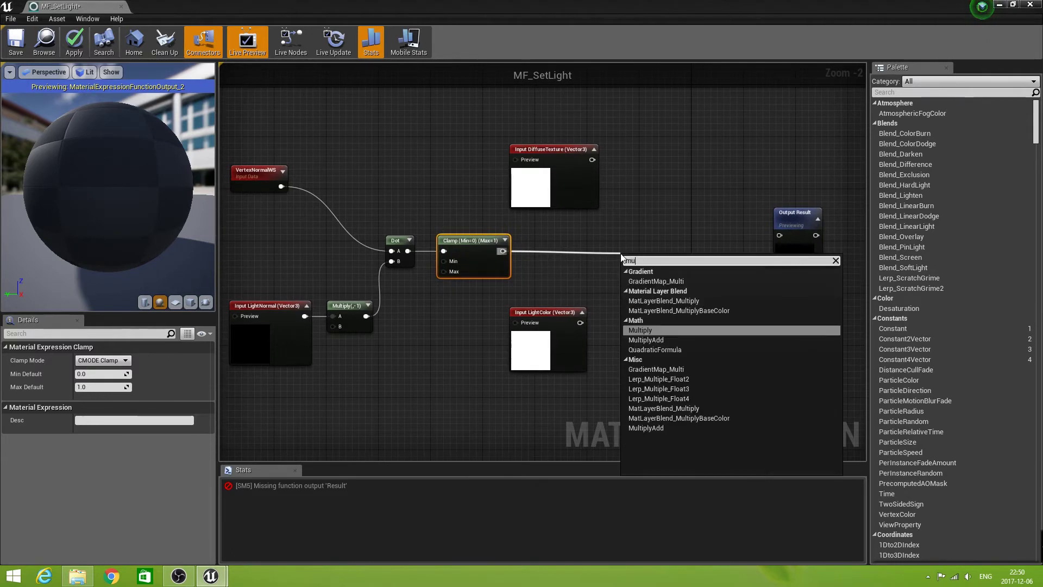
{"action": "left_click", "coordinate": [674, 329]}
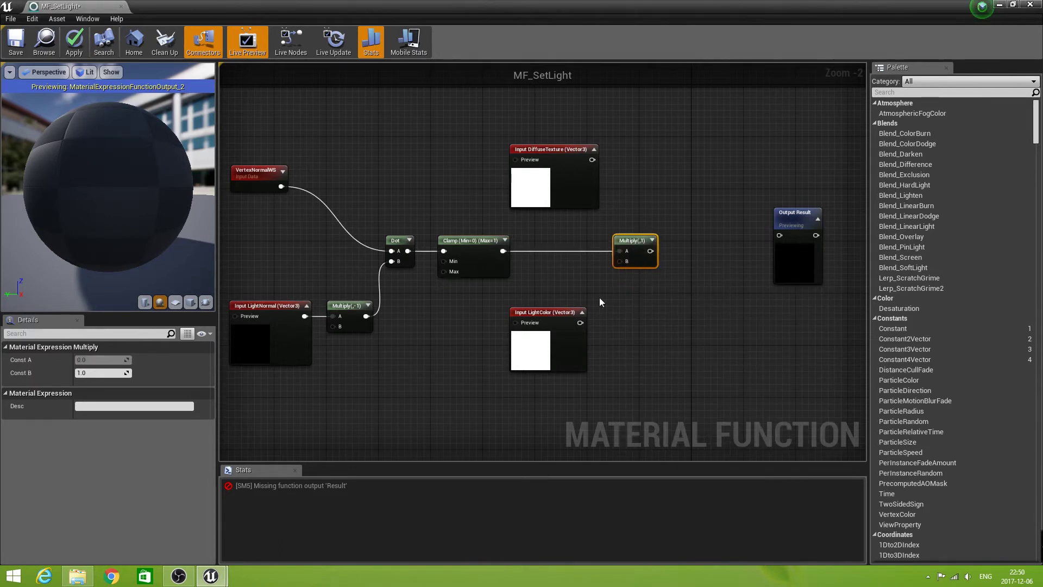
{"action": "left_click_drag", "start_coordinate": [581, 322], "coordinate": [619, 263]}
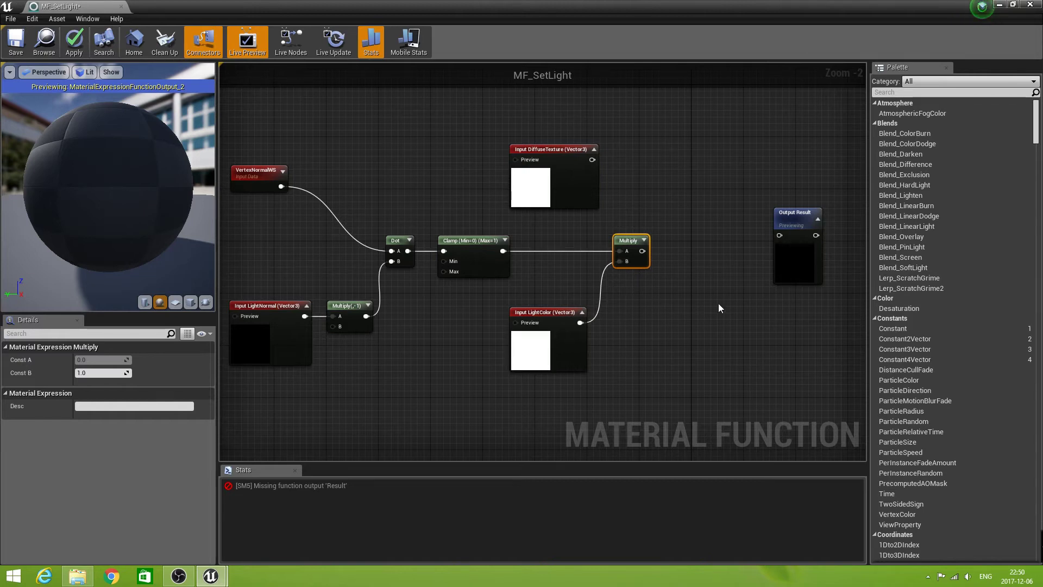
Step: Multiply that by DiffuseTexture in a second Multiply and send it to Output Result
{"action": "left_click_drag", "start_coordinate": [642, 251], "coordinate": [681, 255]}
{"action": "type", "text": "mult"}
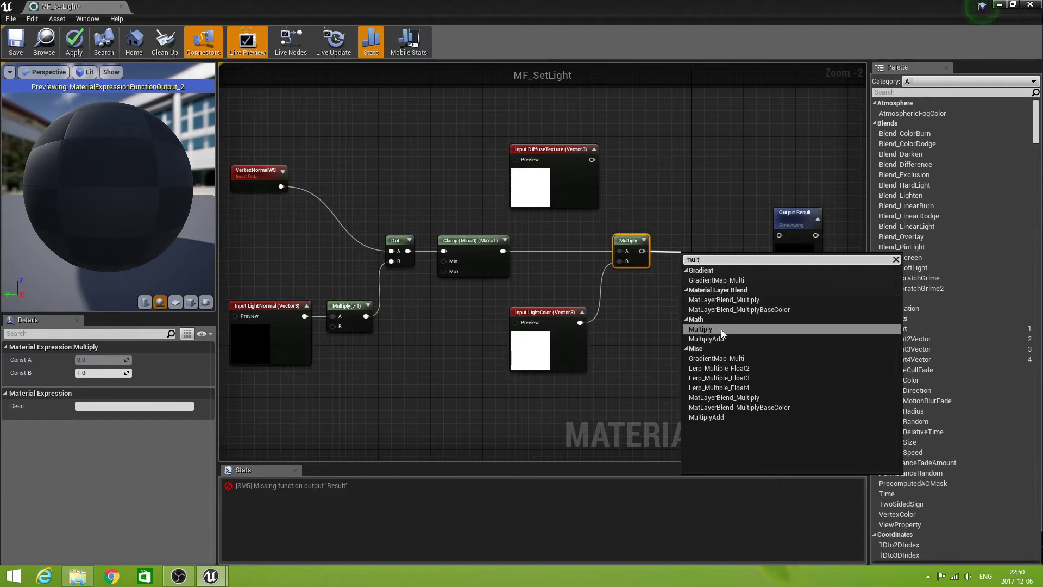
{"action": "left_click", "coordinate": [722, 329]}
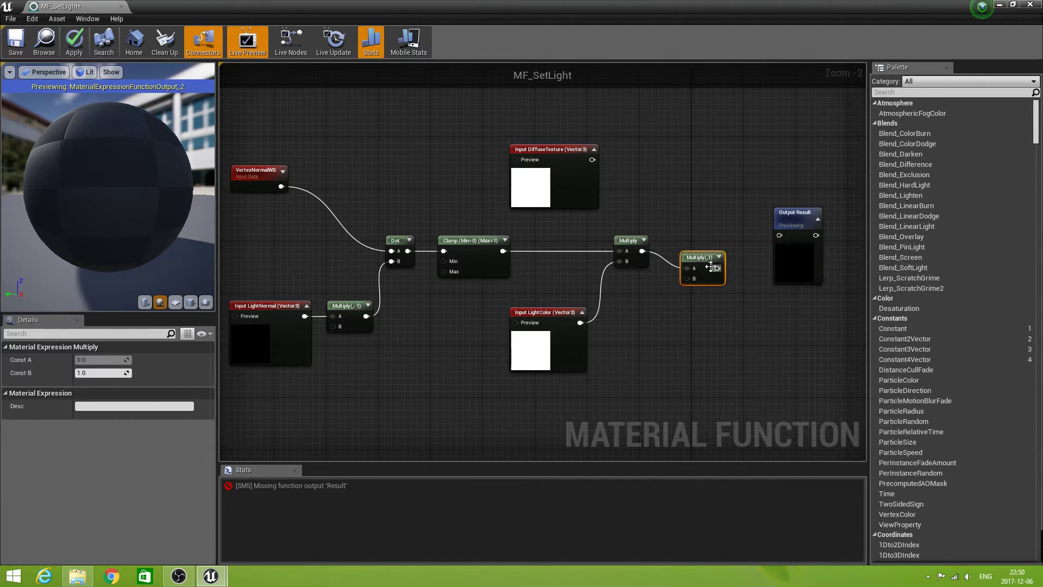
{"action": "left_click_drag", "start_coordinate": [711, 267], "coordinate": [713, 243]}
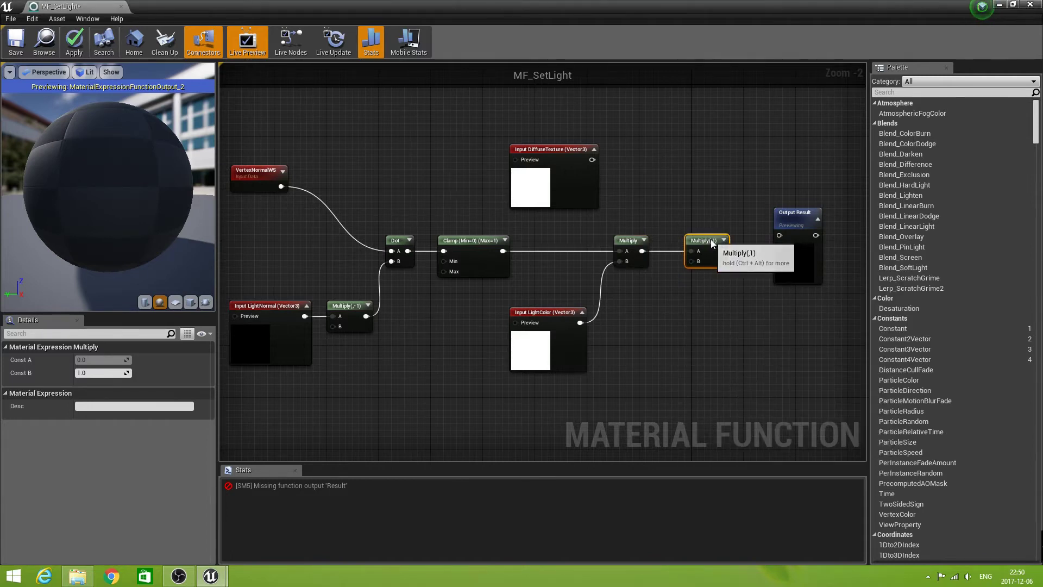
{"action": "right_click", "coordinate": [685, 251]}
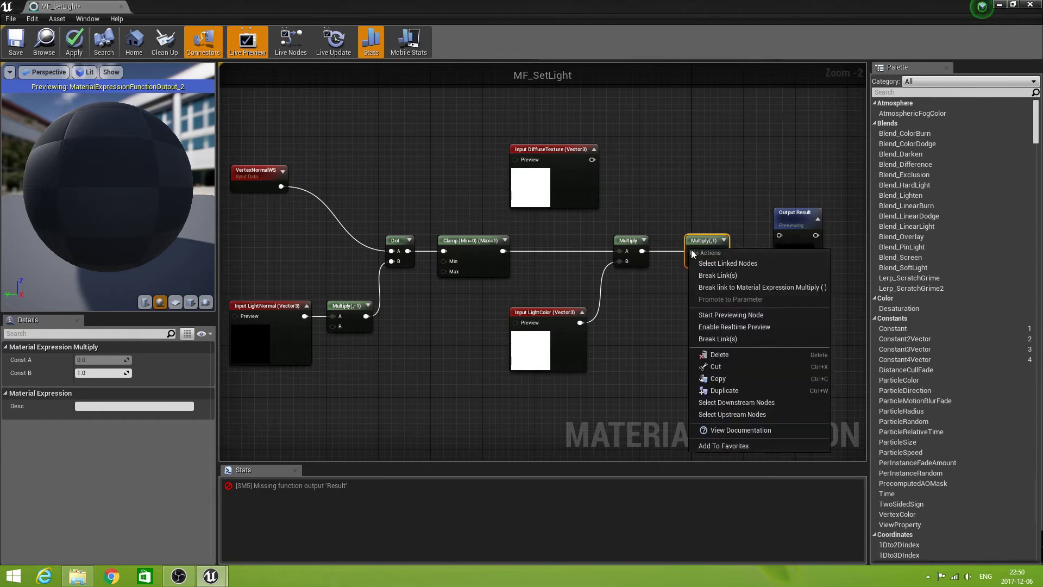
{"action": "left_click", "coordinate": [704, 283]}
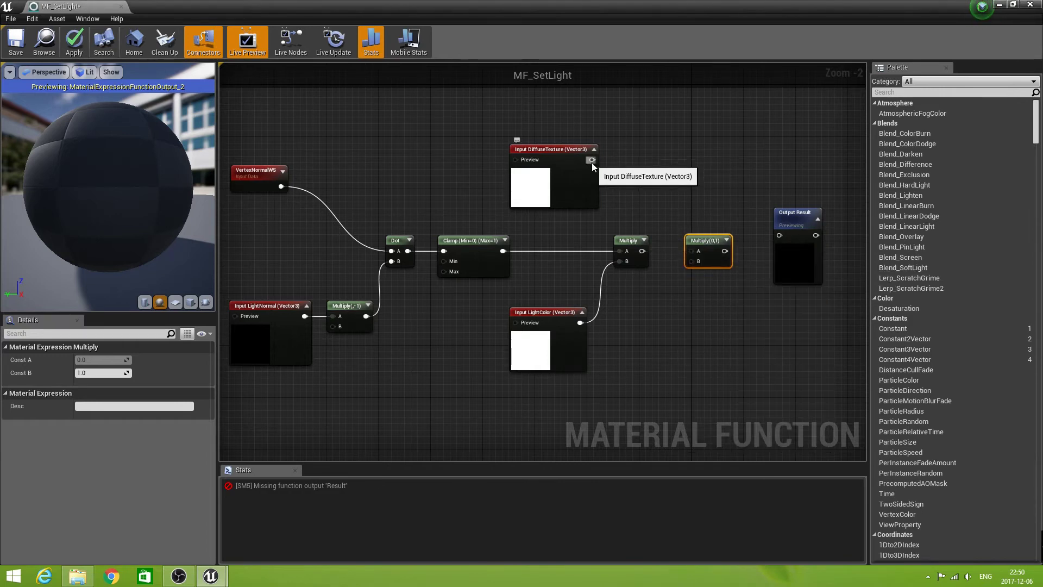
{"action": "left_click_drag", "start_coordinate": [593, 160], "coordinate": [701, 240]}
{"action": "right_click_drag", "start_coordinate": [692, 329], "coordinate": [567, 321]}
{"action": "left_click_drag", "start_coordinate": [590, 242], "coordinate": [656, 226]}
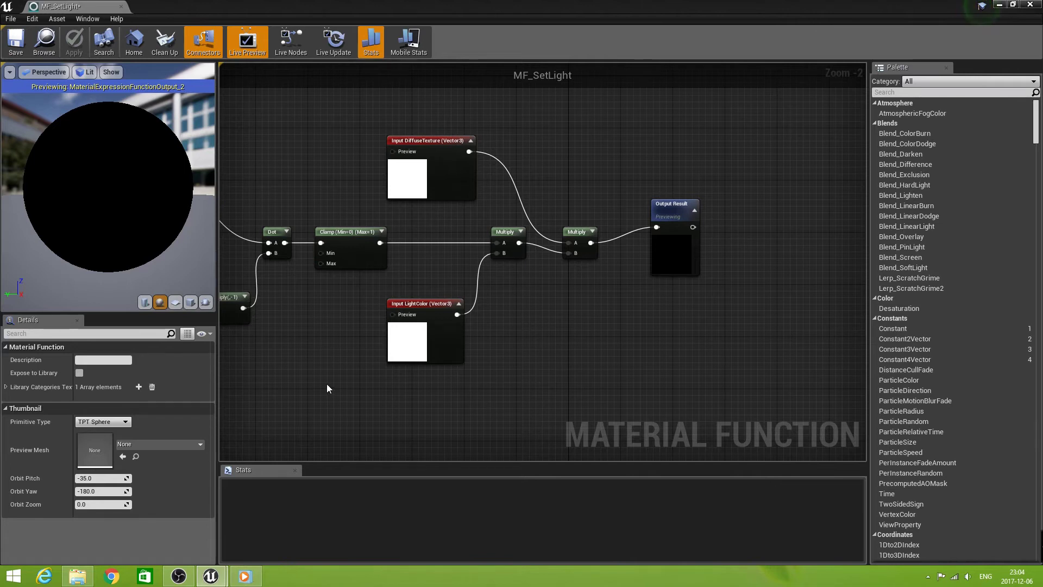
Step: Test LightNormal's preview Z value at -1, then at 1
{"action": "right_click_drag", "start_coordinate": [300, 381], "coordinate": [456, 364]}
{"action": "scroll", "coordinate": [437, 371], "scroll_direction": "down", "scroll_amount": 1}
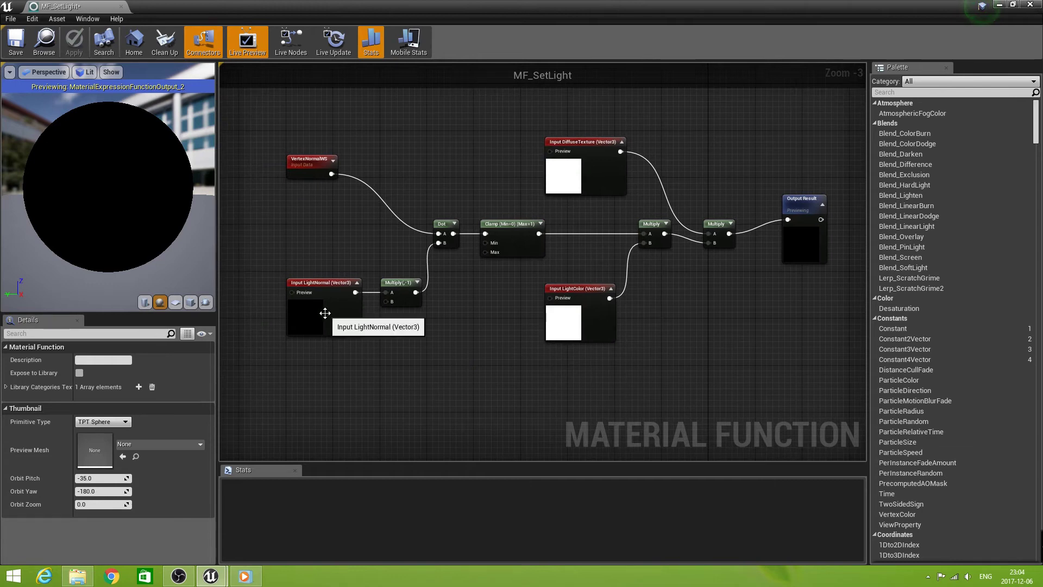
{"action": "left_click", "coordinate": [314, 283]}
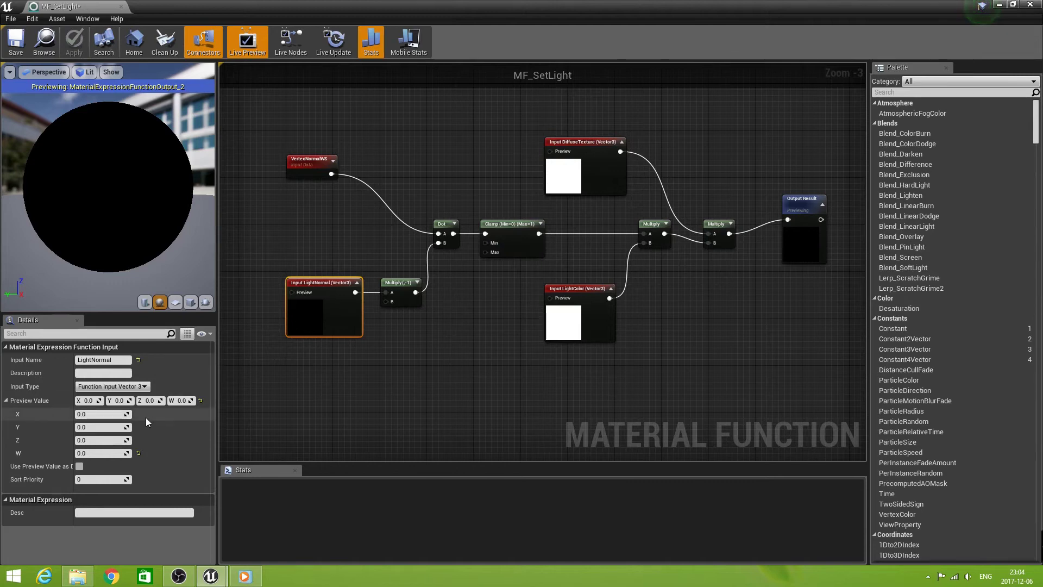
{"action": "left_click", "coordinate": [83, 440]}
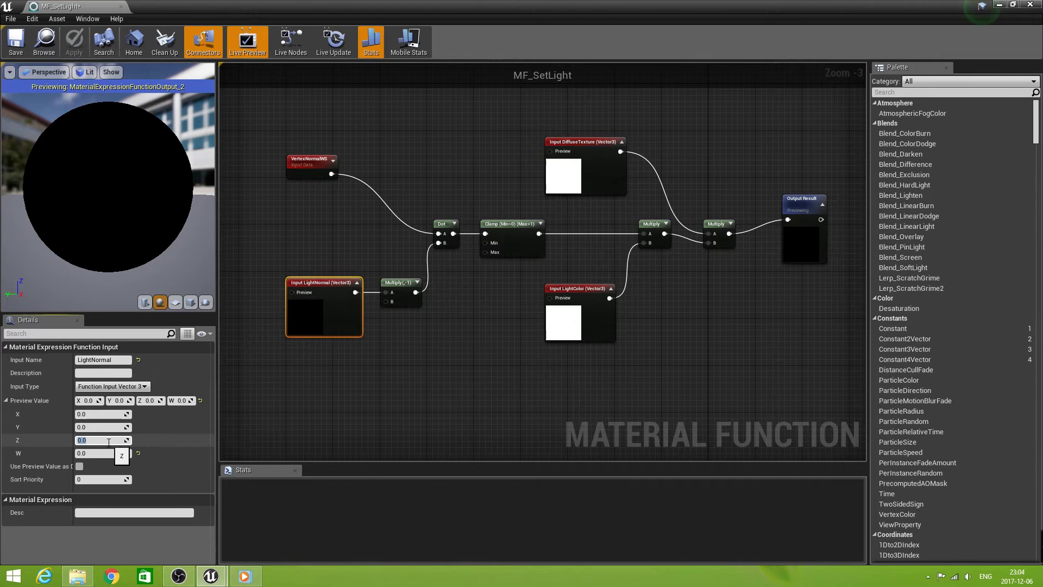
{"action": "type", "text": "-1"}
{"action": "key", "text": "Return"}
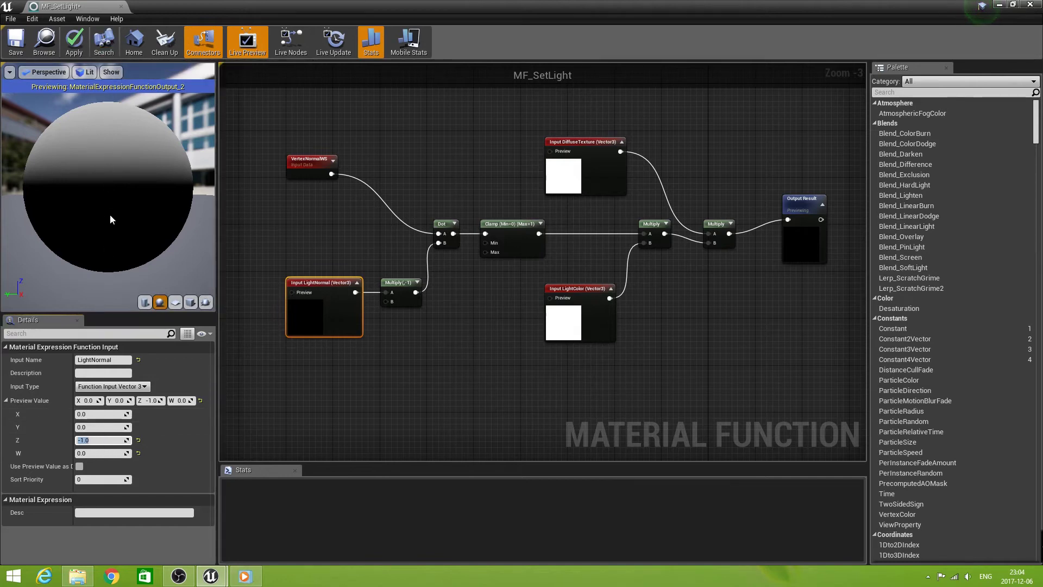
{"action": "left_click_drag", "start_coordinate": [110, 214], "coordinate": [90, 115]}
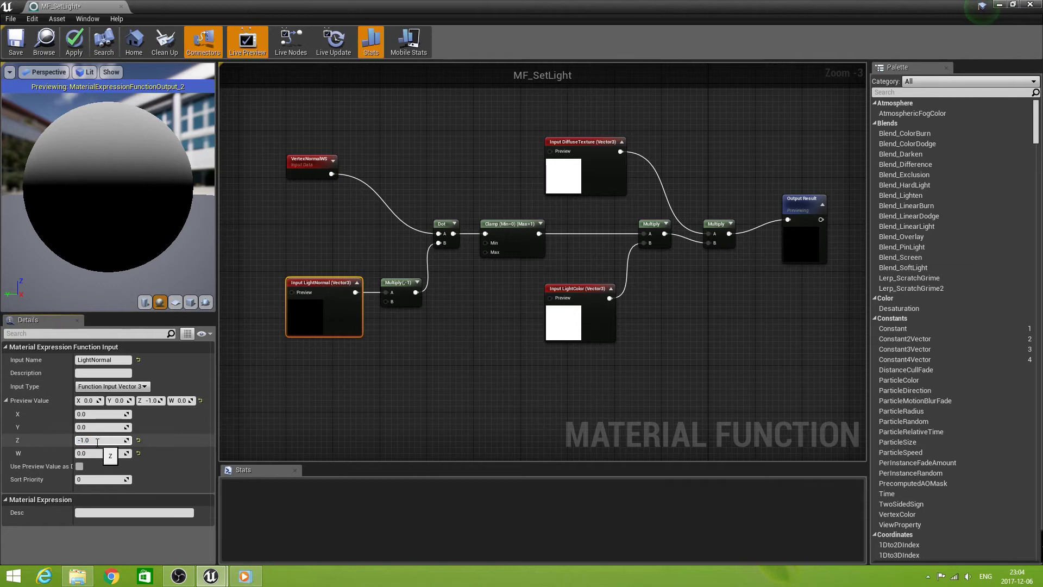
{"action": "left_click", "coordinate": [97, 441]}
{"action": "type", "text": "1"}
{"action": "key", "text": "Return"}
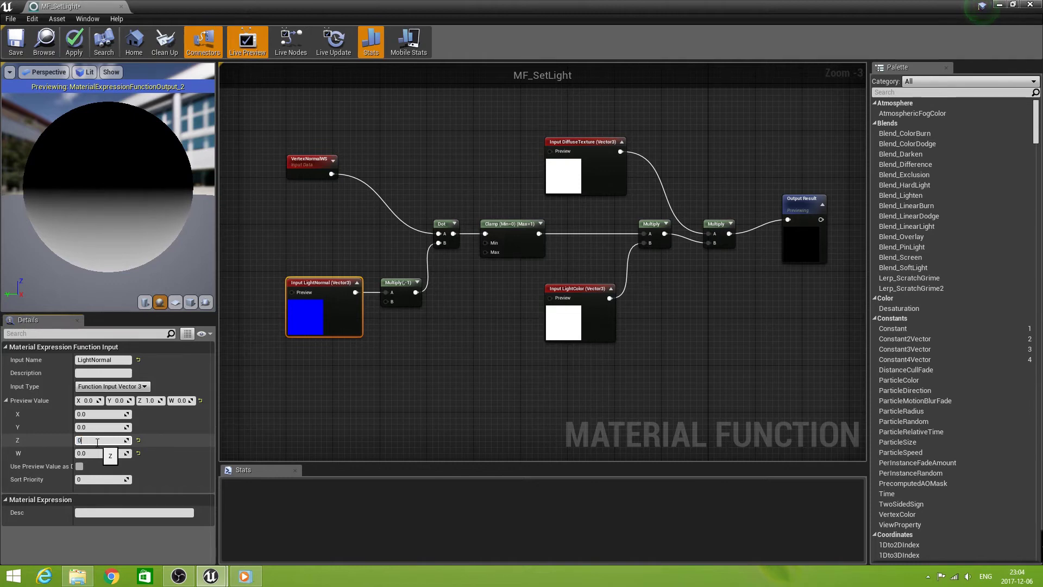
Step: Set preview Z to 0 and try Y values 1, -1 and 0
{"action": "type", "text": "0"}
{"action": "key", "text": "Return"}
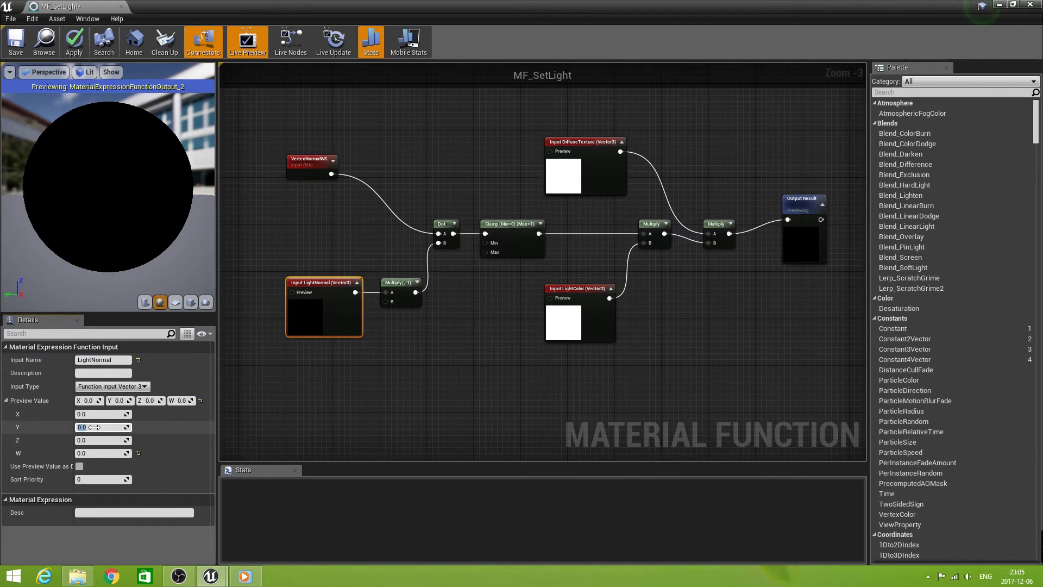
{"action": "left_click", "coordinate": [94, 428]}
{"action": "type", "text": "1"}
{"action": "key", "text": "Return"}
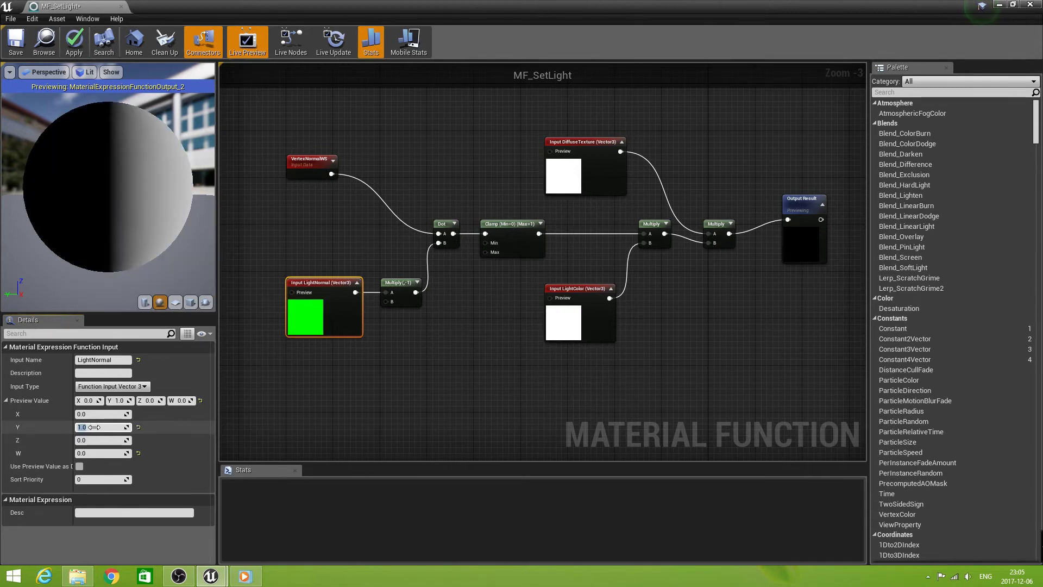
{"action": "key", "text": "BackSpace"}
{"action": "type", "text": "-1"}
{"action": "key", "text": "Return"}
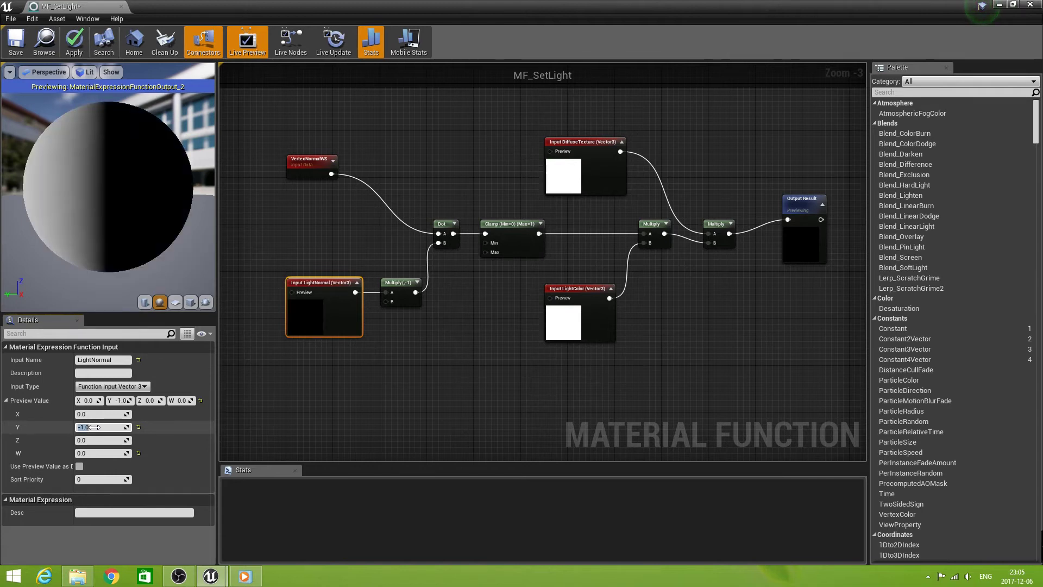
{"action": "left_click", "coordinate": [95, 427]}
{"action": "type", "text": "0"}
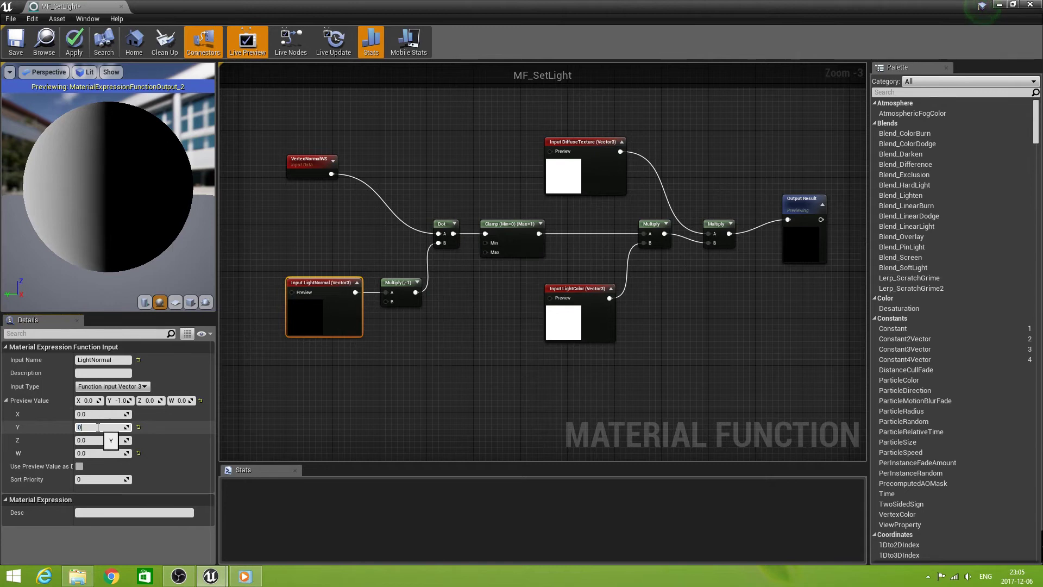
{"action": "key", "text": "Return"}
Step: Try X at 1 and -1, then settle on preview X 0, Y 1, Z 1
{"action": "left_click", "coordinate": [101, 414]}
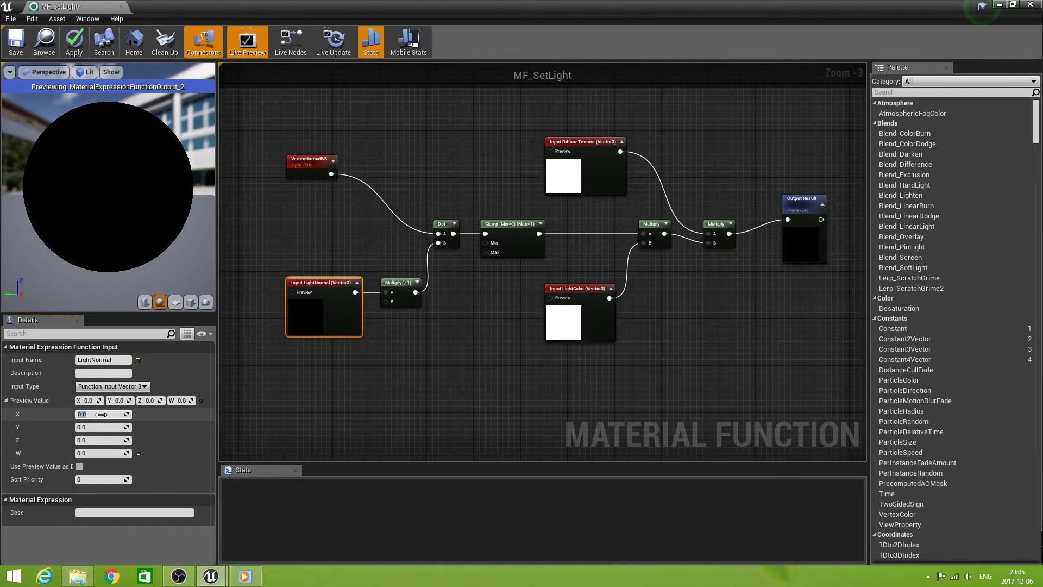
{"action": "key", "text": "Return"}
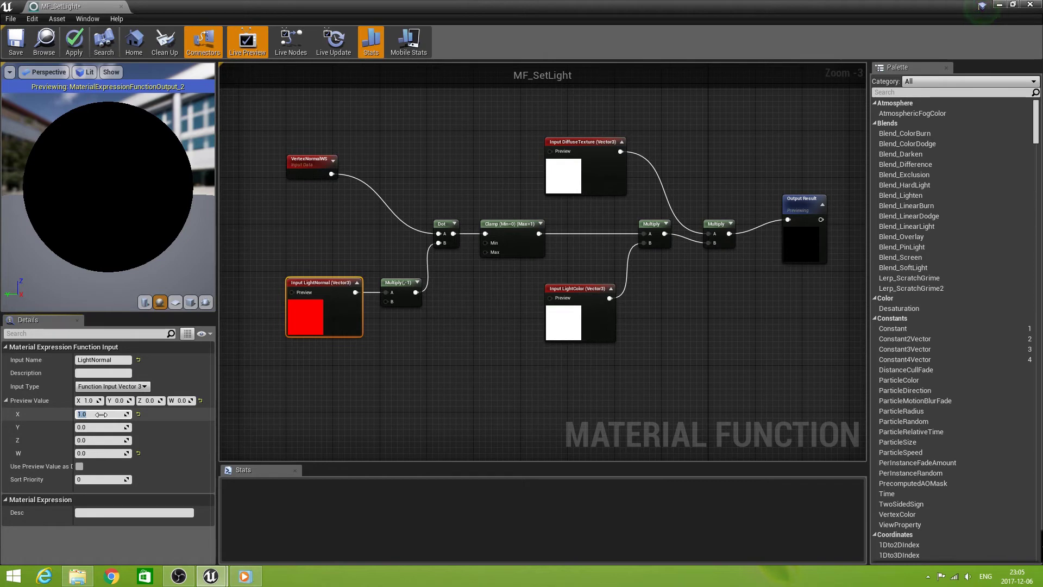
{"action": "type", "text": "-1"}
{"action": "key", "text": "Return"}
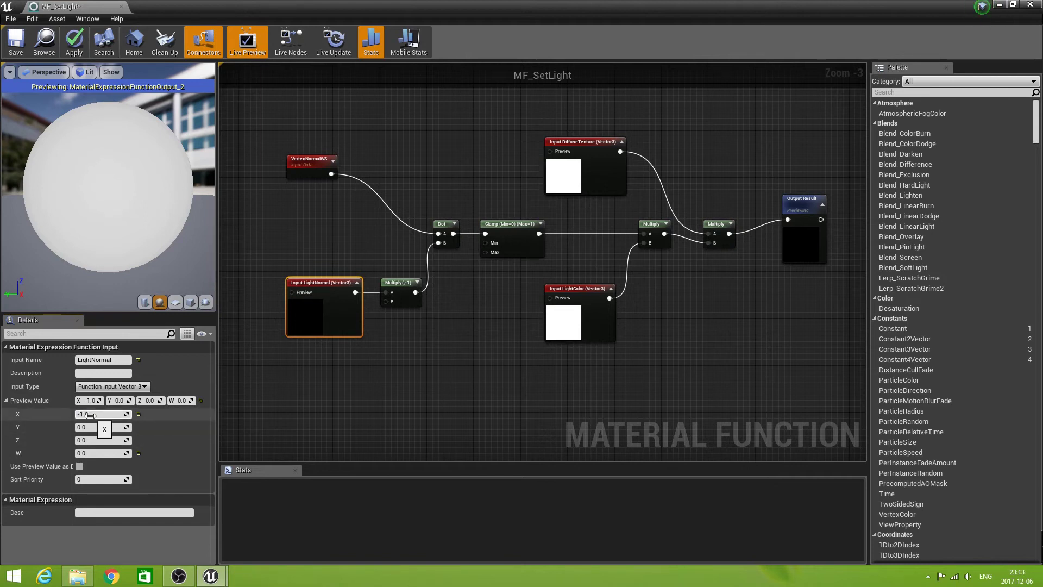
{"action": "type", "text": "0"}
{"action": "left_click", "coordinate": [94, 427]}
{"action": "type", "text": "1"}
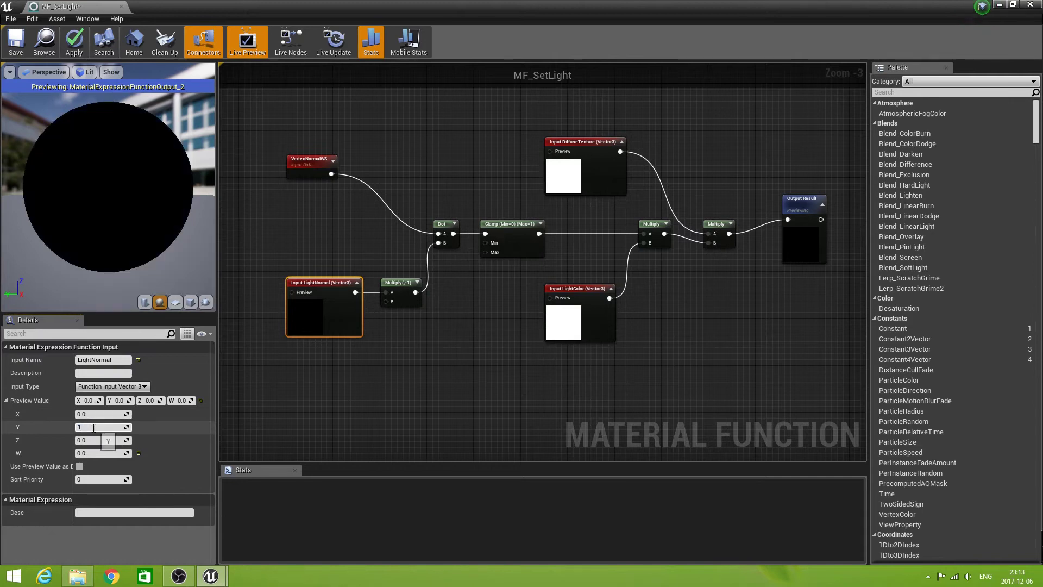
{"action": "left_click", "coordinate": [95, 440]}
{"action": "type", "text": "1"}
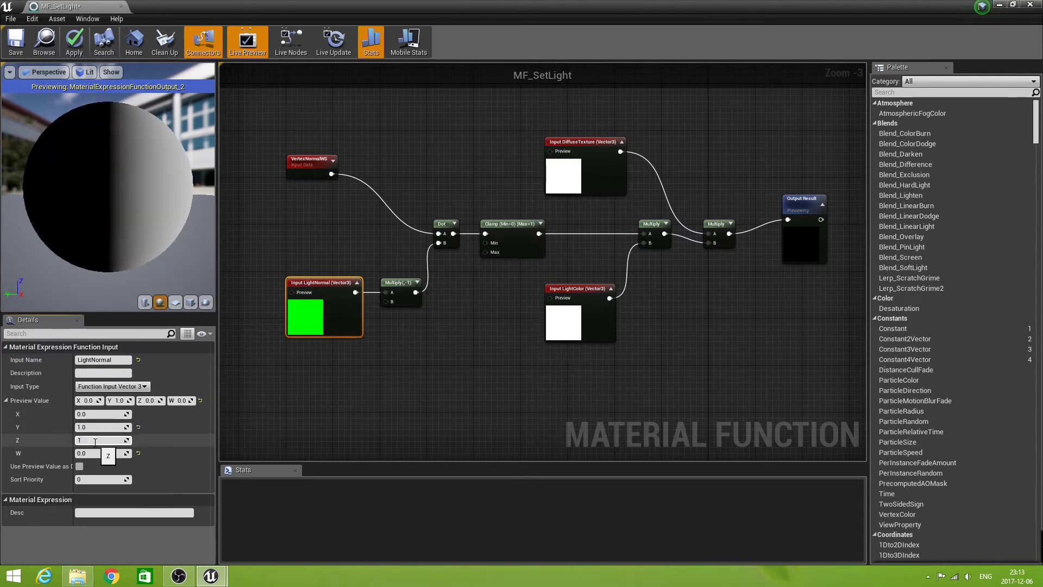
{"action": "key", "text": "Return"}
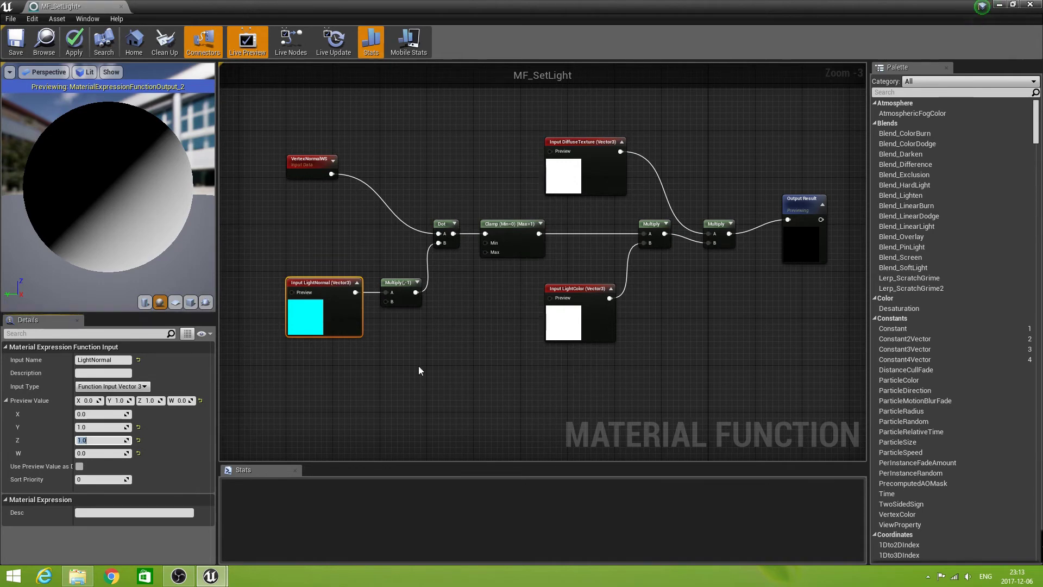
Step: Test LightColor's preview Z at 0 (yellow), then restore it to 1
{"action": "left_click", "coordinate": [559, 290]}
{"action": "left_click", "coordinate": [105, 442]}
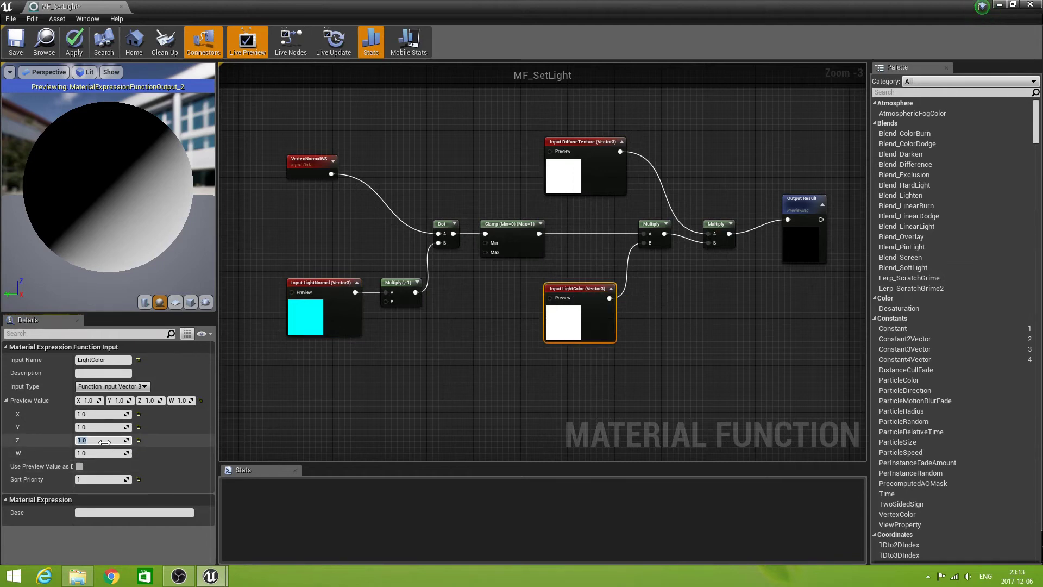
{"action": "key", "text": "Return"}
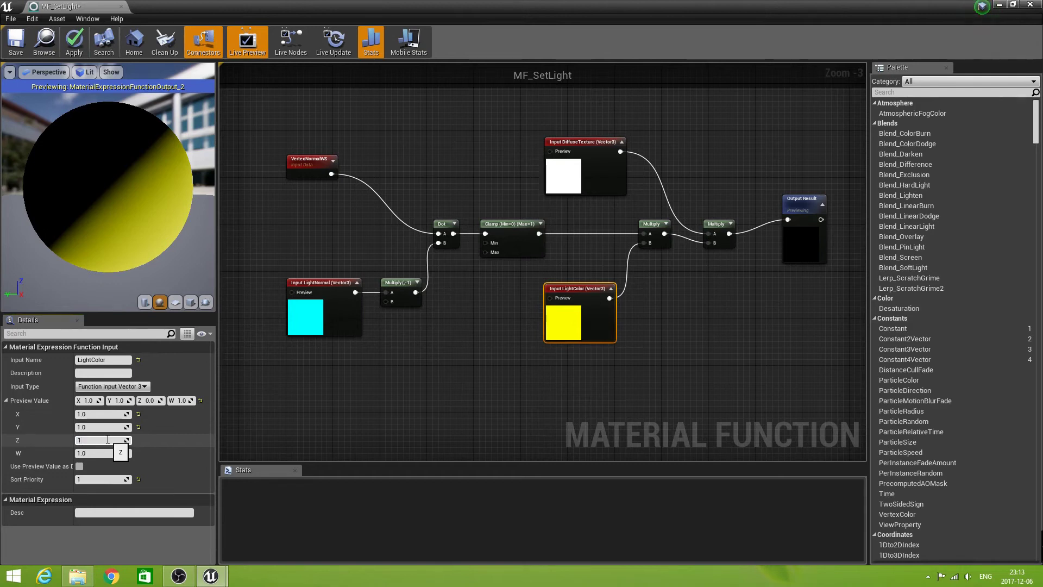
{"action": "type", "text": "1"}
{"action": "key", "text": "Return"}
Step: Set LightNormal's preview to X 0, Y 0, Z -1 and save MF_SetLight
{"action": "left_click", "coordinate": [327, 284]}
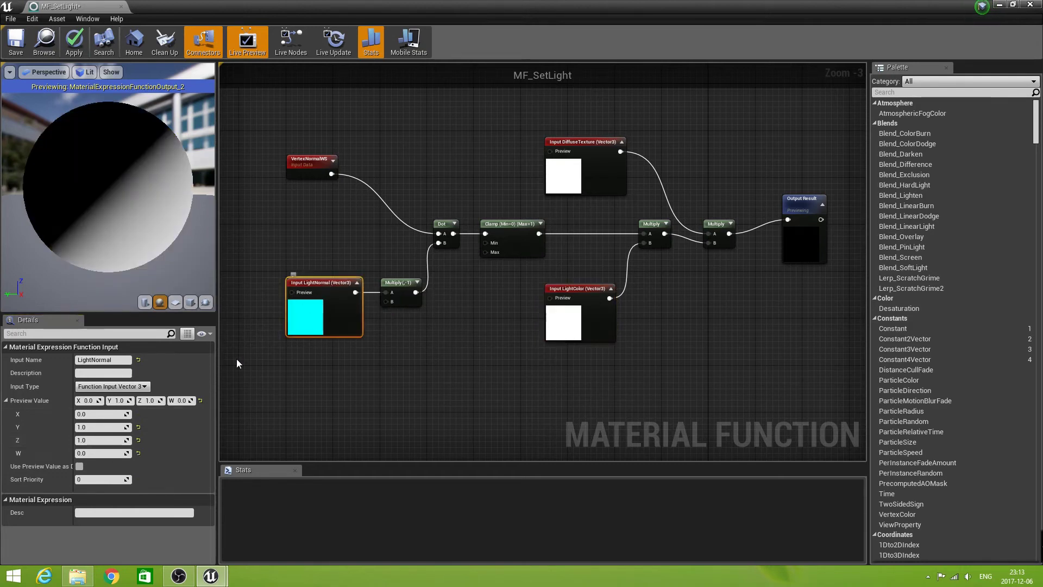
{"action": "left_click", "coordinate": [103, 441]}
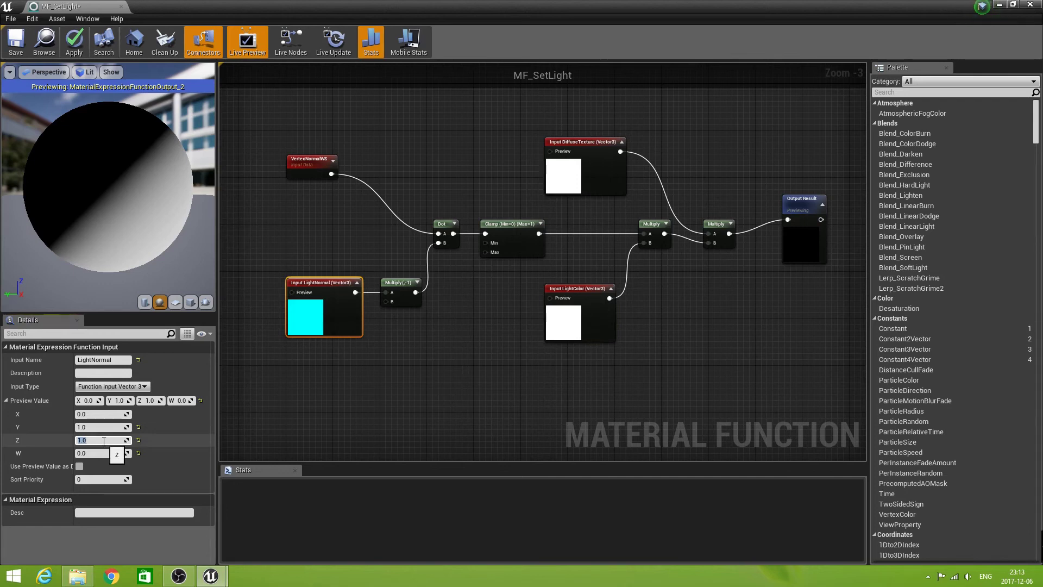
{"action": "type", "text": "-1"}
{"action": "left_click", "coordinate": [108, 428]}
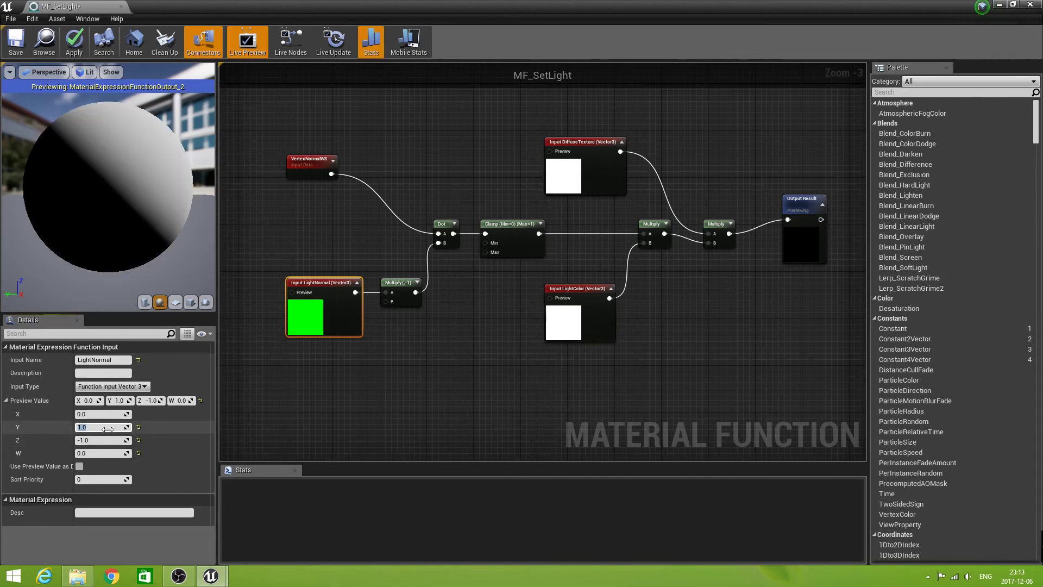
{"action": "type", "text": "0"}
{"action": "key", "text": "Return"}
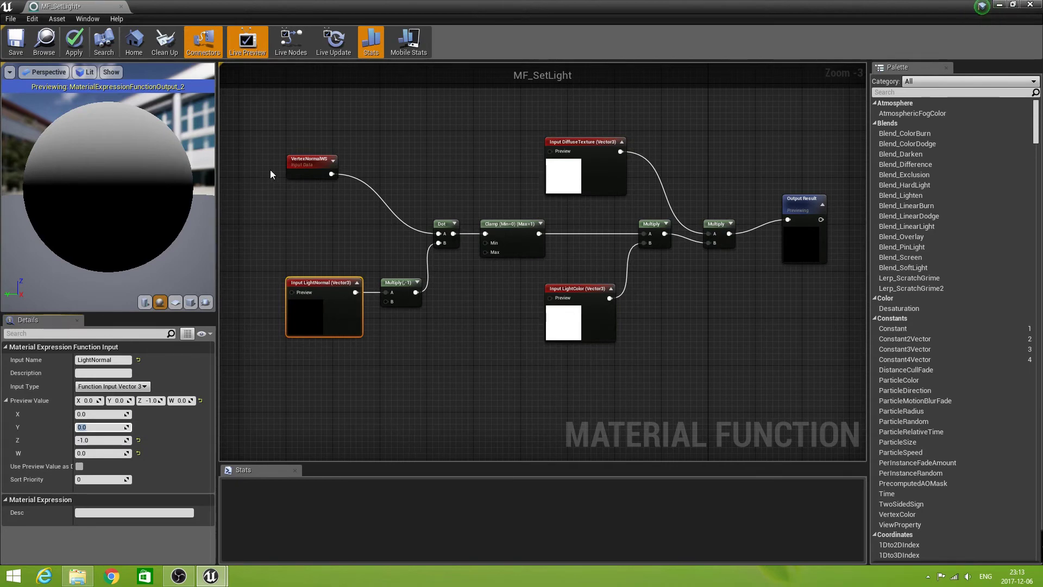
{"action": "left_click", "coordinate": [17, 47]}
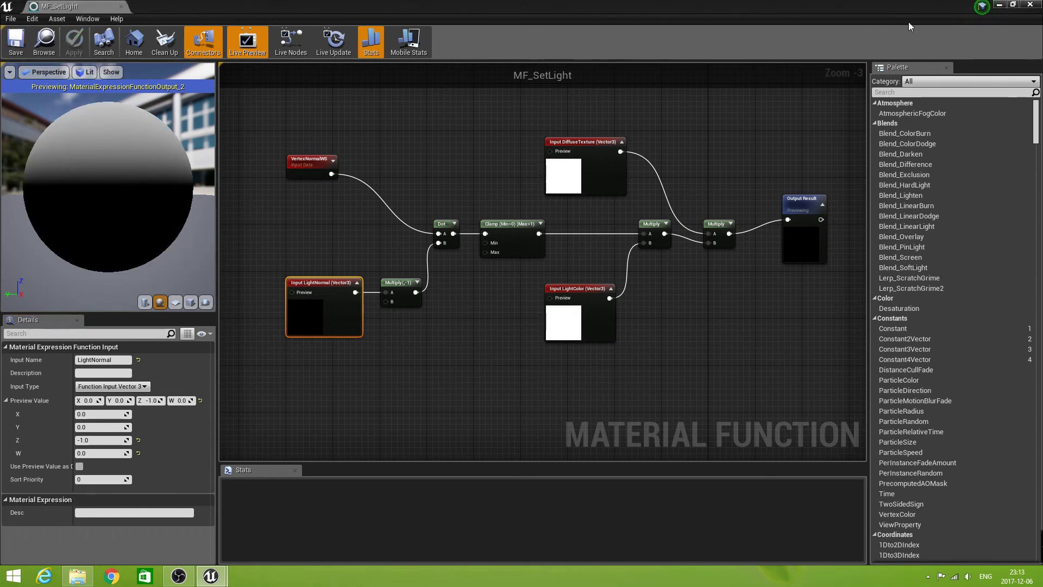
Step: Copy M_Wood_Oak from MobileStarterContent/Materials into the SDL/Materials folder
{"action": "left_click", "coordinate": [1030, 4]}
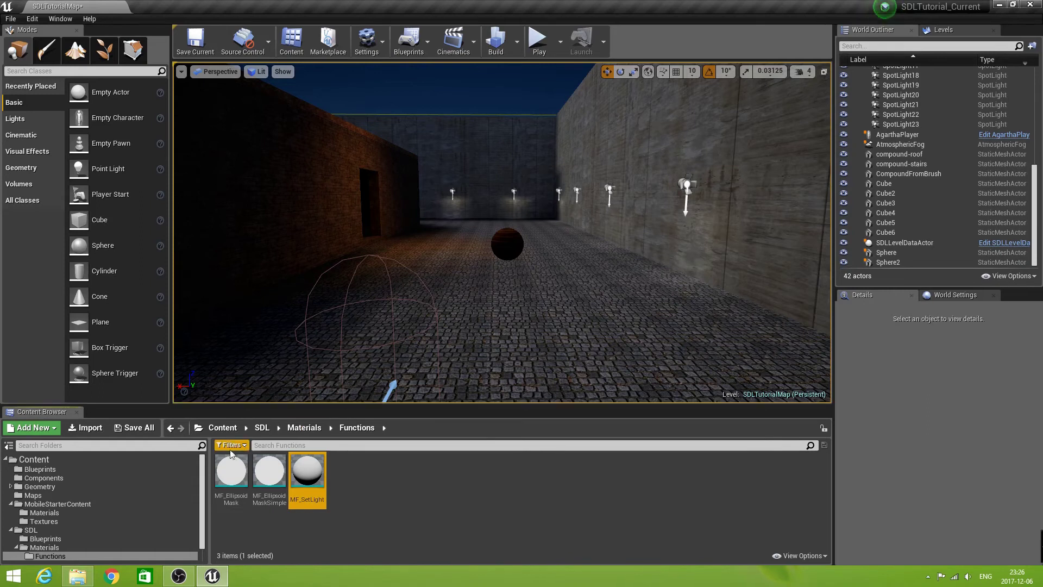
{"action": "left_click", "coordinate": [63, 516]}
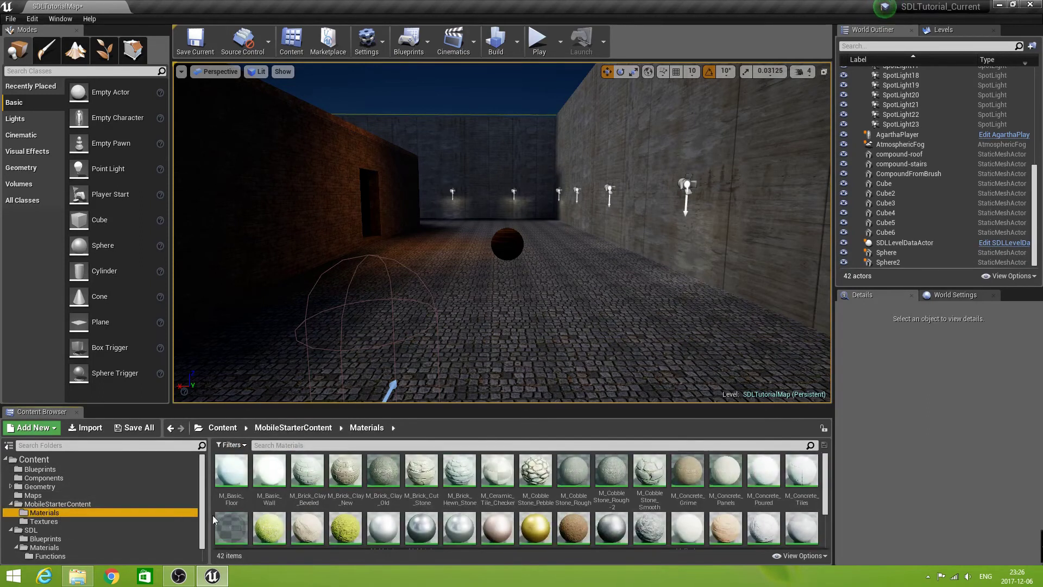
{"action": "scroll", "coordinate": [830, 481], "scroll_direction": "down", "scroll_amount": 3}
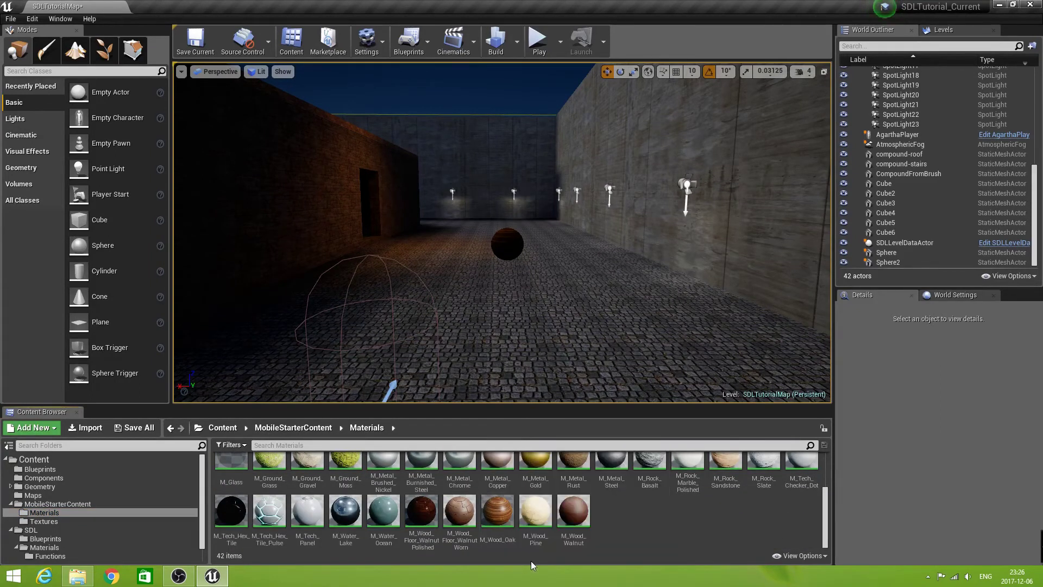
{"action": "left_click_drag", "start_coordinate": [496, 535], "coordinate": [76, 549]}
{"action": "left_click", "coordinate": [90, 531]}
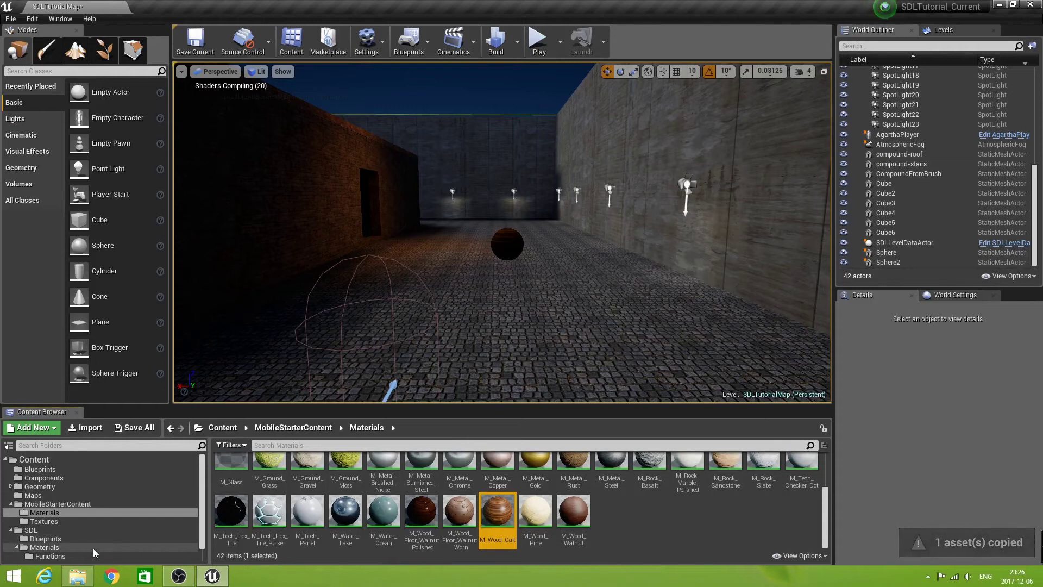
Step: Rename the copied material in SDL/Materials to M_SDL_Wood_Oak
{"action": "left_click", "coordinate": [49, 548]}
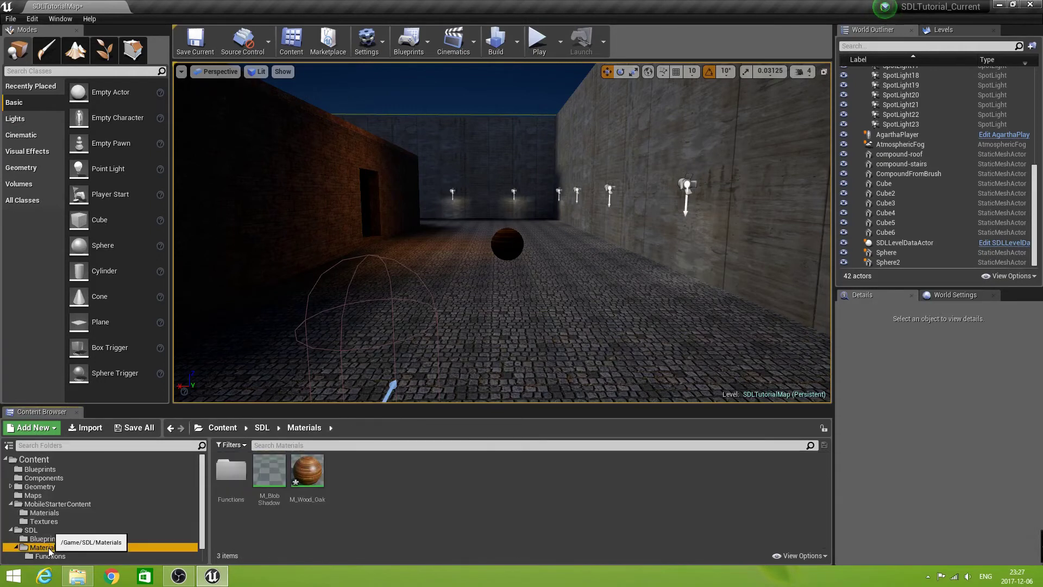
{"action": "left_click", "coordinate": [317, 500]}
{"action": "mouse_move", "coordinate": [319, 500]}
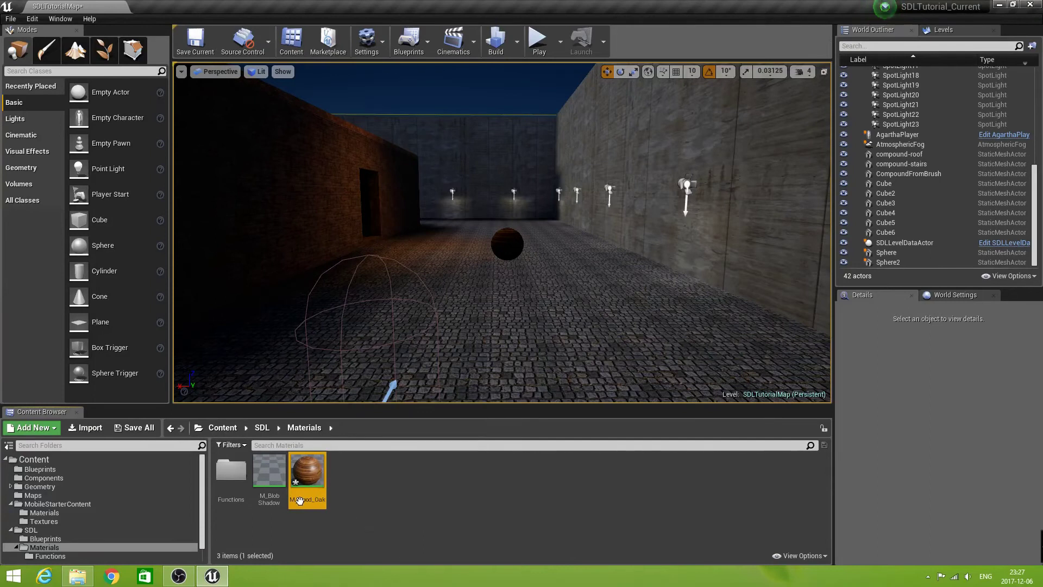
{"action": "left_click", "coordinate": [299, 500]}
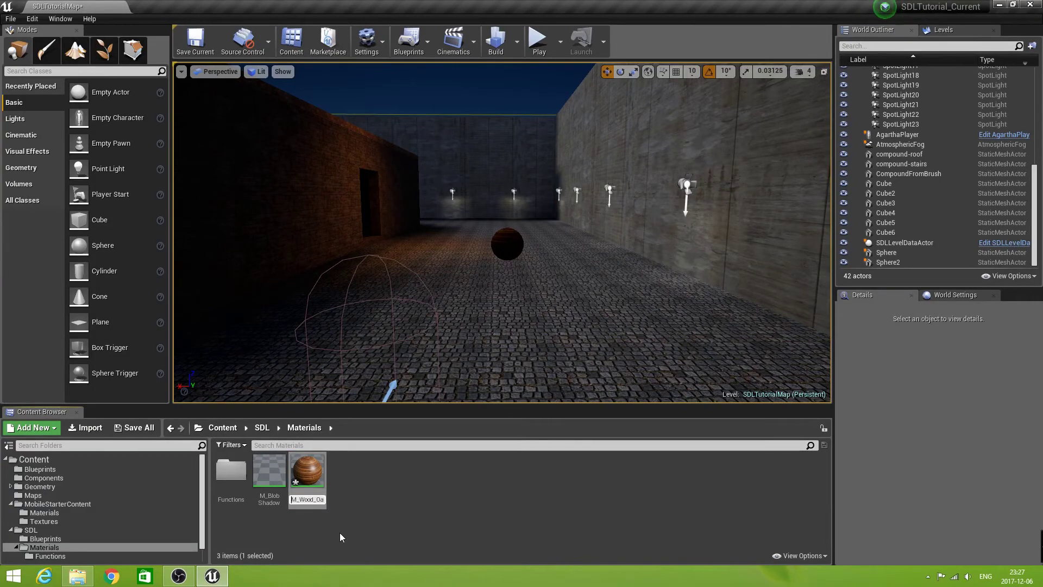
{"action": "key", "text": "Right"}
{"action": "key", "text": "Right"}
{"action": "type", "text": "S"}
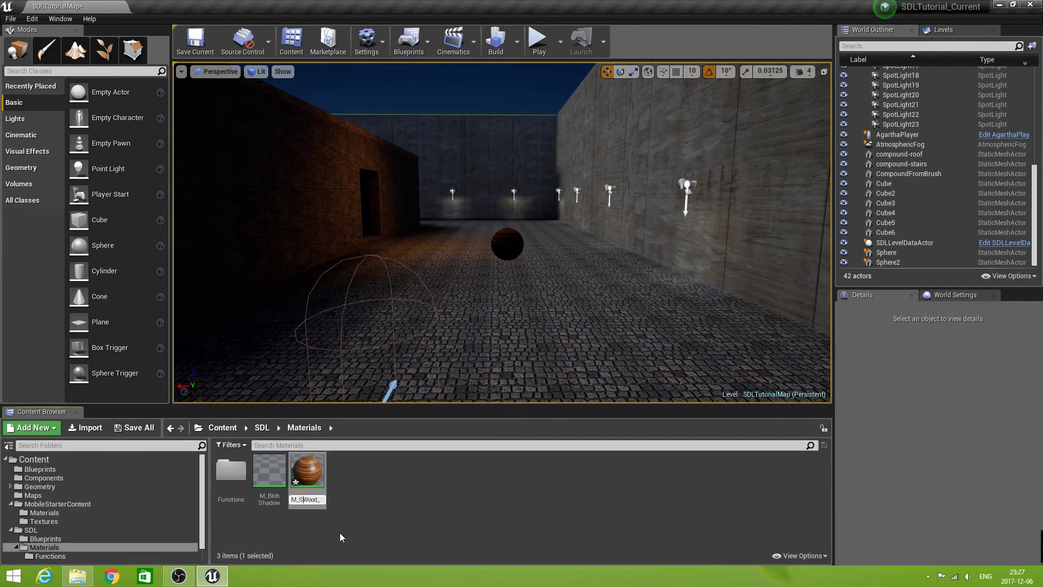
{"action": "type", "text": "DL_"}
{"action": "key", "text": "Return"}
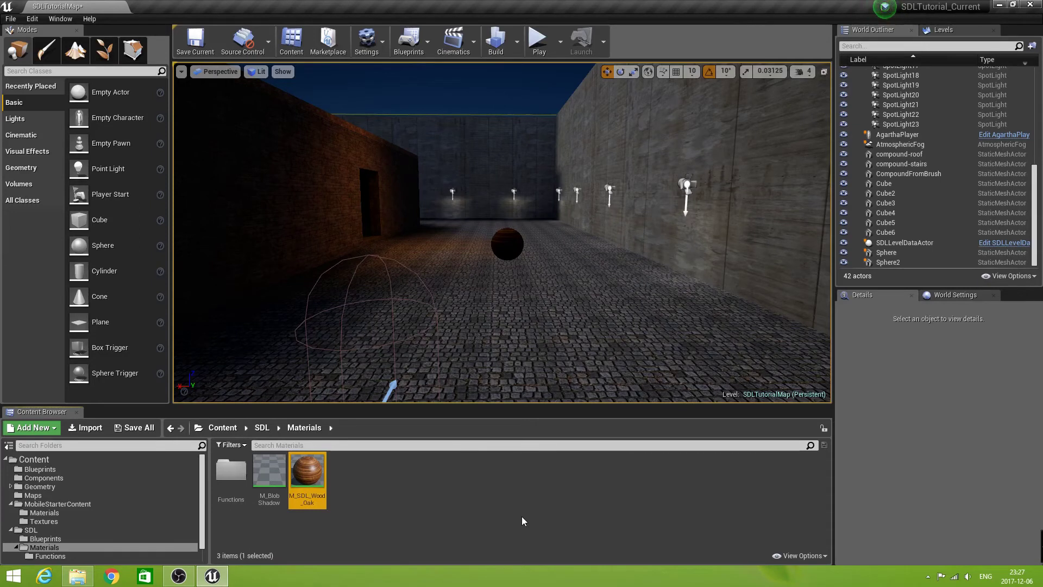
{"action": "double_click", "coordinate": [308, 470]}
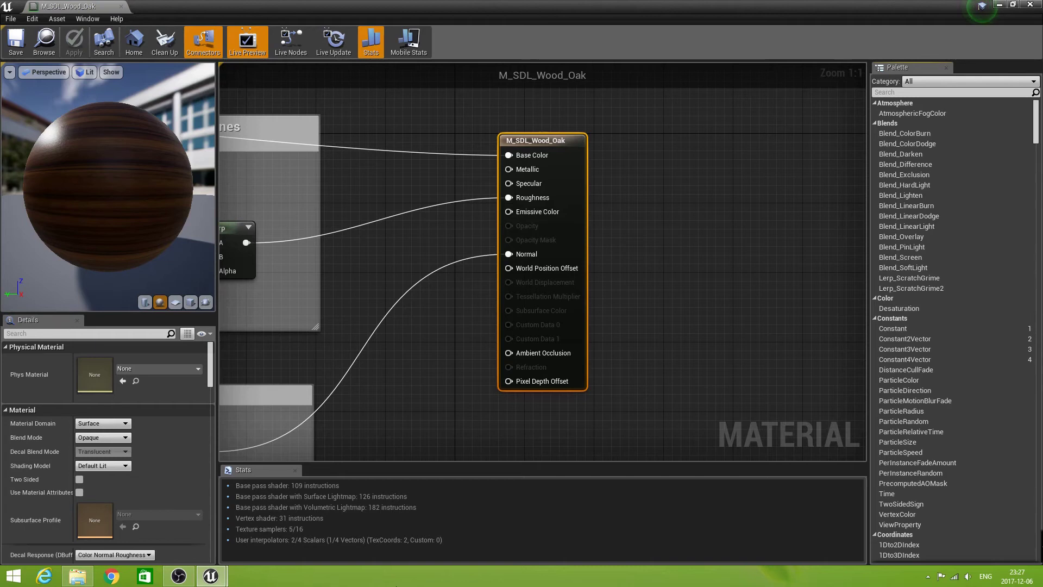
{"action": "scroll", "coordinate": [391, 411], "scroll_direction": "down", "scroll_amount": 3}
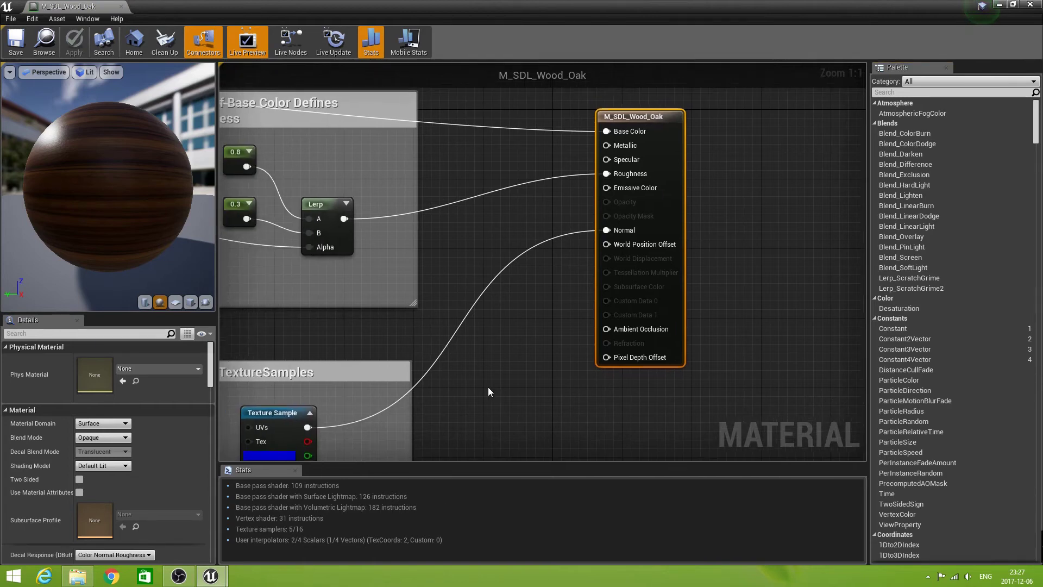
{"action": "right_click_drag", "start_coordinate": [494, 391], "coordinate": [582, 372]}
{"action": "scroll", "coordinate": [582, 373], "scroll_direction": "down", "scroll_amount": 3}
{"action": "right_click_drag", "start_coordinate": [469, 376], "coordinate": [431, 373]}
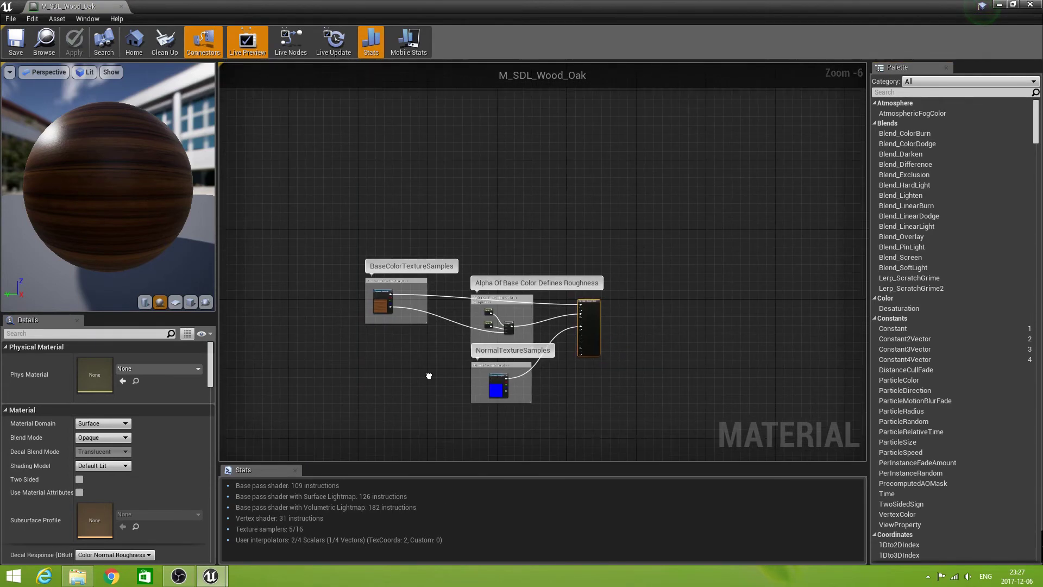
{"action": "scroll", "coordinate": [427, 366], "scroll_direction": "up", "scroll_amount": 3}
{"action": "scroll", "coordinate": [454, 347], "scroll_direction": "down", "scroll_amount": 1}
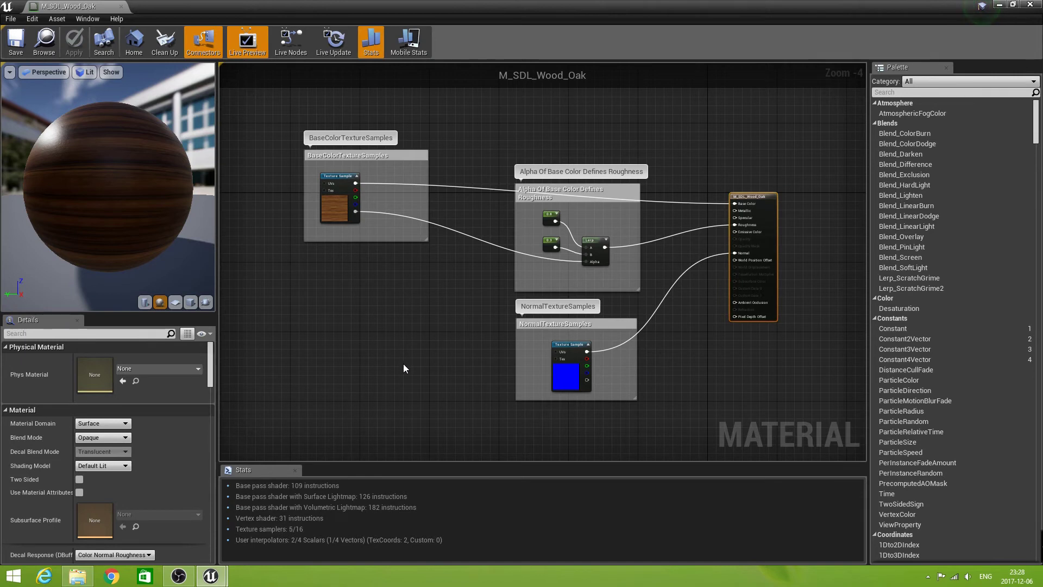
{"action": "scroll", "coordinate": [415, 356], "scroll_direction": "up", "scroll_amount": 1}
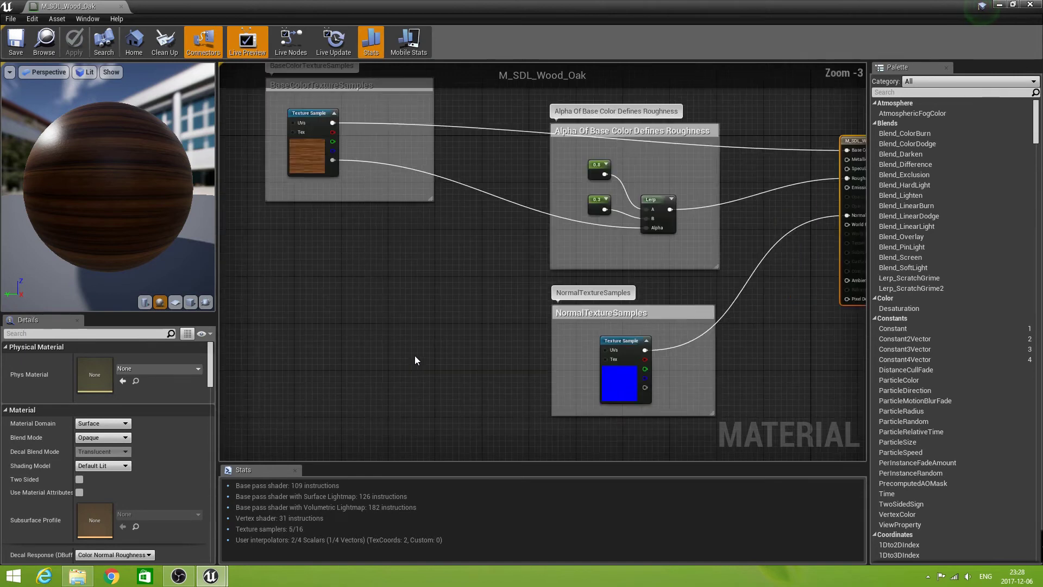
Step: Set the material's Shading Model to Unlit
{"action": "left_click", "coordinate": [321, 331]}
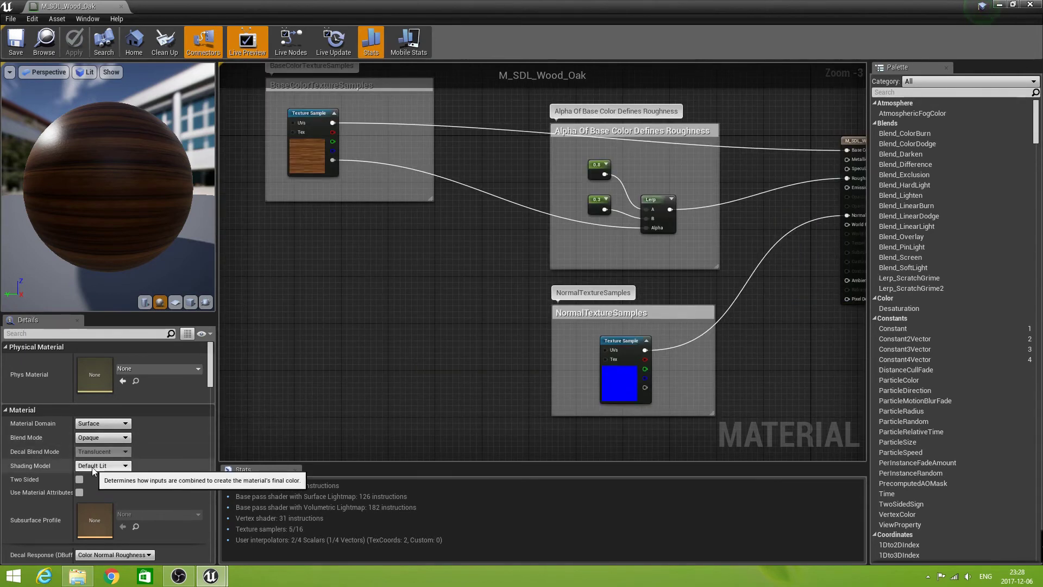
{"action": "left_click", "coordinate": [121, 466]}
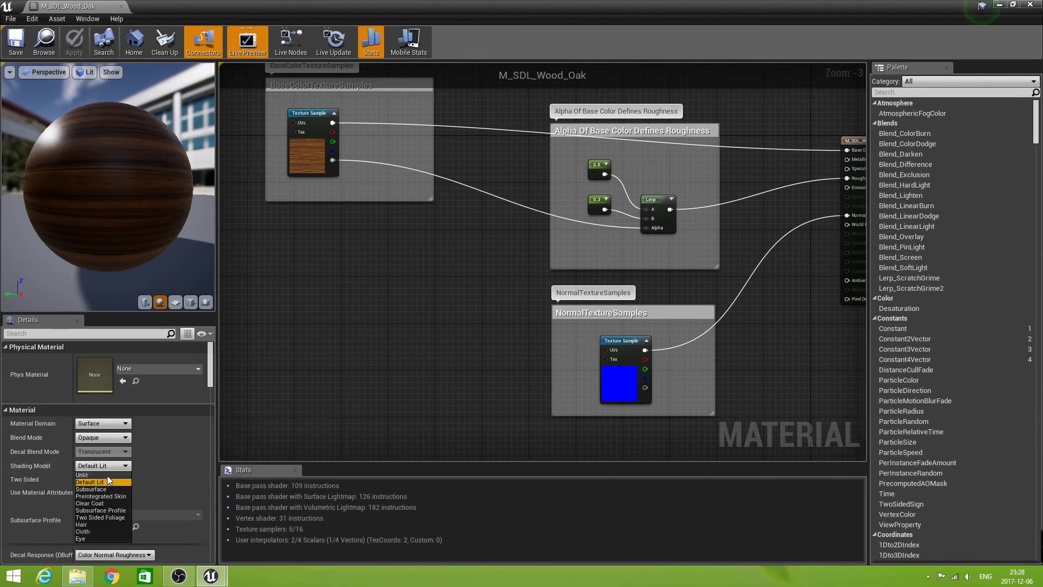
{"action": "left_click", "coordinate": [106, 475]}
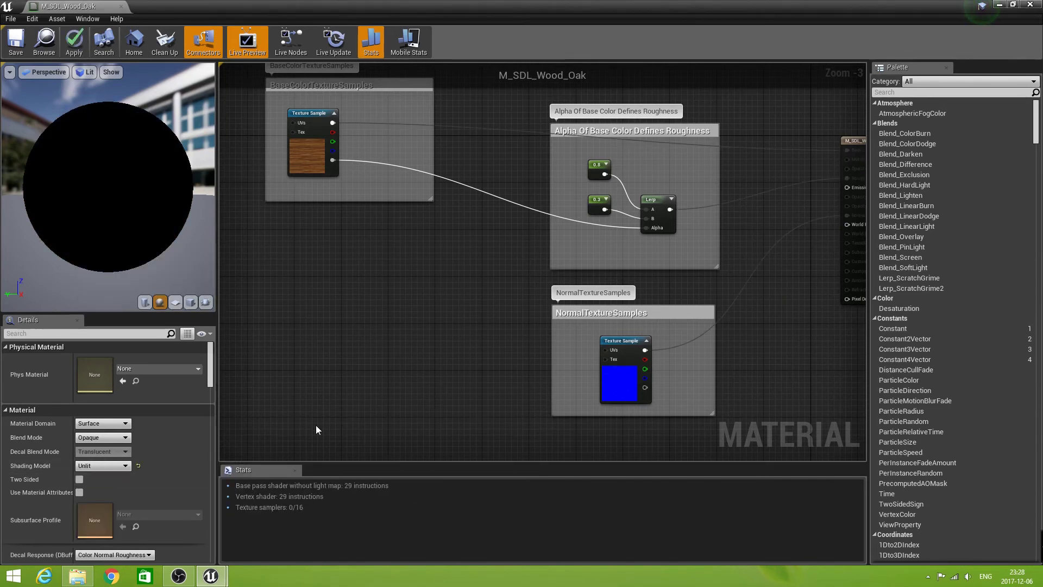
Step: Delete the roughness group and the NormalTextureSamples and BaseColorTextureSamples comment boxes
{"action": "right_click_drag", "start_coordinate": [425, 293], "coordinate": [373, 367]}
{"action": "scroll", "coordinate": [373, 368], "scroll_direction": "down", "scroll_amount": 2}
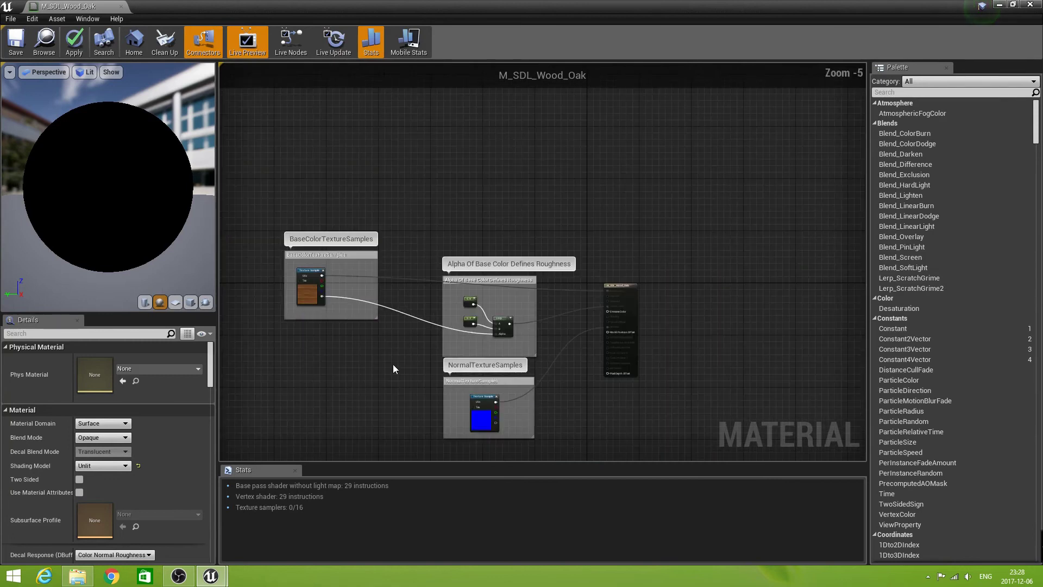
{"action": "scroll", "coordinate": [393, 364], "scroll_direction": "up", "scroll_amount": 2}
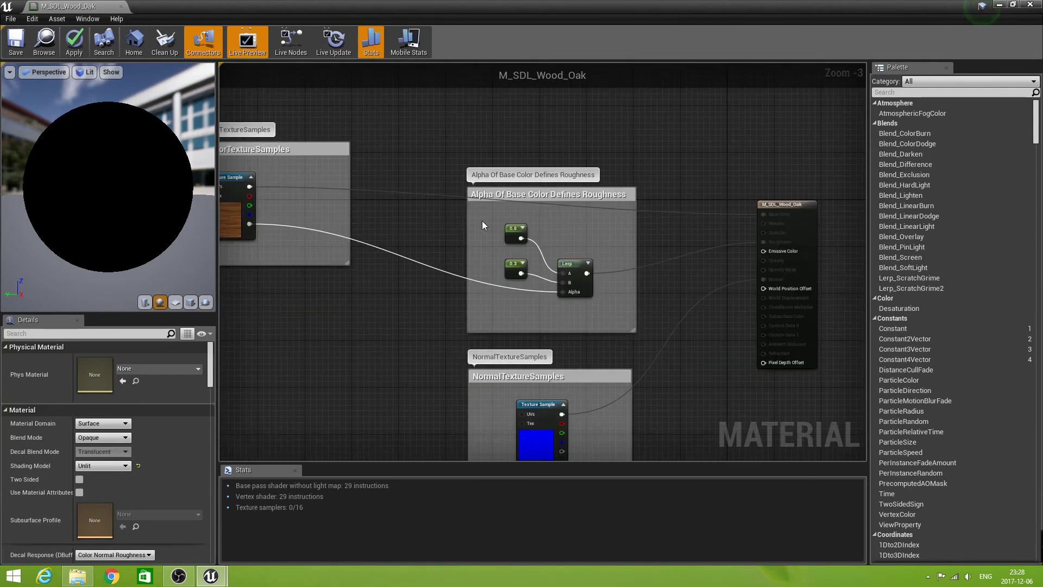
{"action": "left_click_drag", "start_coordinate": [449, 160], "coordinate": [670, 338]}
{"action": "key", "text": "Delete"}
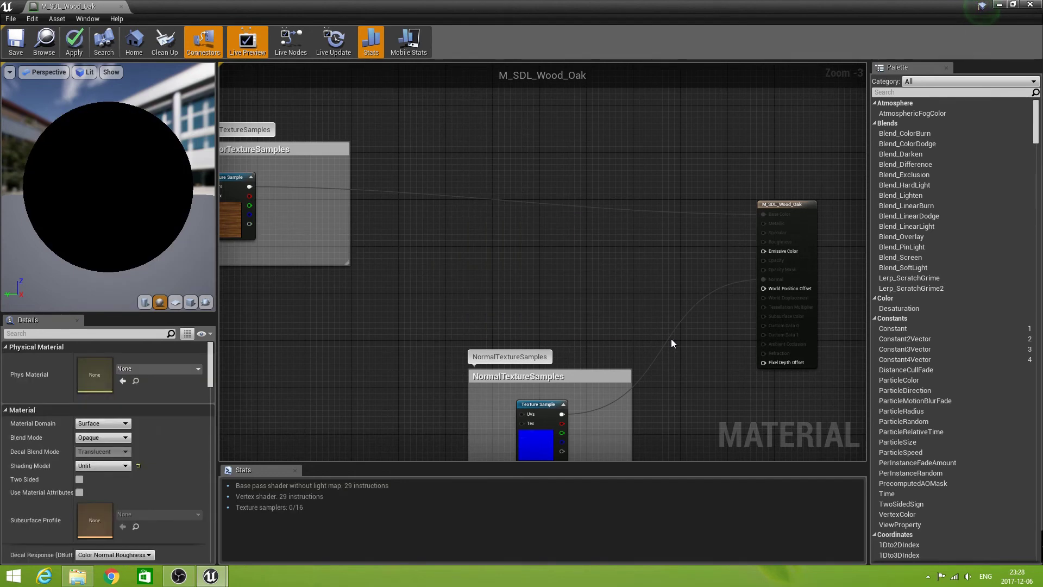
{"action": "right_click_drag", "start_coordinate": [432, 356], "coordinate": [419, 288]}
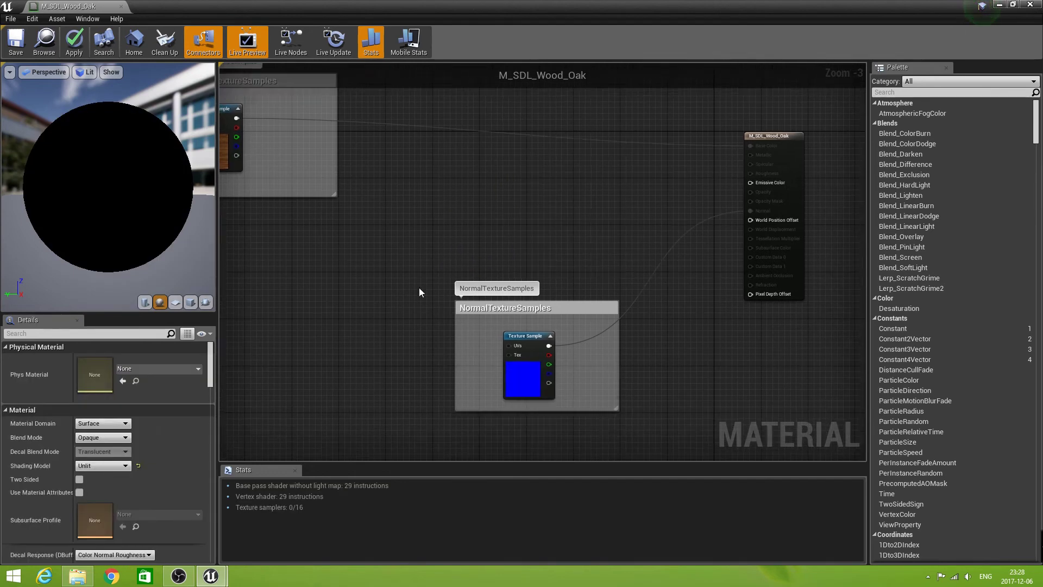
{"action": "left_click", "coordinate": [570, 314]}
{"action": "key", "text": "Delete"}
{"action": "right_click_drag", "start_coordinate": [402, 284], "coordinate": [465, 280]}
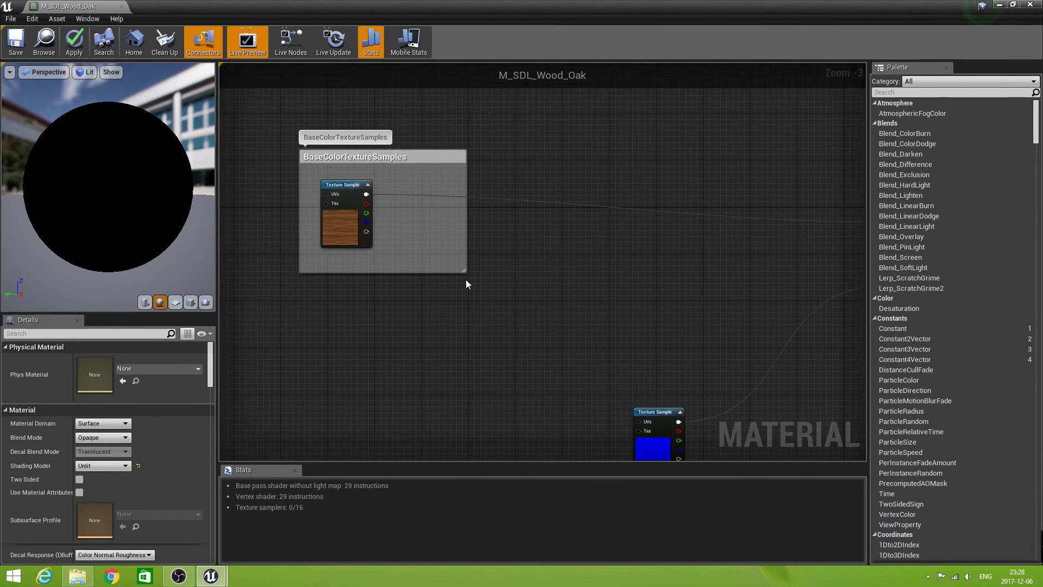
{"action": "left_click", "coordinate": [434, 156]}
{"action": "key", "text": "Delete"}
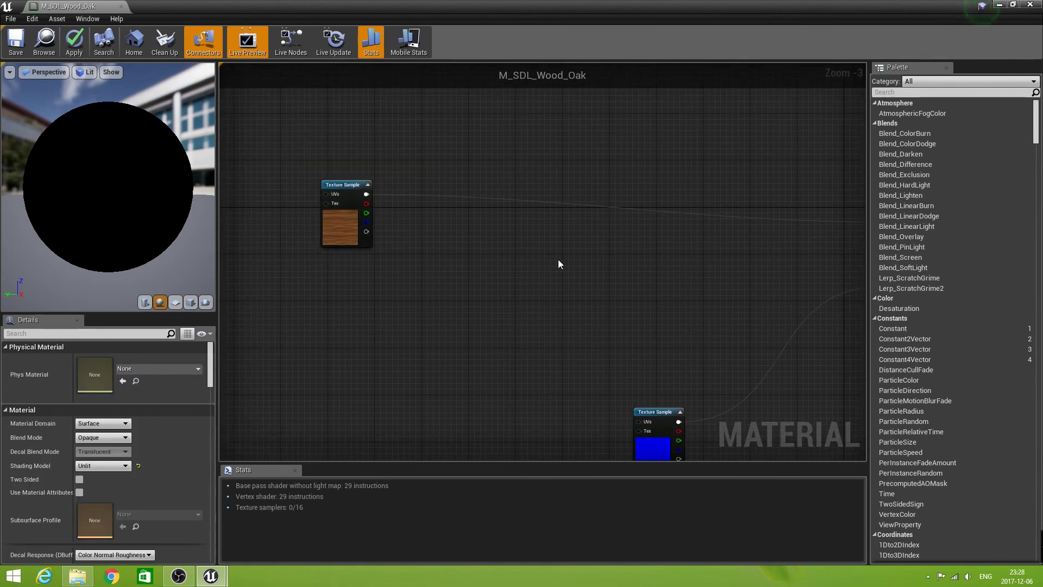
Step: Rearrange the texture samples and break the wood texture's link to Base Color
{"action": "right_click_drag", "start_coordinate": [566, 313], "coordinate": [445, 307]}
{"action": "scroll", "coordinate": [513, 314], "scroll_direction": "down", "scroll_amount": 1}
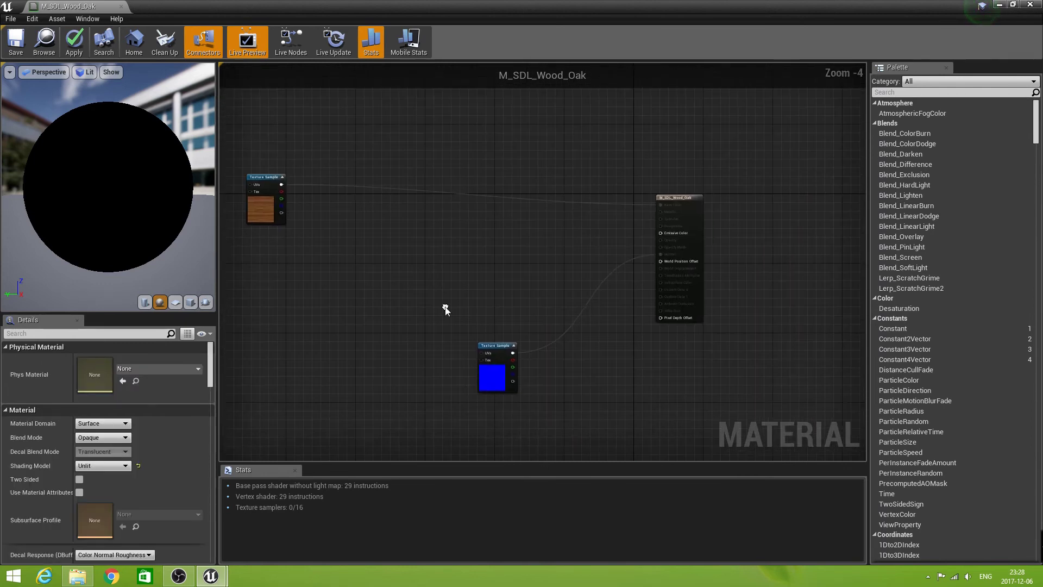
{"action": "scroll", "coordinate": [454, 354], "scroll_direction": "up", "scroll_amount": 1}
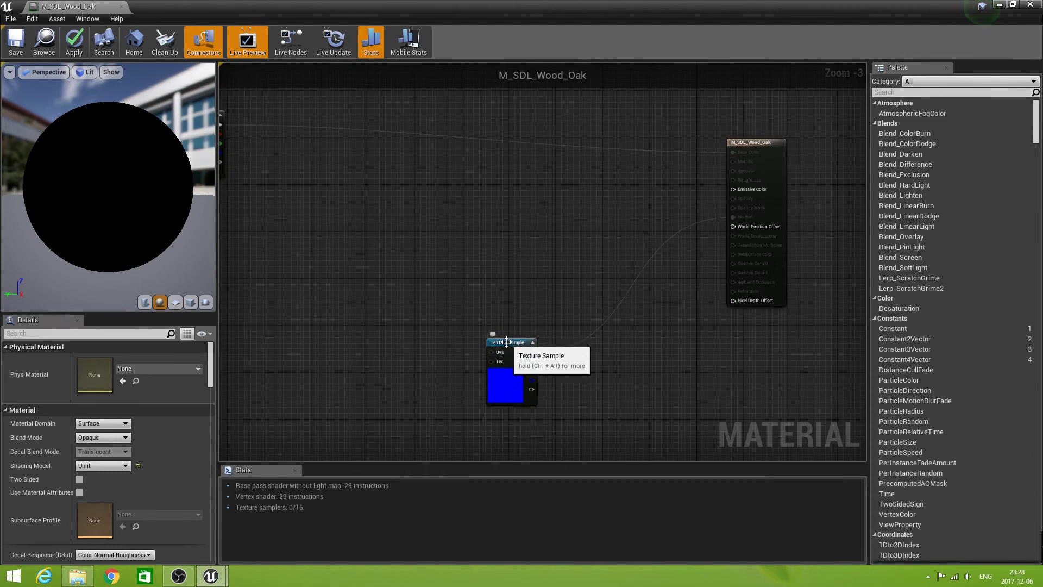
{"action": "left_click_drag", "start_coordinate": [501, 337], "coordinate": [615, 220]}
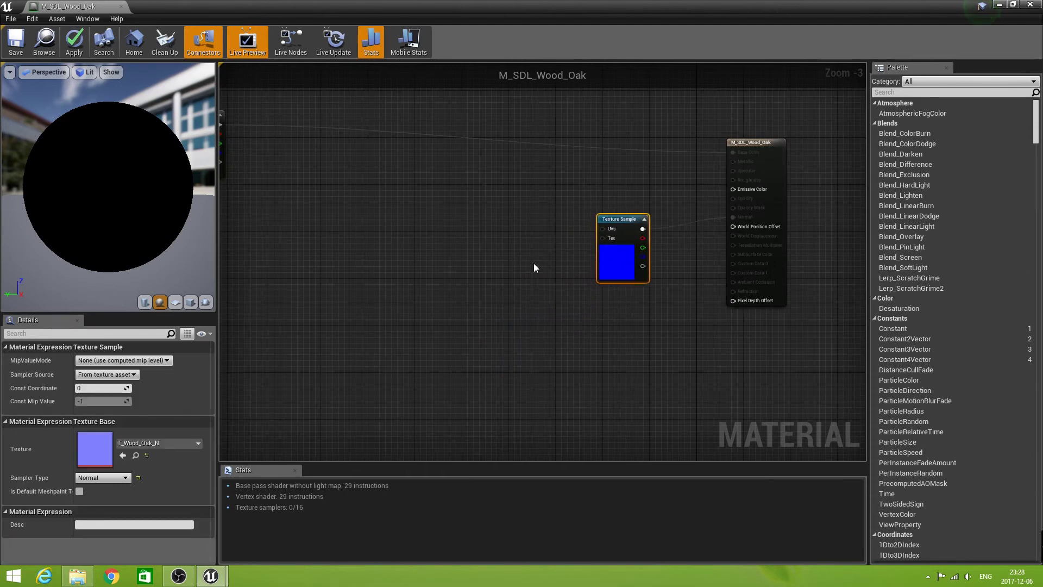
{"action": "scroll", "coordinate": [615, 219], "scroll_direction": "down", "scroll_amount": 1}
{"action": "right_click_drag", "start_coordinate": [449, 263], "coordinate": [437, 333]}
{"action": "scroll", "coordinate": [483, 337], "scroll_direction": "up", "scroll_amount": 1}
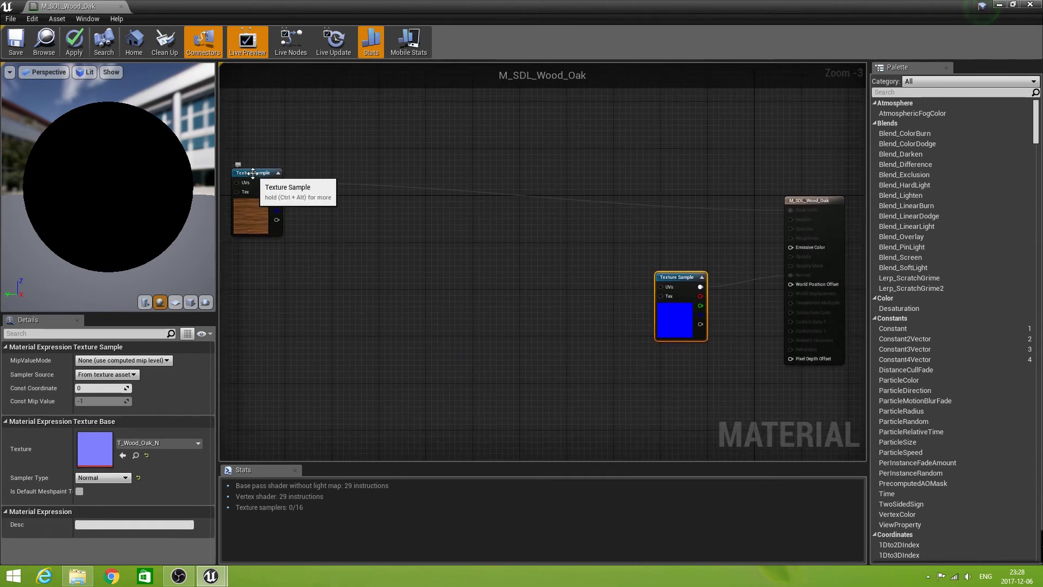
{"action": "mouse_move", "coordinate": [252, 172]}
{"action": "left_mouse_down"}
{"action": "mouse_move", "coordinate": [298, 178]}
{"action": "mouse_move", "coordinate": [261, 178]}
{"action": "left_mouse_up"}
{"action": "right_click_drag", "start_coordinate": [324, 300], "coordinate": [363, 294]}
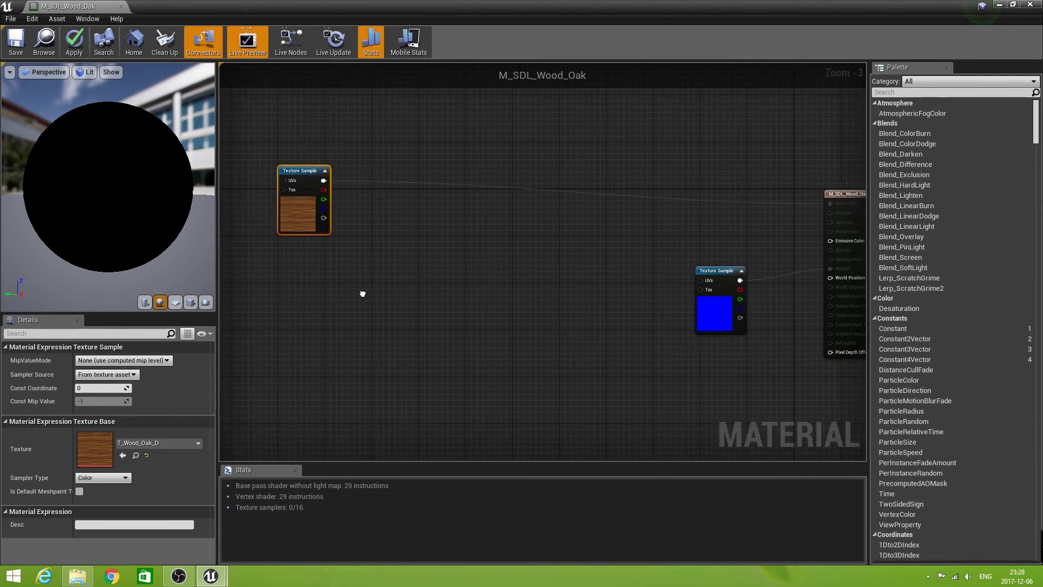
{"action": "right_click", "coordinate": [326, 182]}
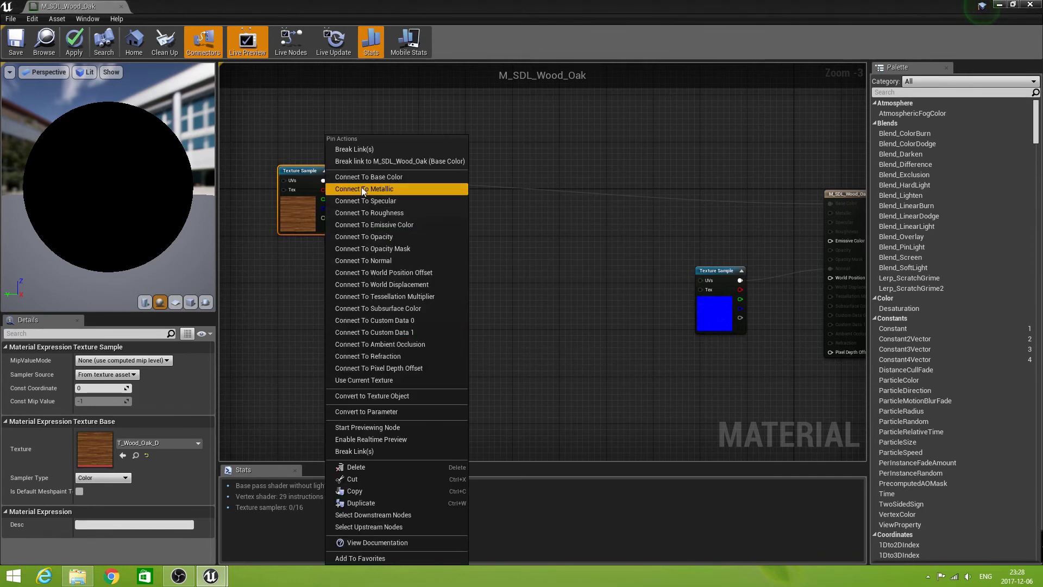
{"action": "left_click", "coordinate": [361, 149]}
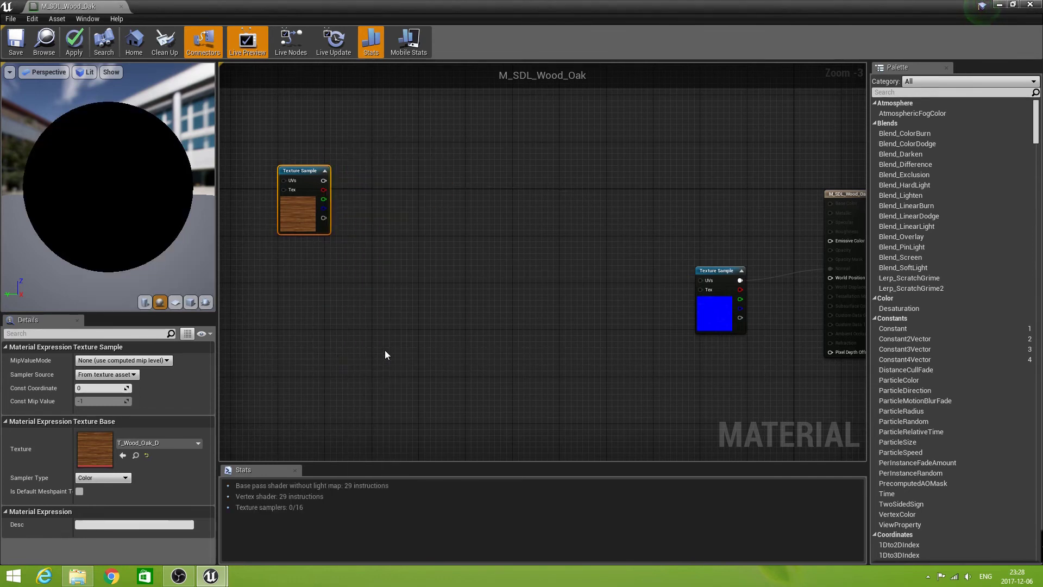
Step: Add a MaterialFunctionCall node and assign MF_SetLight as its function
{"action": "right_click", "coordinate": [458, 283]}
{"action": "type", "text": "funct"}
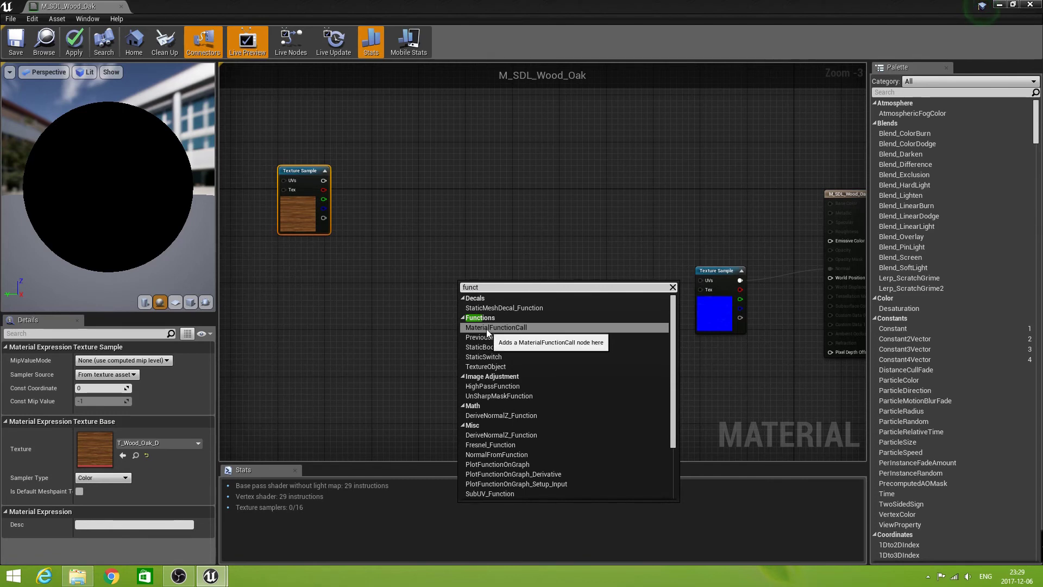
{"action": "left_click", "coordinate": [487, 328]}
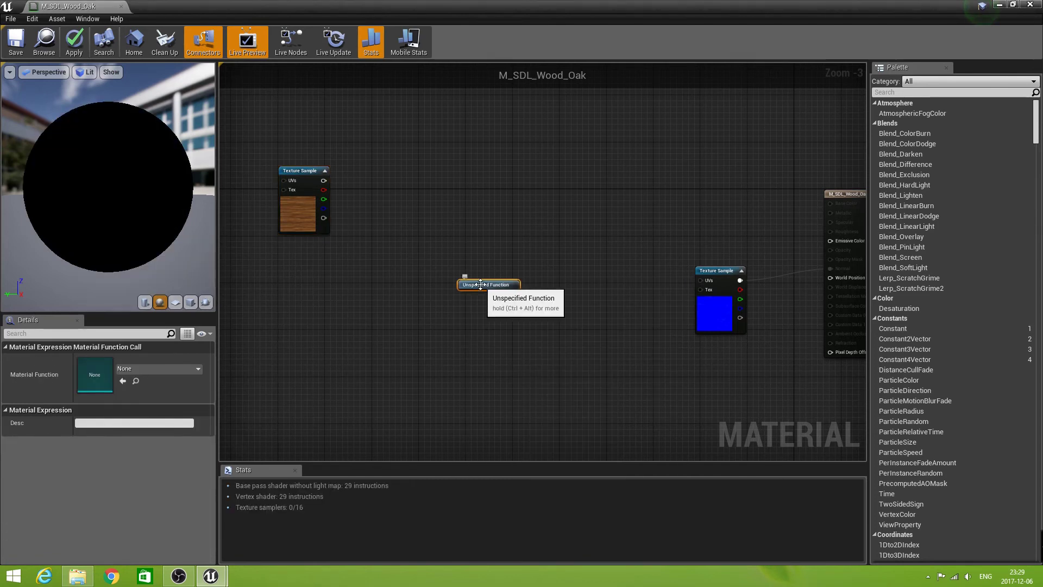
{"action": "left_click", "coordinate": [165, 373]}
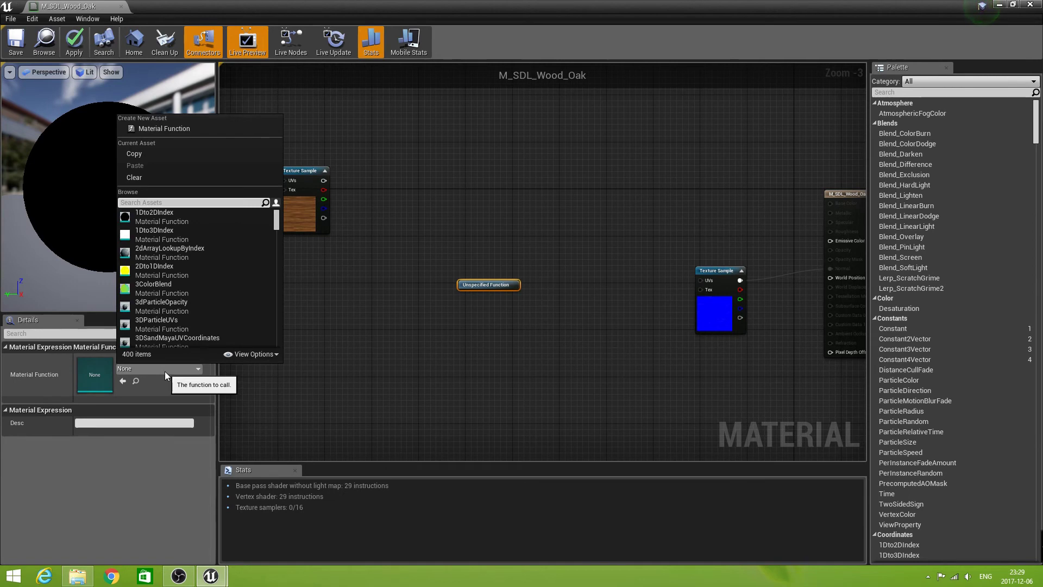
{"action": "type", "text": "MF_S"}
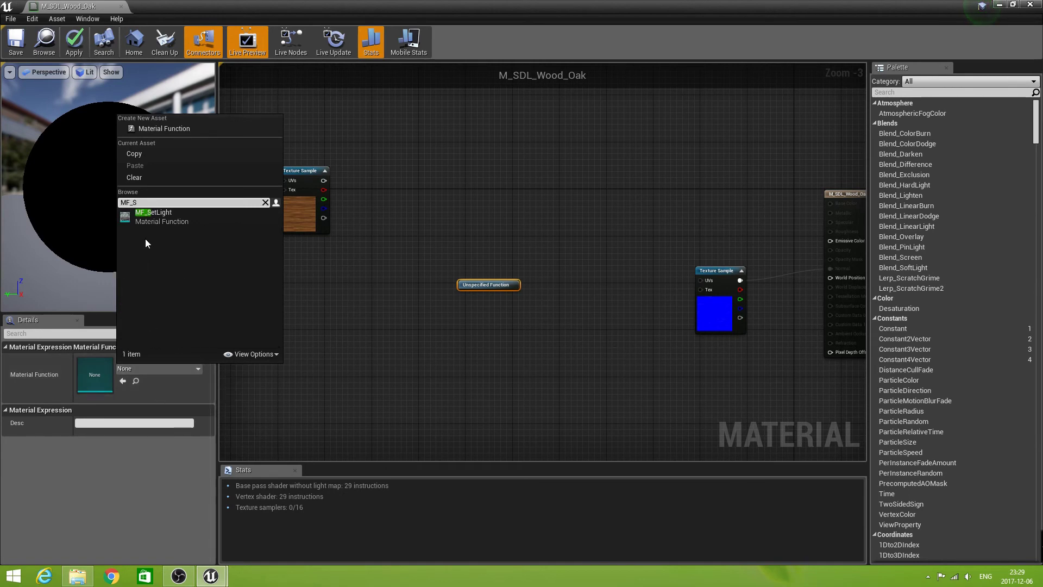
{"action": "left_click", "coordinate": [153, 216]}
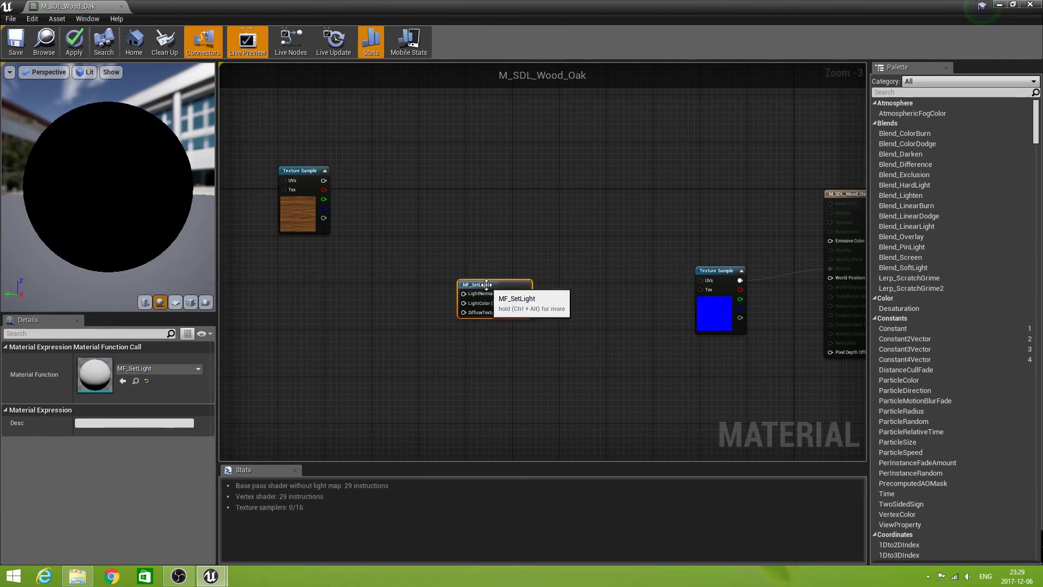
{"action": "left_click_drag", "start_coordinate": [487, 286], "coordinate": [482, 266]}
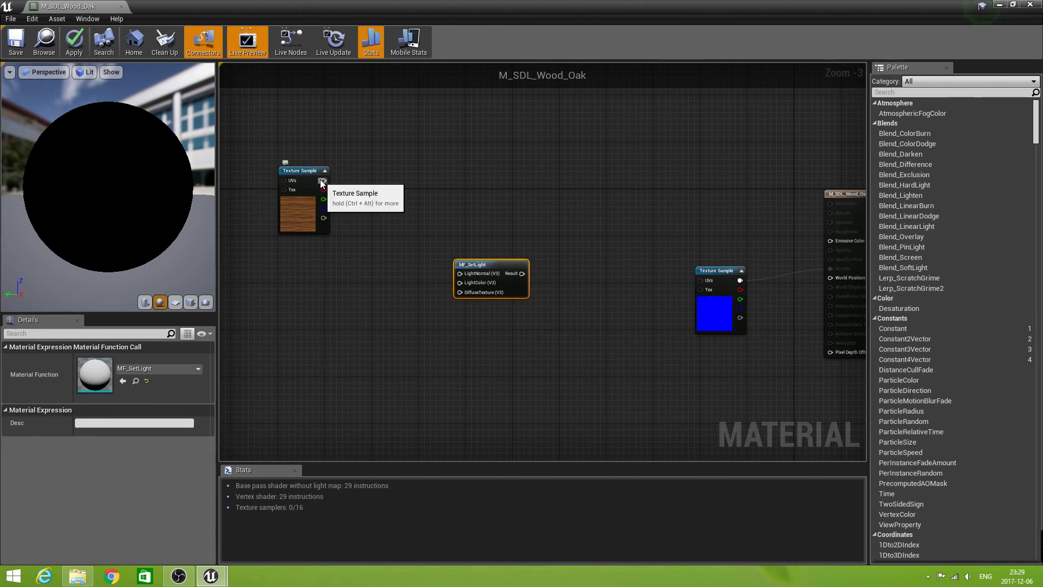
Step: Connect the wood texture to MF_SetLight's DiffuseTexture input
{"action": "left_click_drag", "start_coordinate": [325, 180], "coordinate": [462, 293]}
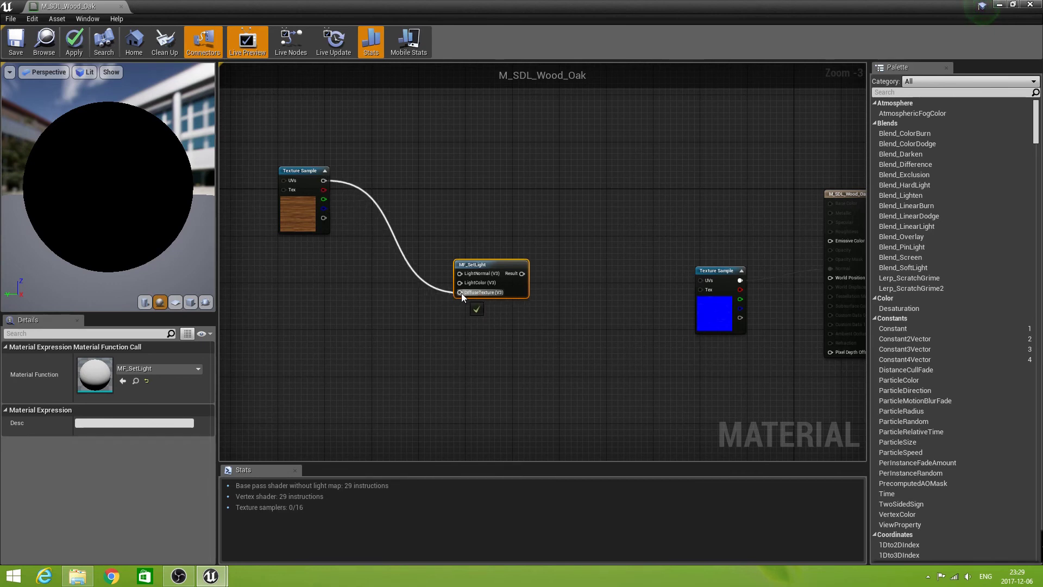
{"action": "left_click_drag", "start_coordinate": [294, 190], "coordinate": [293, 373]}
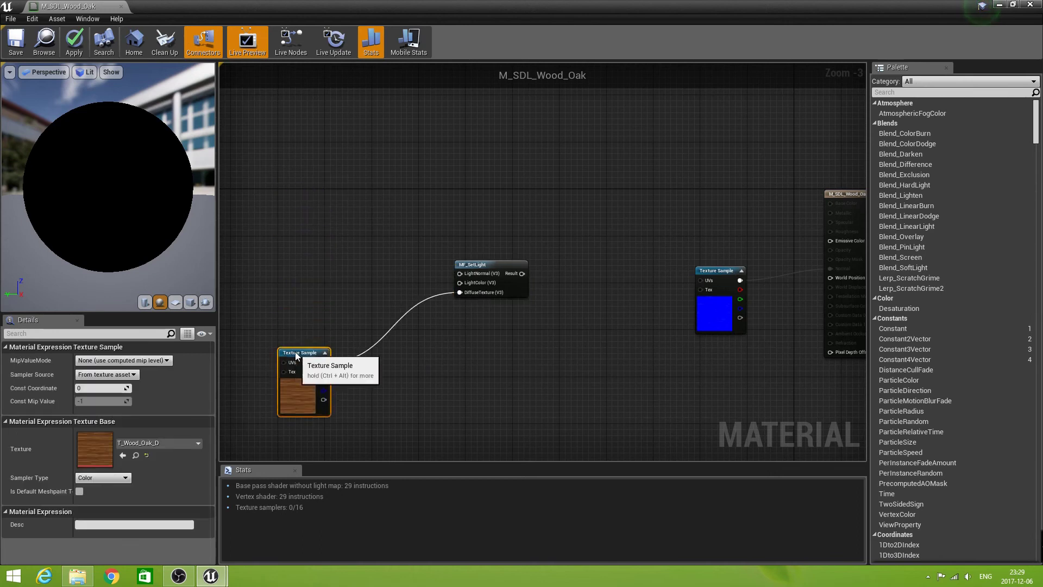
{"action": "right_click_drag", "start_coordinate": [307, 242], "coordinate": [353, 250]}
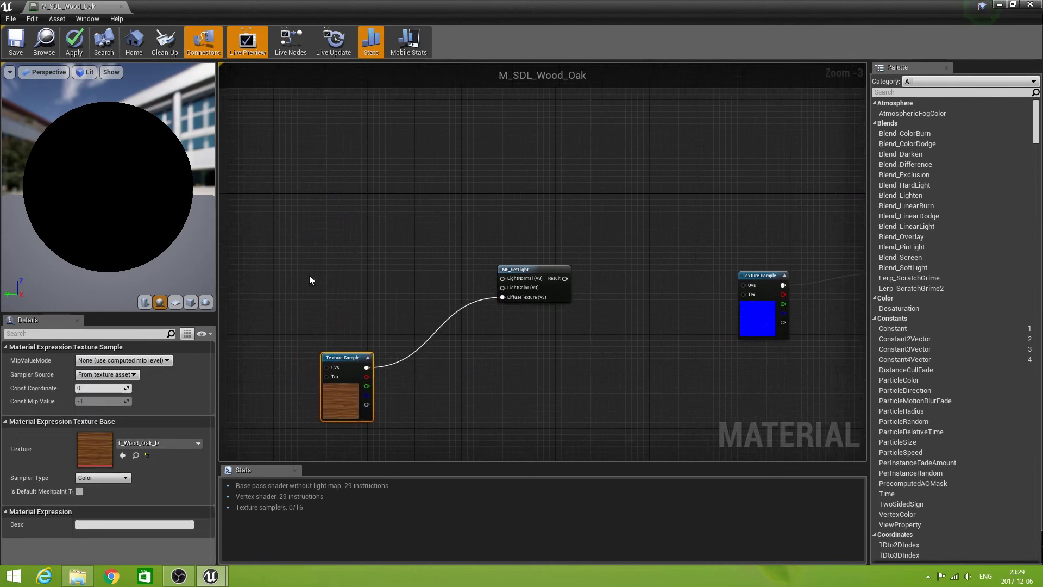
Step: Add a LightNormal vector parameter with B -1 and wire it to MF_SetLight's LightNormal
{"action": "right_click", "coordinate": [322, 201]}
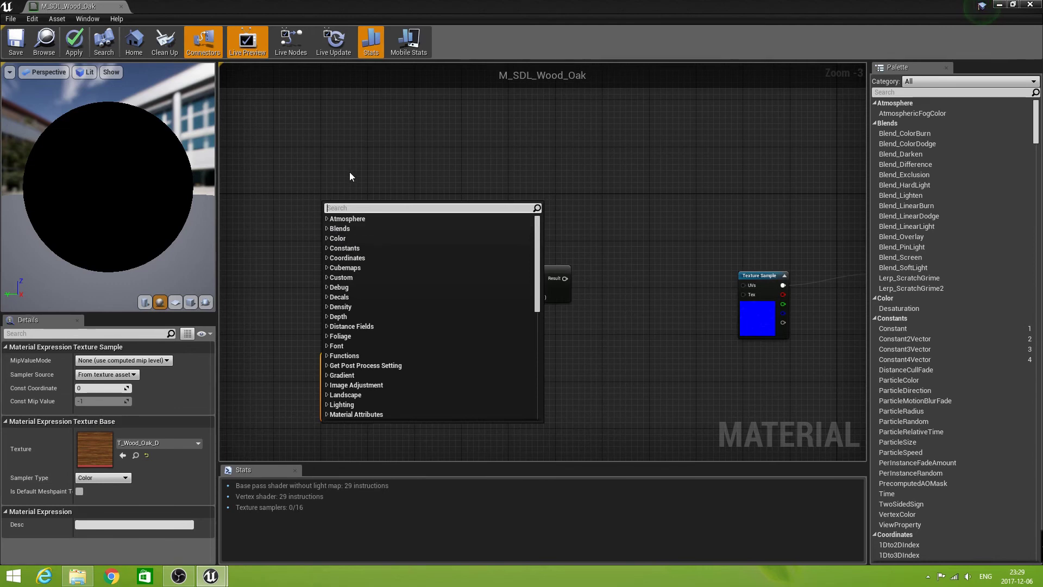
{"action": "type", "text": "Par"}
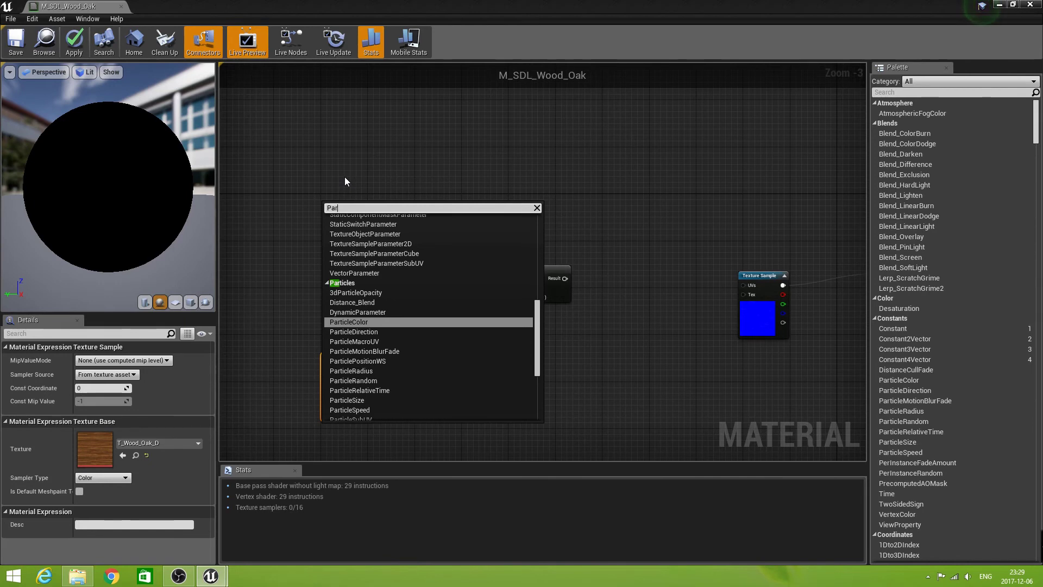
{"action": "key", "text": "BackSpace"}
{"action": "key", "text": "BackSpace"}
{"action": "key", "text": "BackSpace"}
{"action": "type", "text": "Vector"}
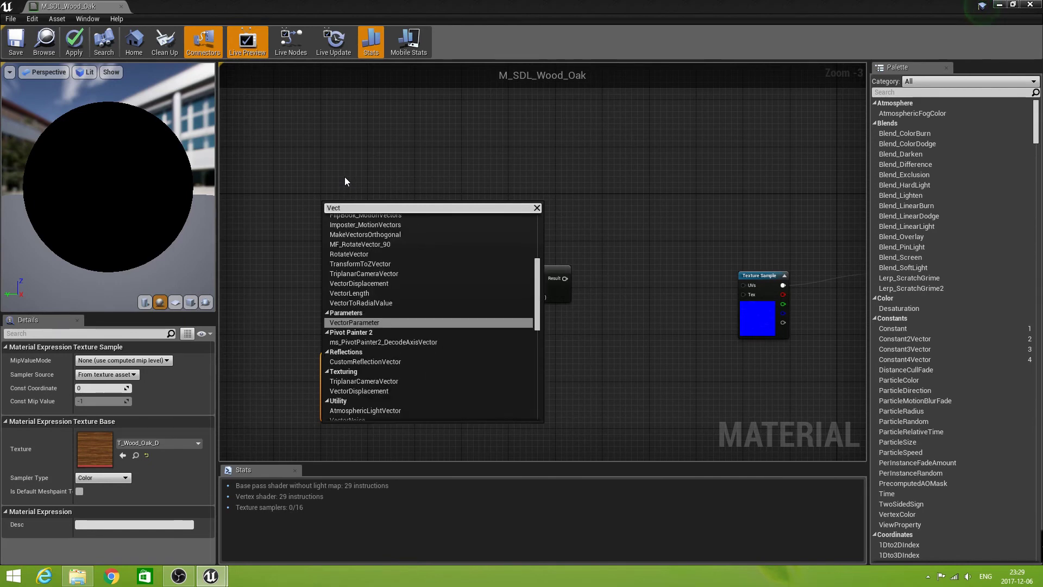
{"action": "left_click", "coordinate": [409, 325]}
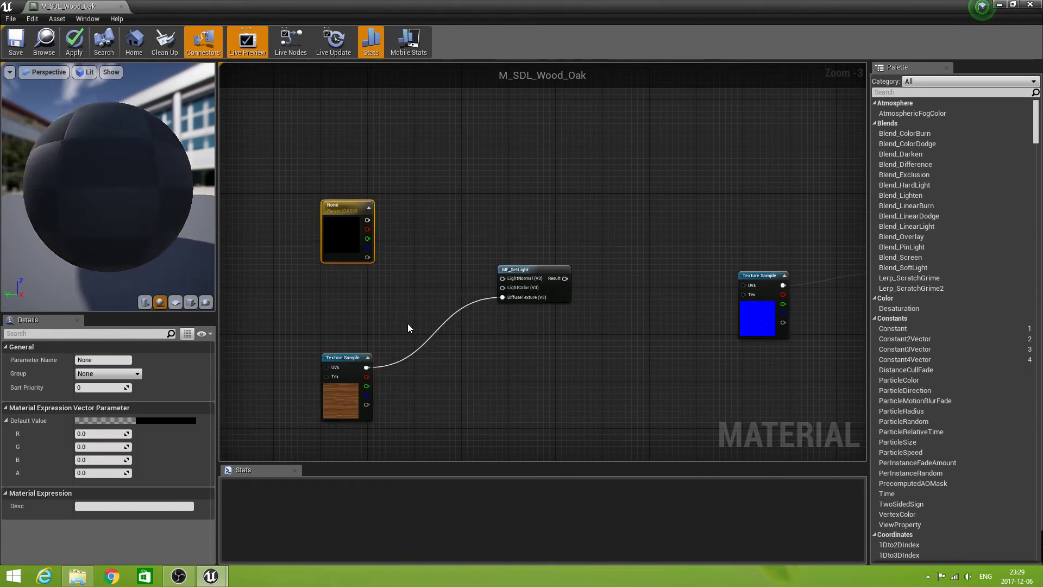
{"action": "double_click", "coordinate": [353, 207]}
{"action": "left_click", "coordinate": [106, 360]}
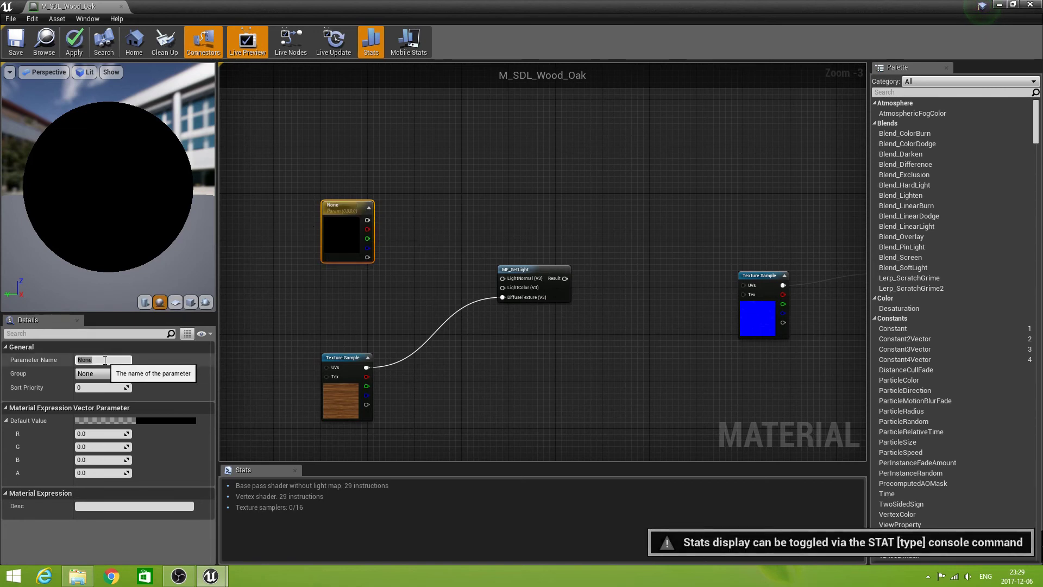
{"action": "left_click", "coordinate": [105, 360]}
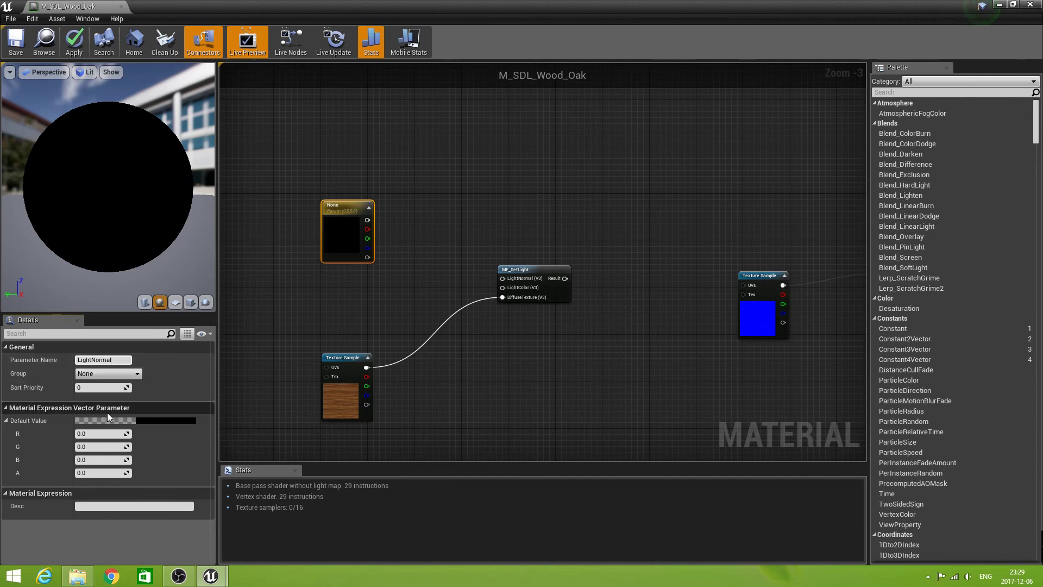
{"action": "left_click", "coordinate": [346, 209]}
{"action": "left_click_drag", "start_coordinate": [347, 209], "coordinate": [346, 203]}
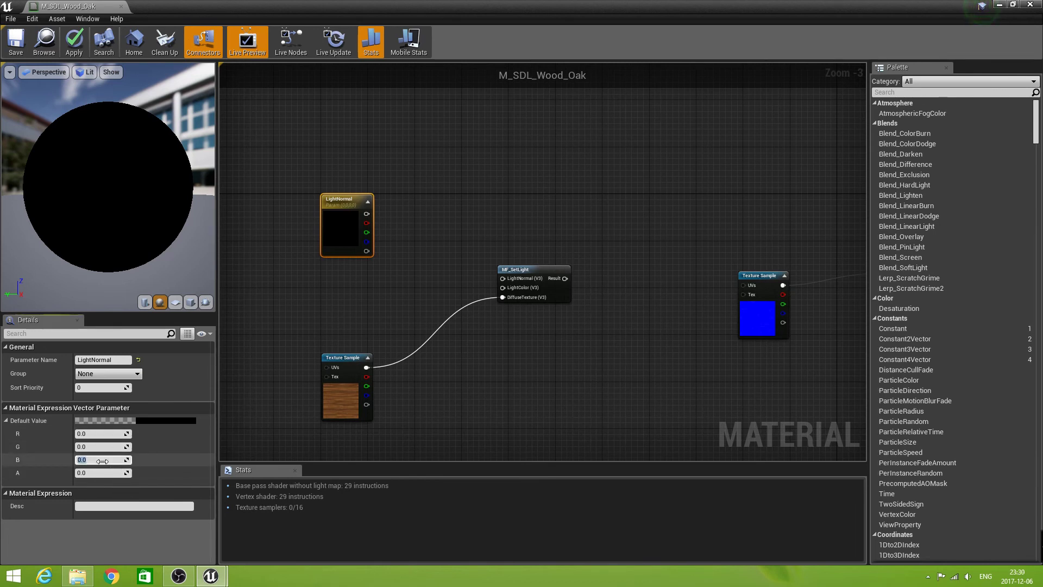
{"action": "key", "text": "Return"}
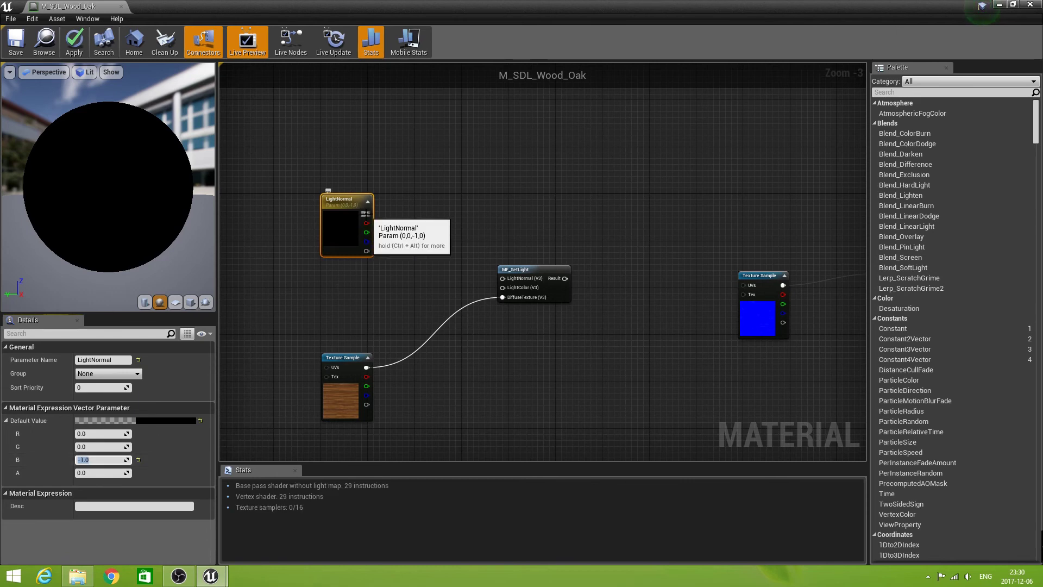
{"action": "left_click_drag", "start_coordinate": [367, 214], "coordinate": [502, 279]}
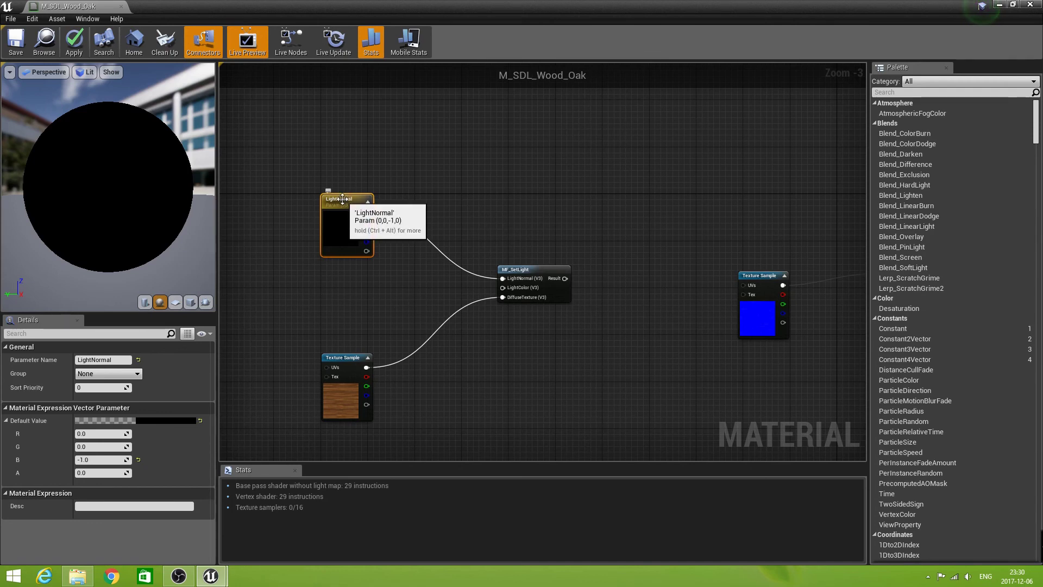
Step: Duplicate the LightNormal parameter below the original and rename the copy LightColor
{"action": "key", "text": "ctrl+w"}
{"action": "left_click_drag", "start_coordinate": [382, 202], "coordinate": [358, 269]}
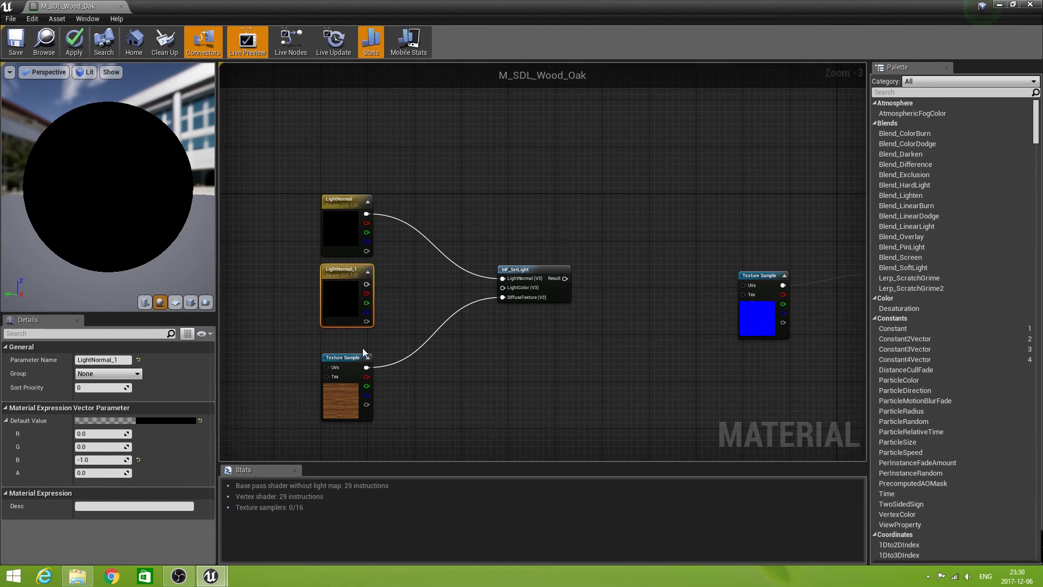
{"action": "left_click", "coordinate": [122, 360]}
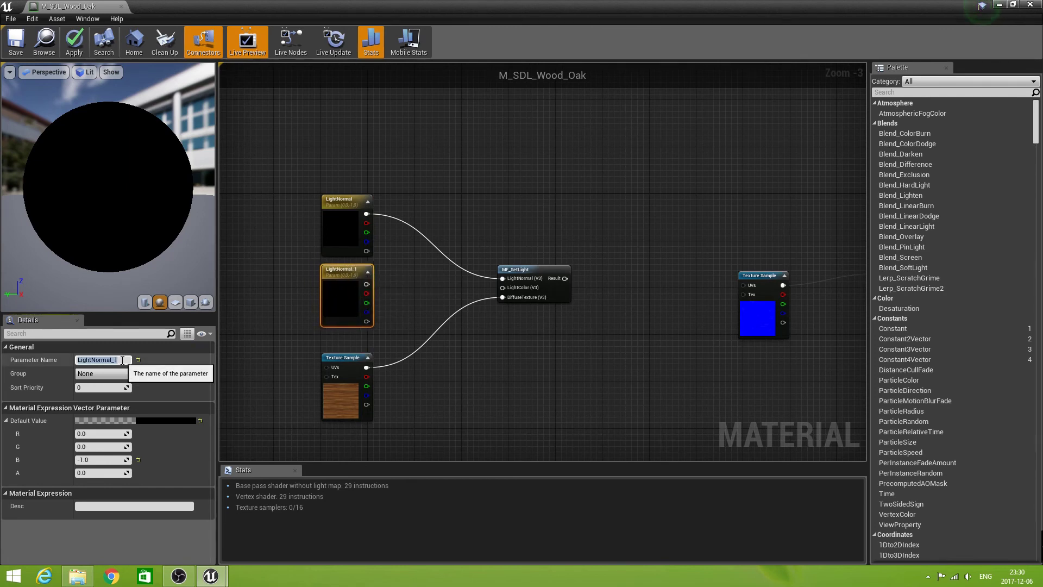
{"action": "left_click", "coordinate": [122, 359]}
{"action": "key", "text": "Return"}
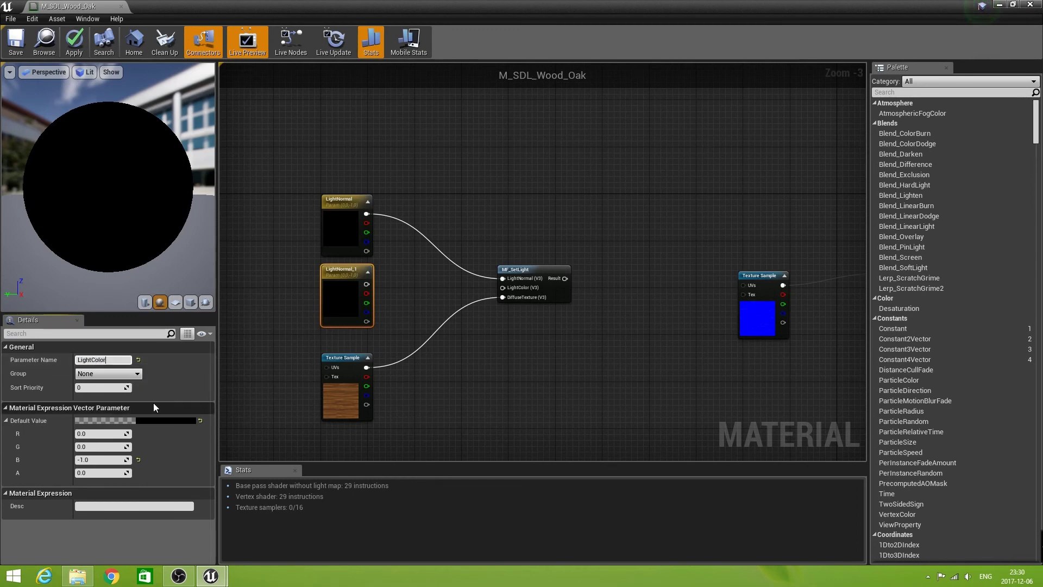
Step: Set LightColor's R, G and B values to 1, making it white
{"action": "left_click", "coordinate": [102, 434]}
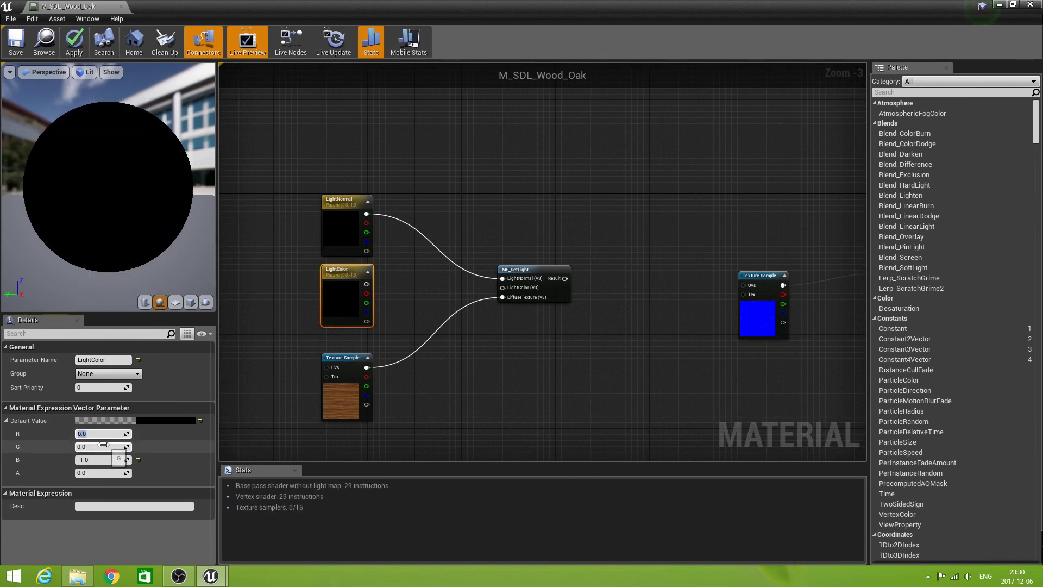
{"action": "type", "text": "1"}
{"action": "key", "text": "Tab"}
{"action": "type", "text": "1"}
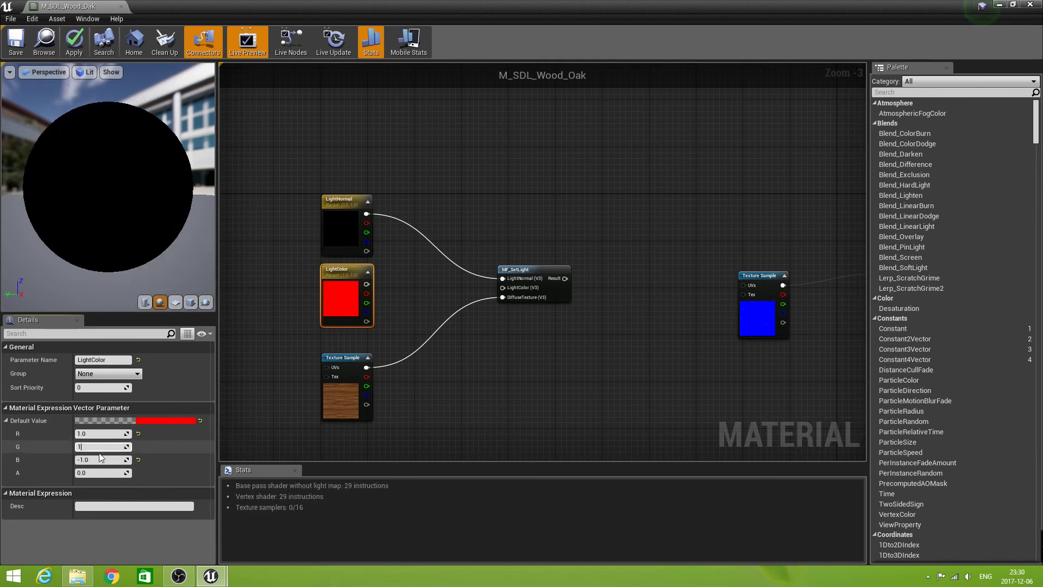
{"action": "key", "text": "Tab"}
{"action": "type", "text": "1"}
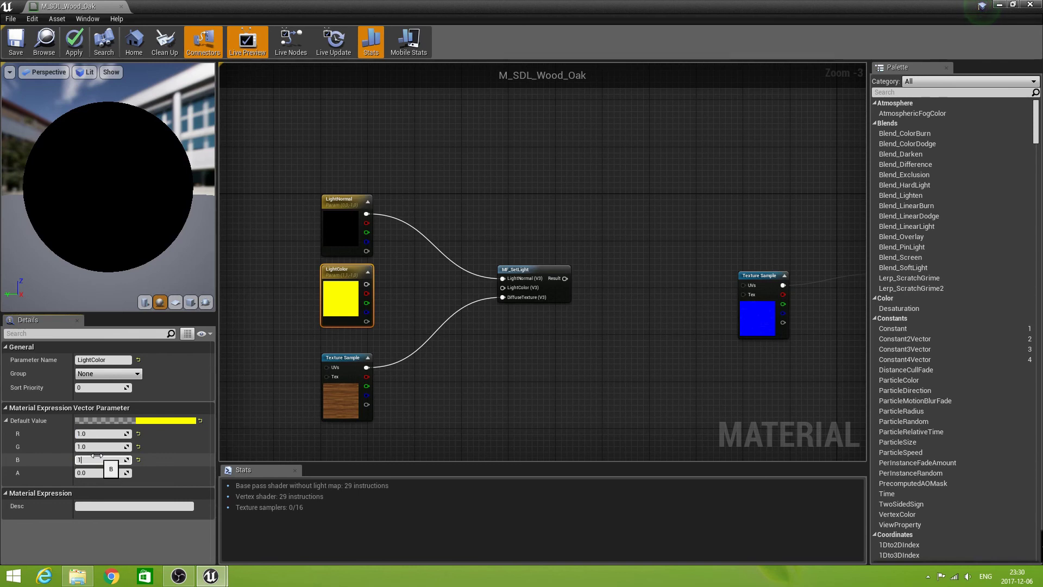
{"action": "key", "text": "Return"}
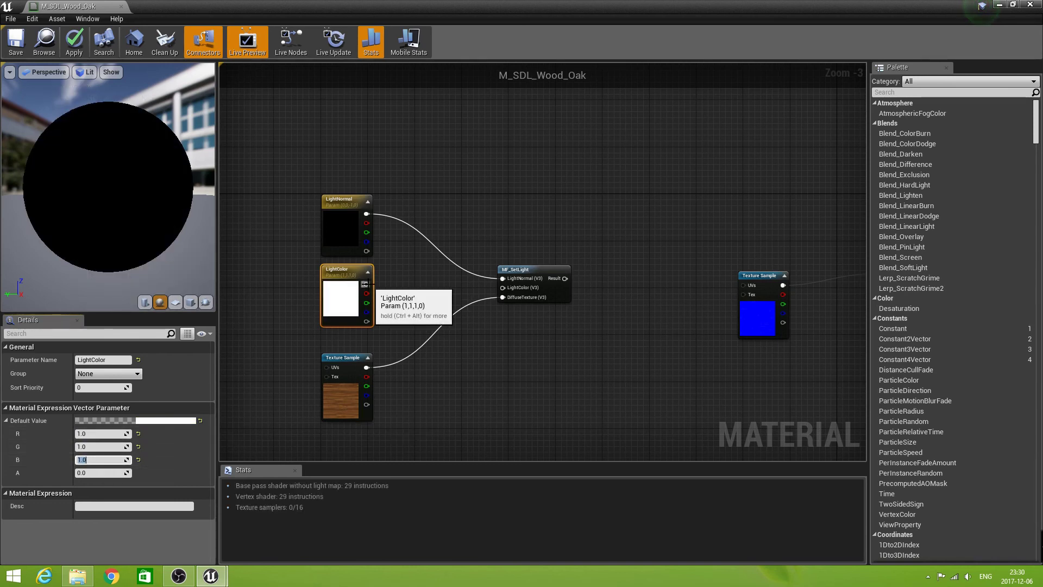
Step: Connect LightColor to MF_SetLight's LightColor input
{"action": "left_click_drag", "start_coordinate": [367, 283], "coordinate": [502, 288]}
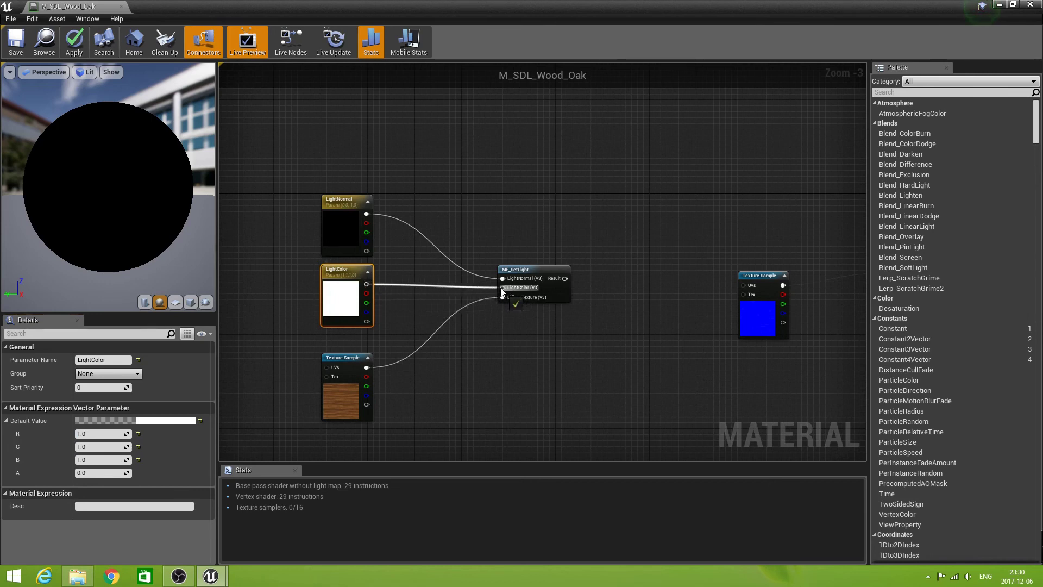
{"action": "scroll", "coordinate": [482, 325], "scroll_direction": "down", "scroll_amount": 1}
{"action": "right_click_drag", "start_coordinate": [483, 326], "coordinate": [487, 353]}
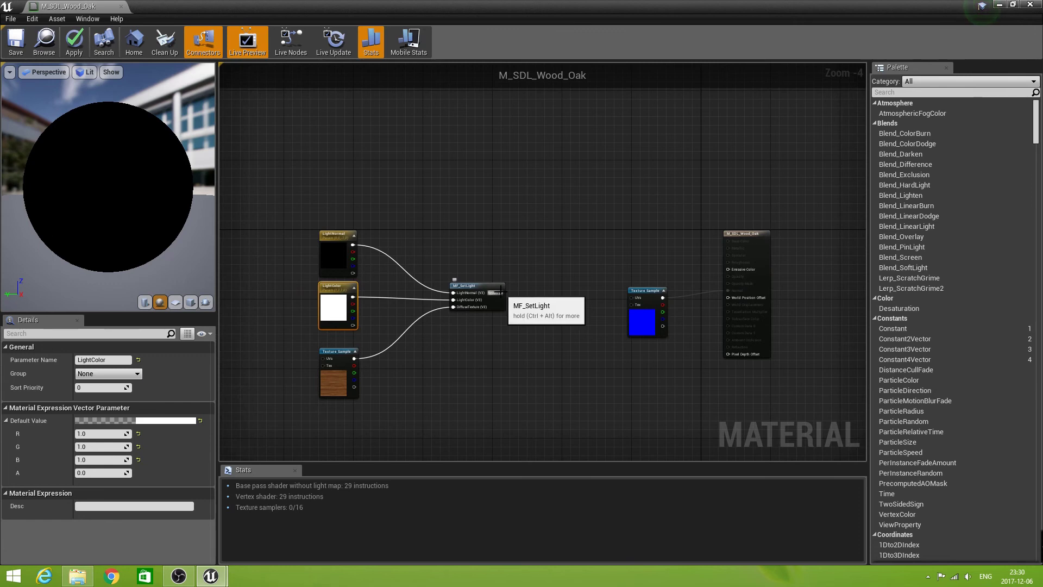
Step: Wire MF_SetLight's result into Emissive Color and set LightNormal's green value to 1
{"action": "left_click_drag", "start_coordinate": [502, 293], "coordinate": [727, 270]}
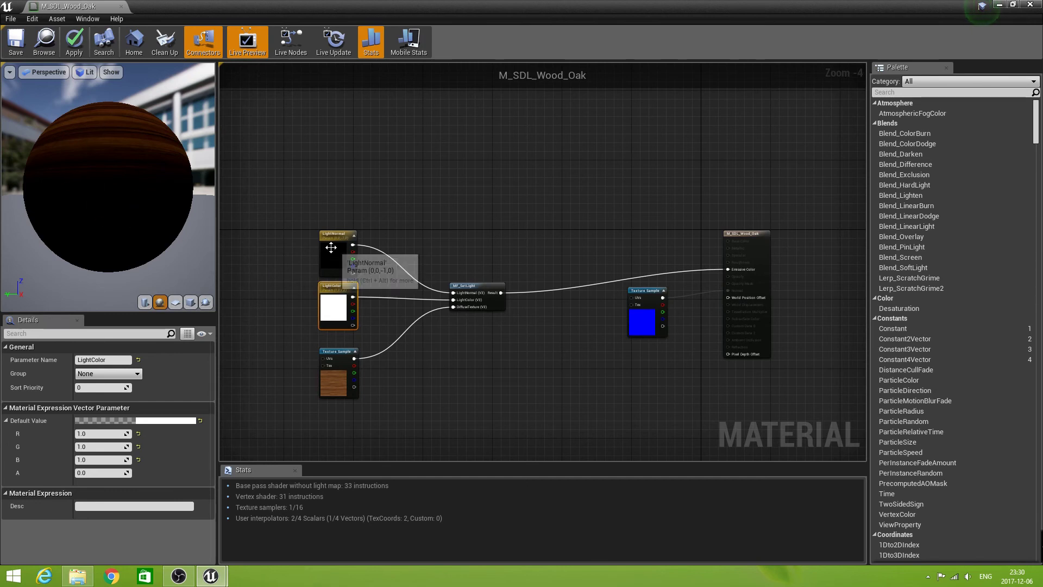
{"action": "left_click_drag", "start_coordinate": [334, 233], "coordinate": [335, 219]}
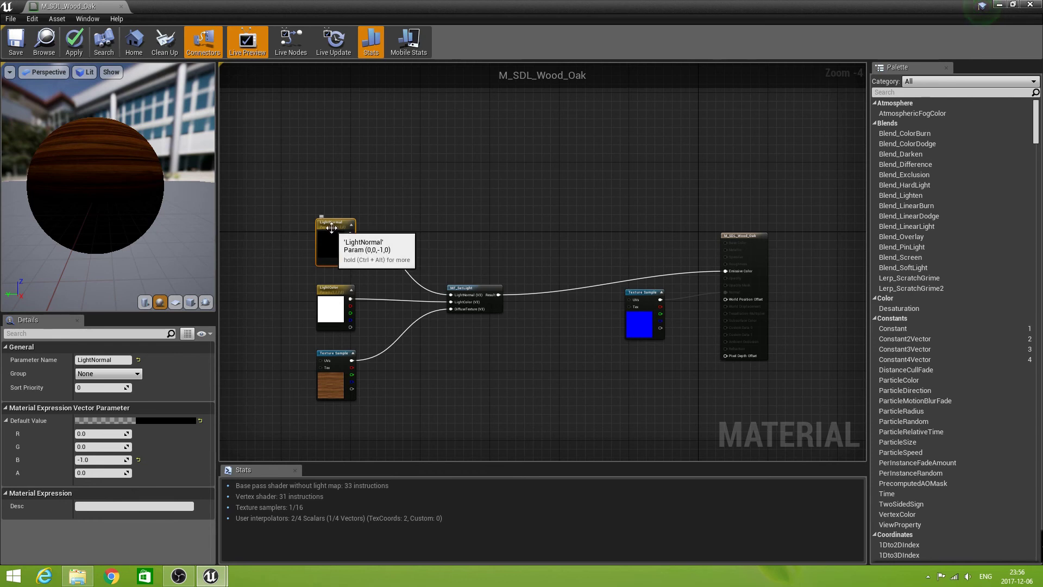
{"action": "left_click", "coordinate": [332, 223]}
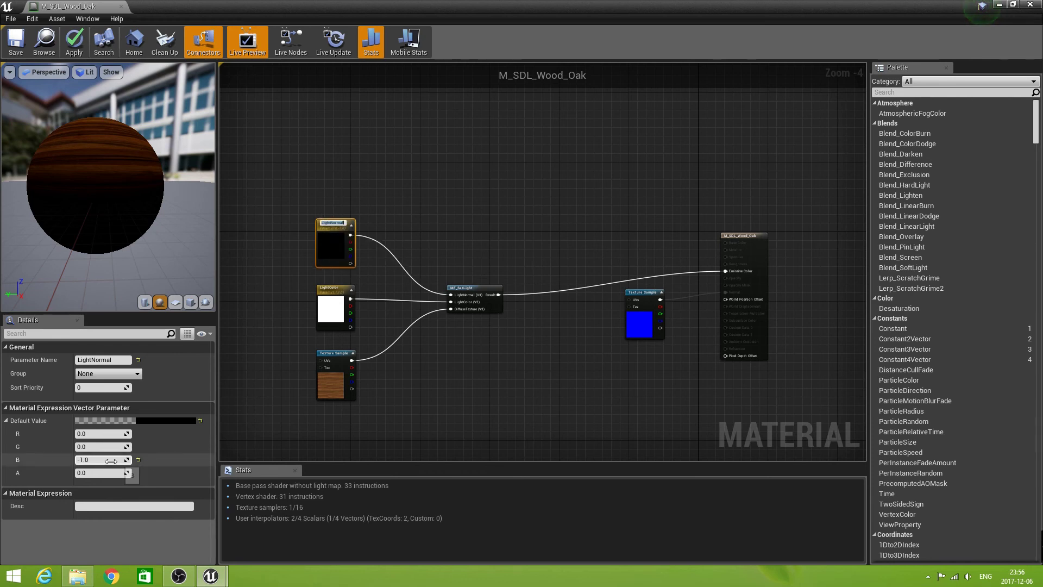
{"action": "left_click", "coordinate": [96, 447]}
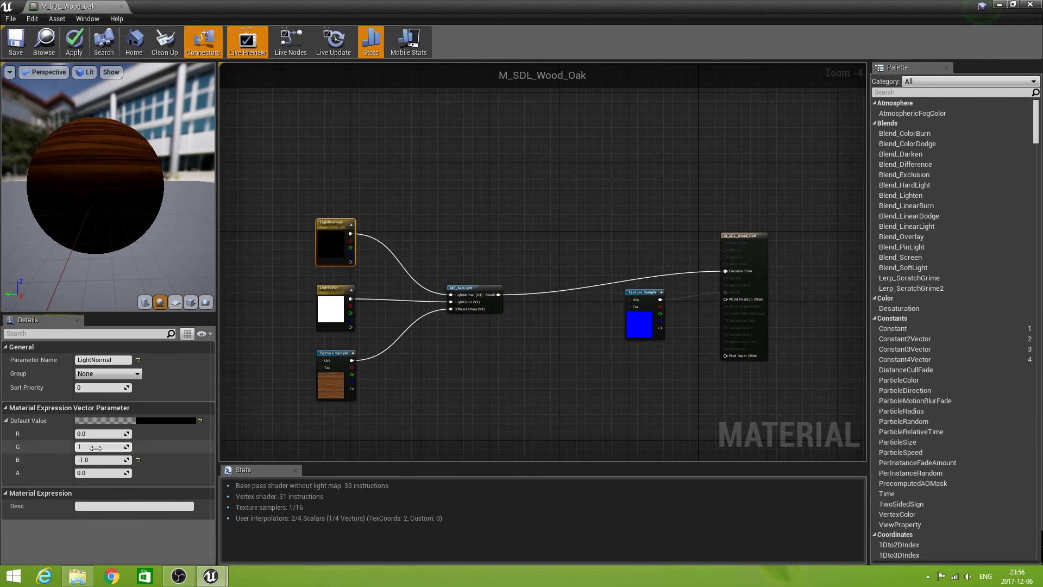
{"action": "type", "text": "1"}
{"action": "key", "text": "Return"}
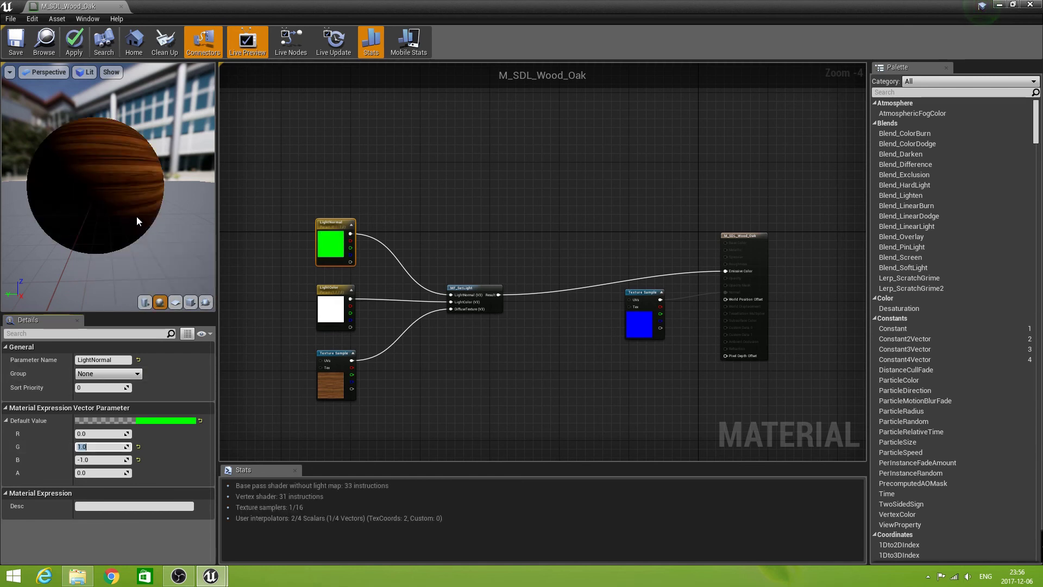
{"action": "left_click_drag", "start_coordinate": [137, 216], "coordinate": [214, 217]}
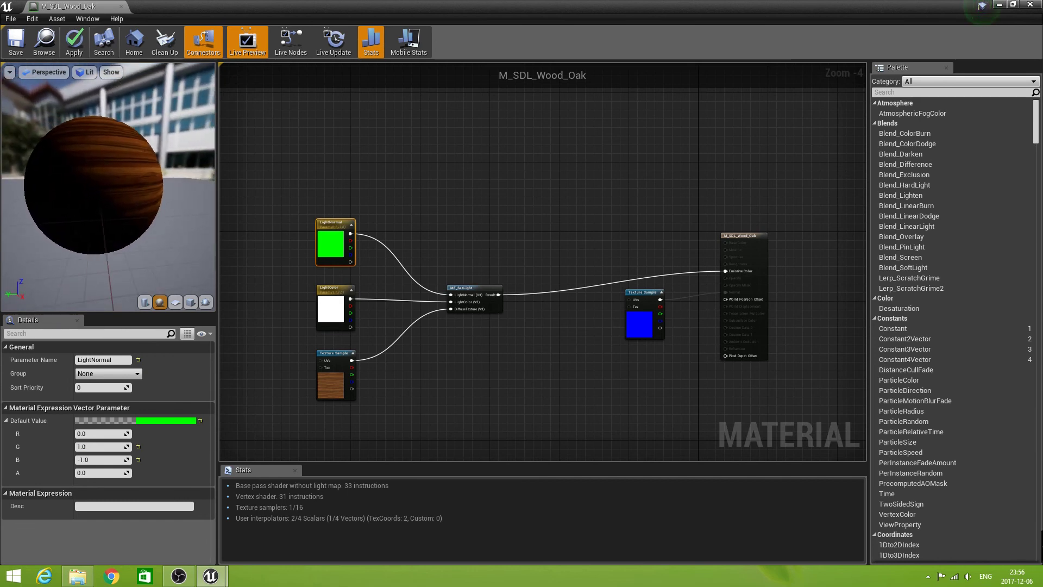
Step: Test LightColor with red at 0, then restore red to 1
{"action": "left_click", "coordinate": [321, 287]}
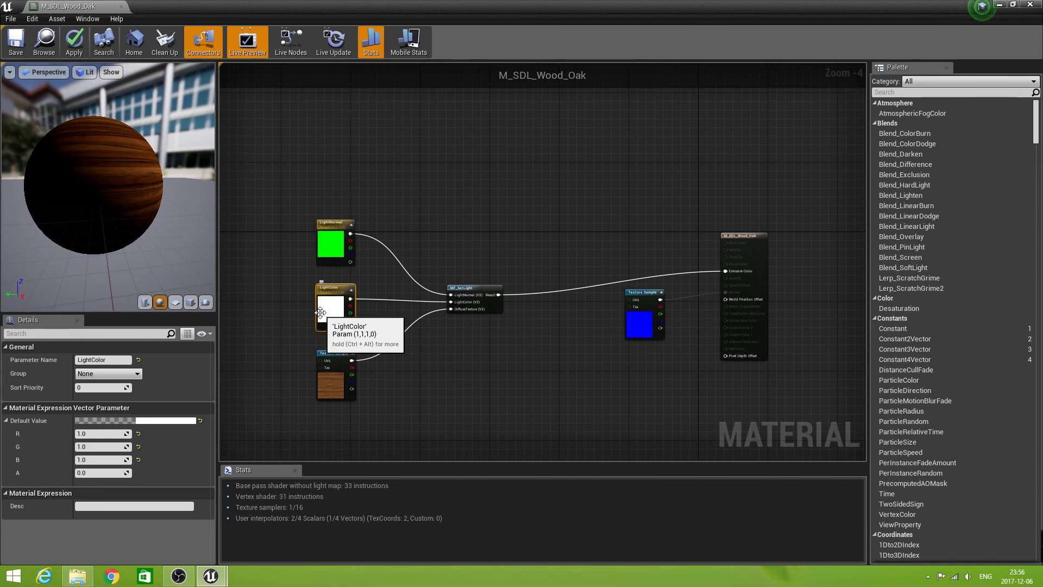
{"action": "left_click", "coordinate": [102, 434]}
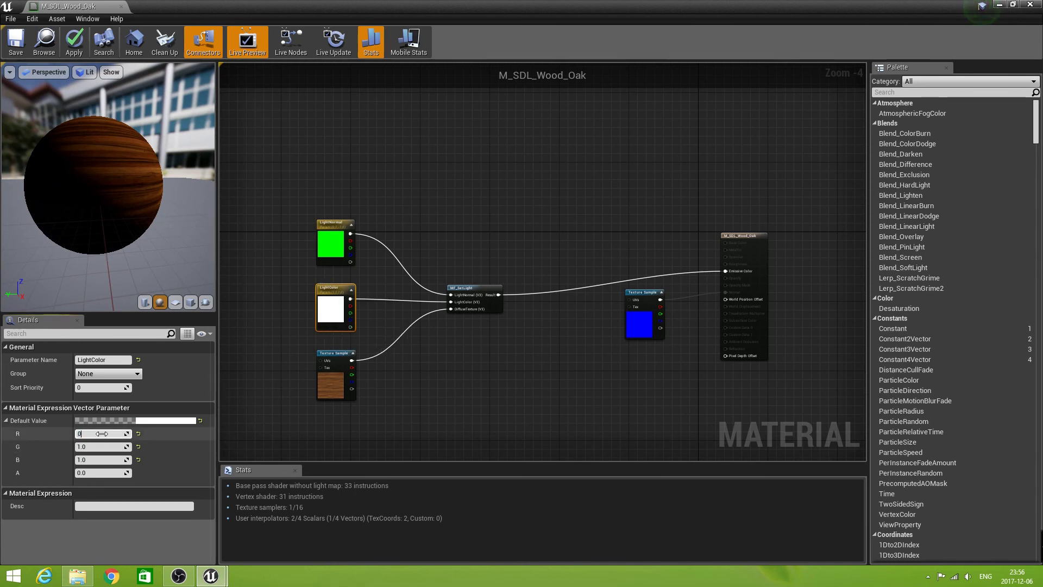
{"action": "key", "text": "Return"}
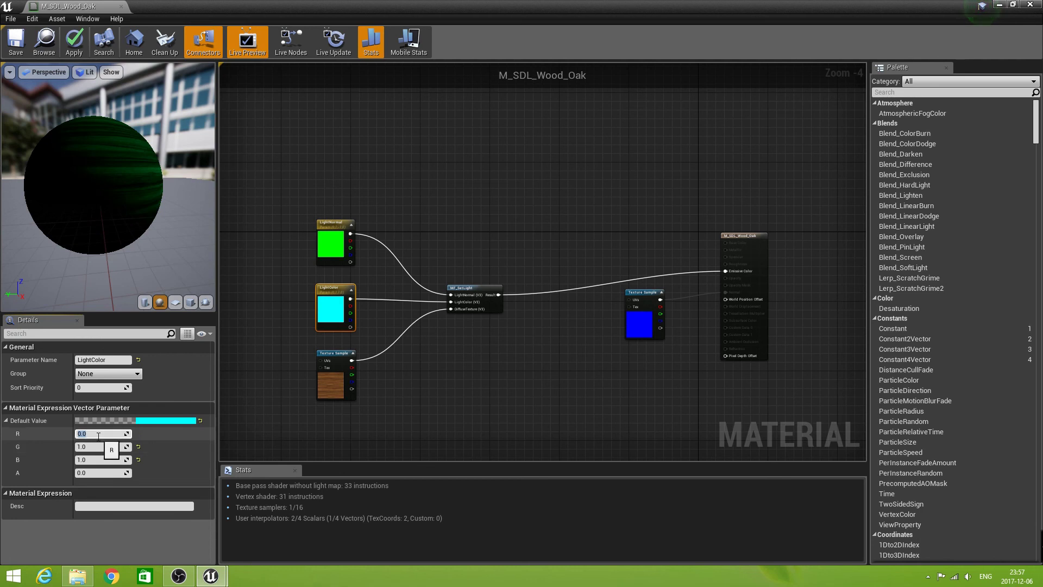
{"action": "key", "text": "Return"}
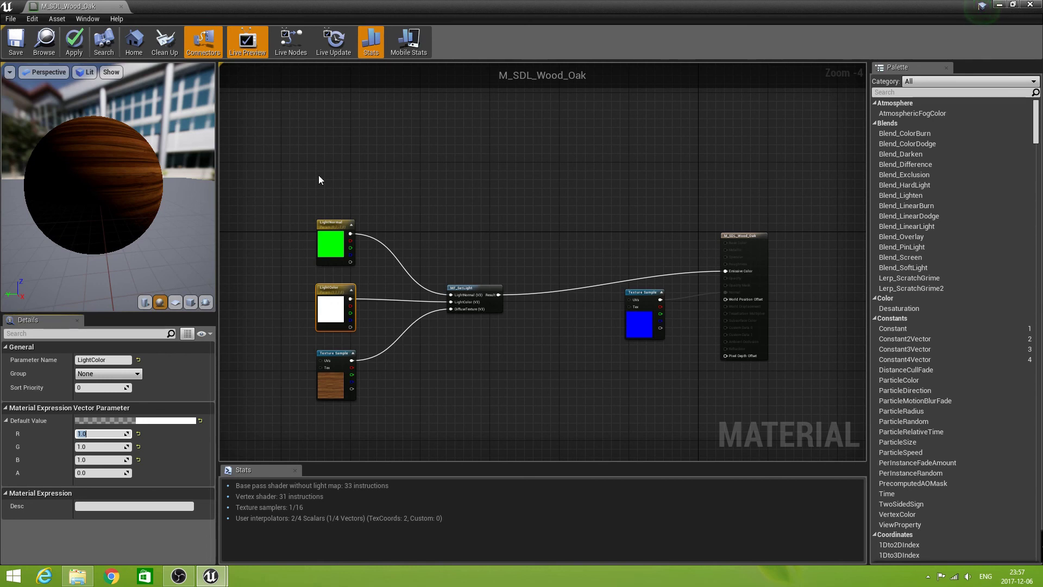
Step: Save M_SDL_Wood_Oak and close the Material Editor
{"action": "left_click", "coordinate": [15, 48]}
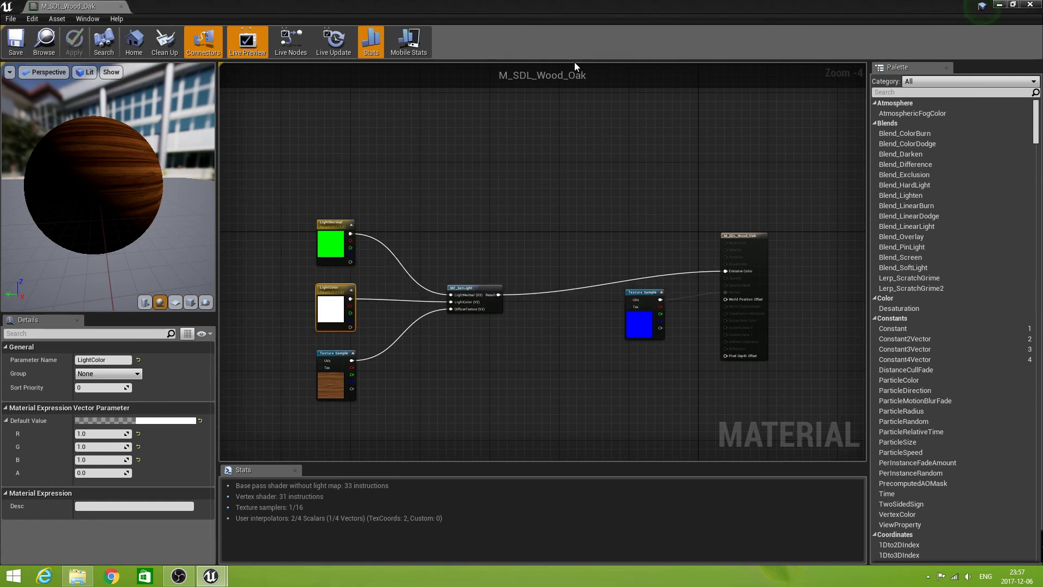
{"action": "left_click", "coordinate": [1030, 4]}
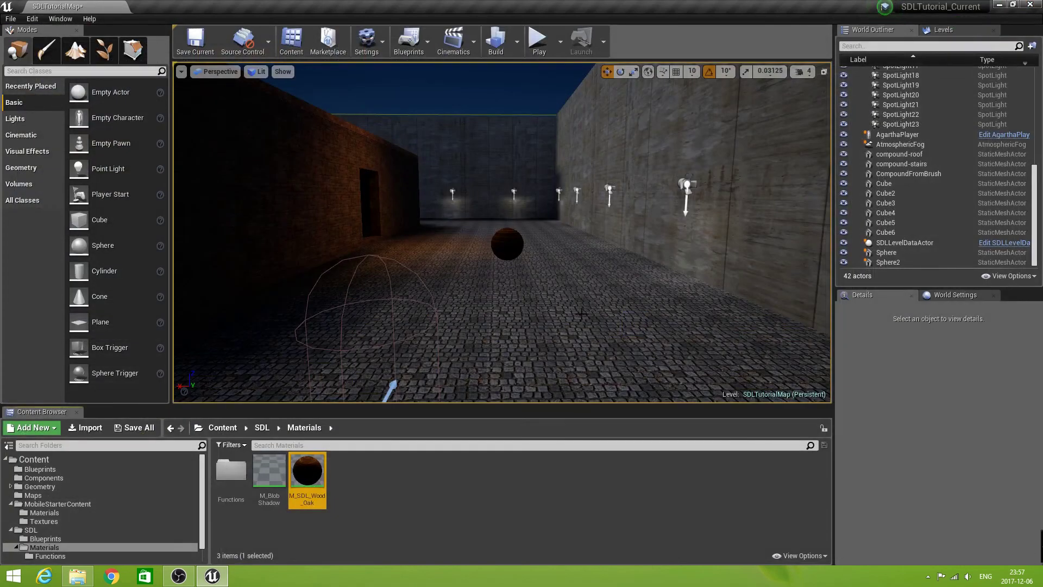